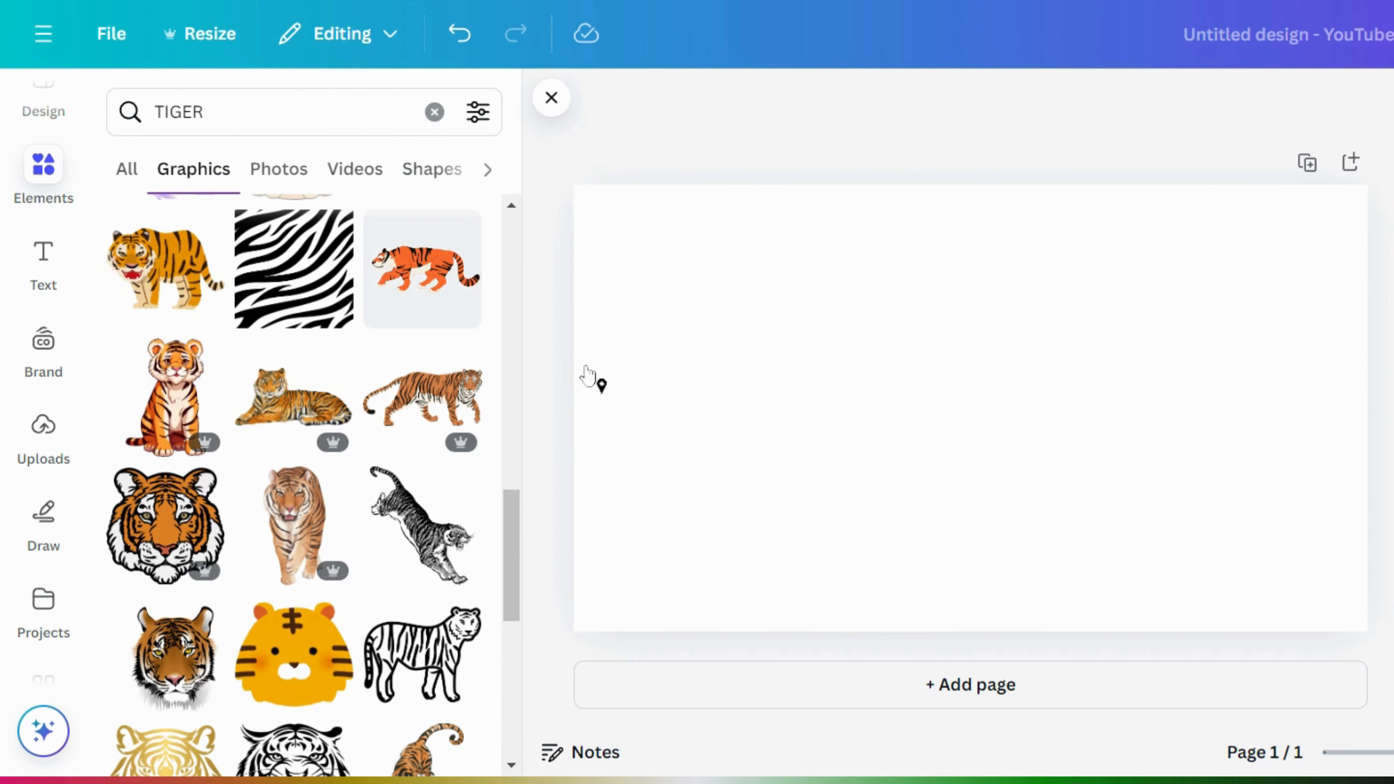
# - Scroll through the TIGER Graphics results in the Elements panel
pyautogui.moveTo(523, 539); pyautogui.dragTo(525, 666)
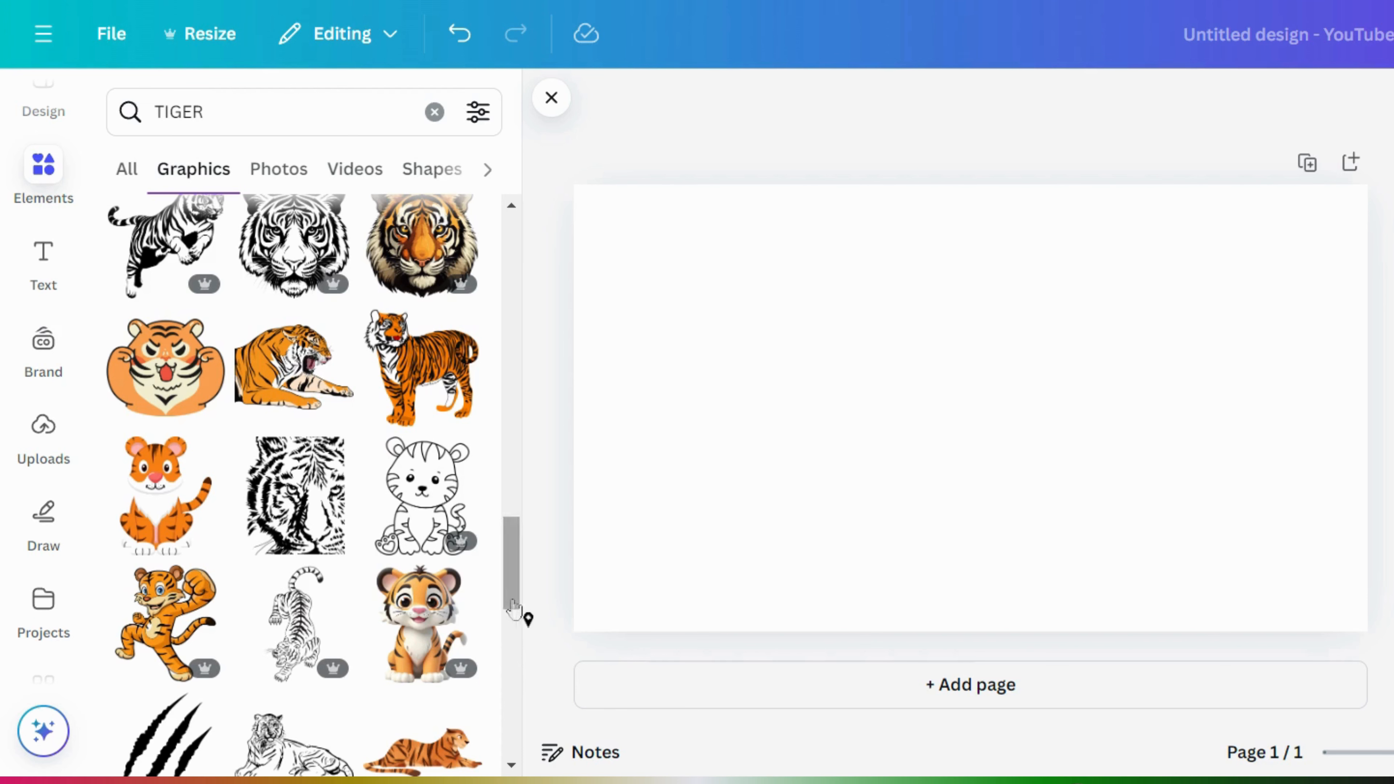
pyautogui.moveTo(518, 591); pyautogui.dragTo(523, 683)
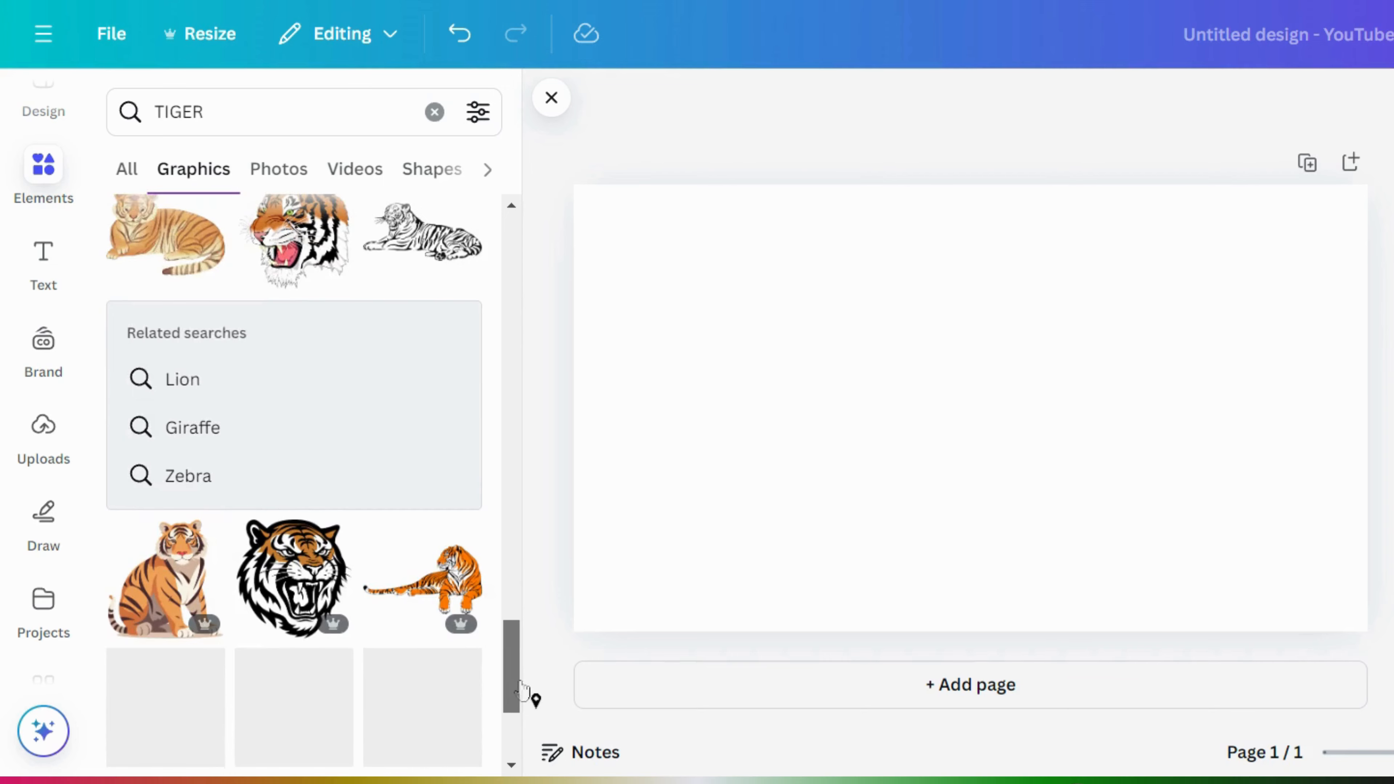
pyautogui.scroll(-10, 513, 762)
pyautogui.scroll(3, 513, 769)
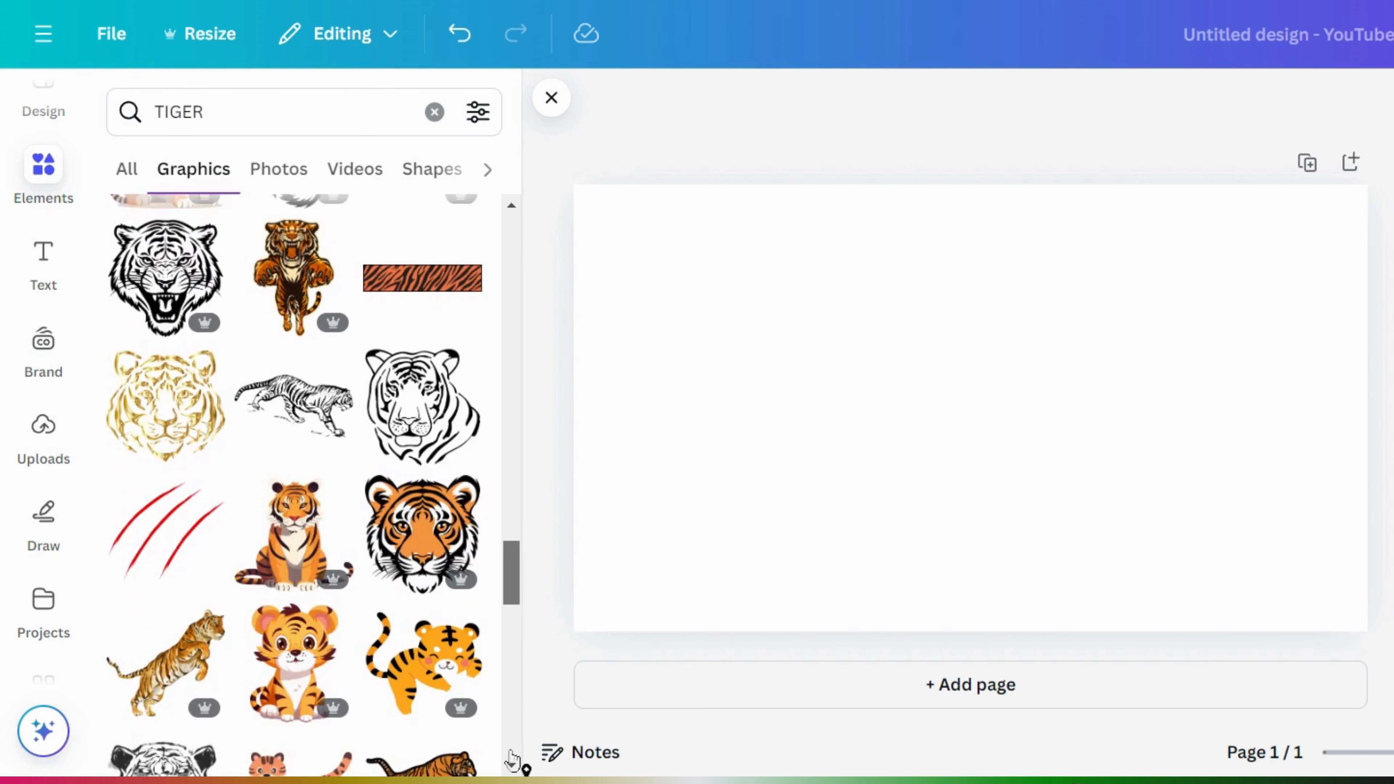
pyautogui.scroll(6, 522, 729)
pyautogui.scroll(-4, 519, 748)
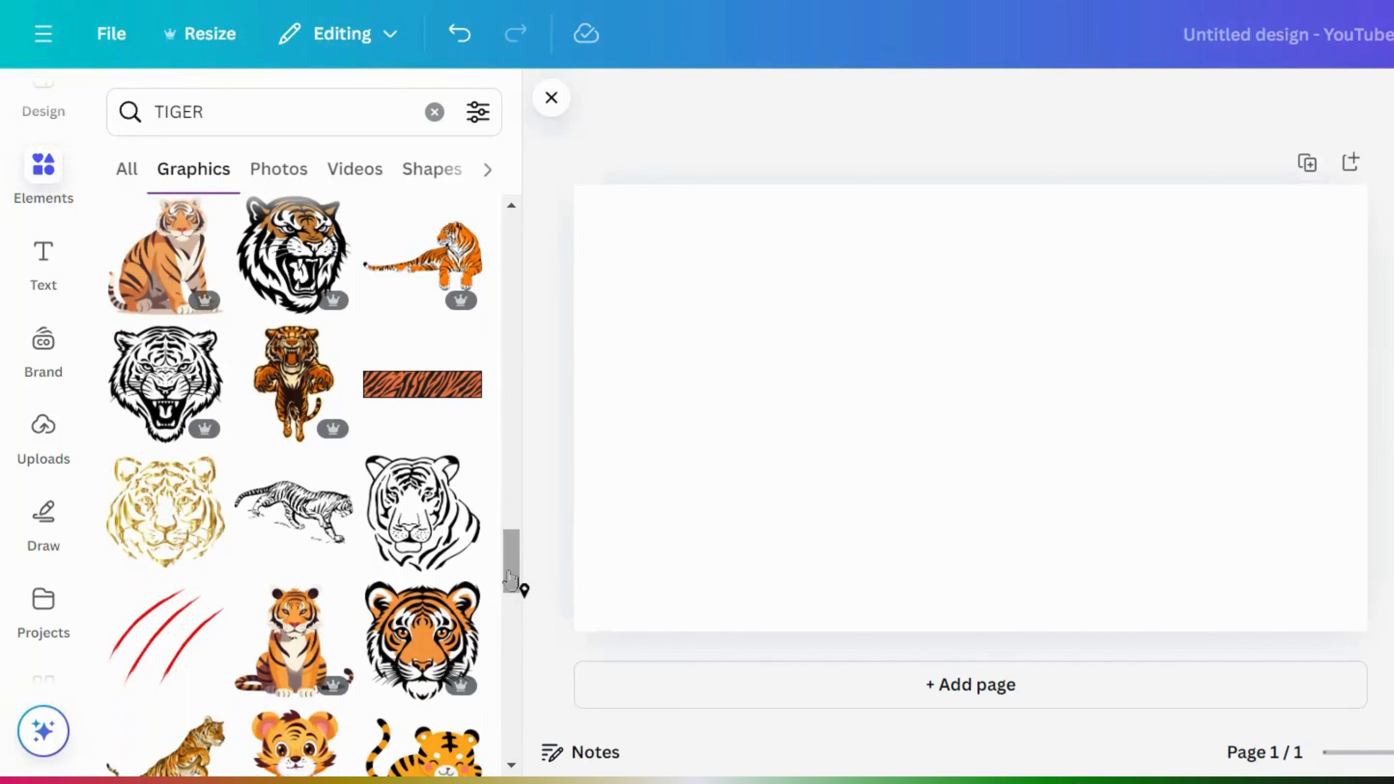
pyautogui.moveTo(510, 574); pyautogui.dragTo(517, 681)
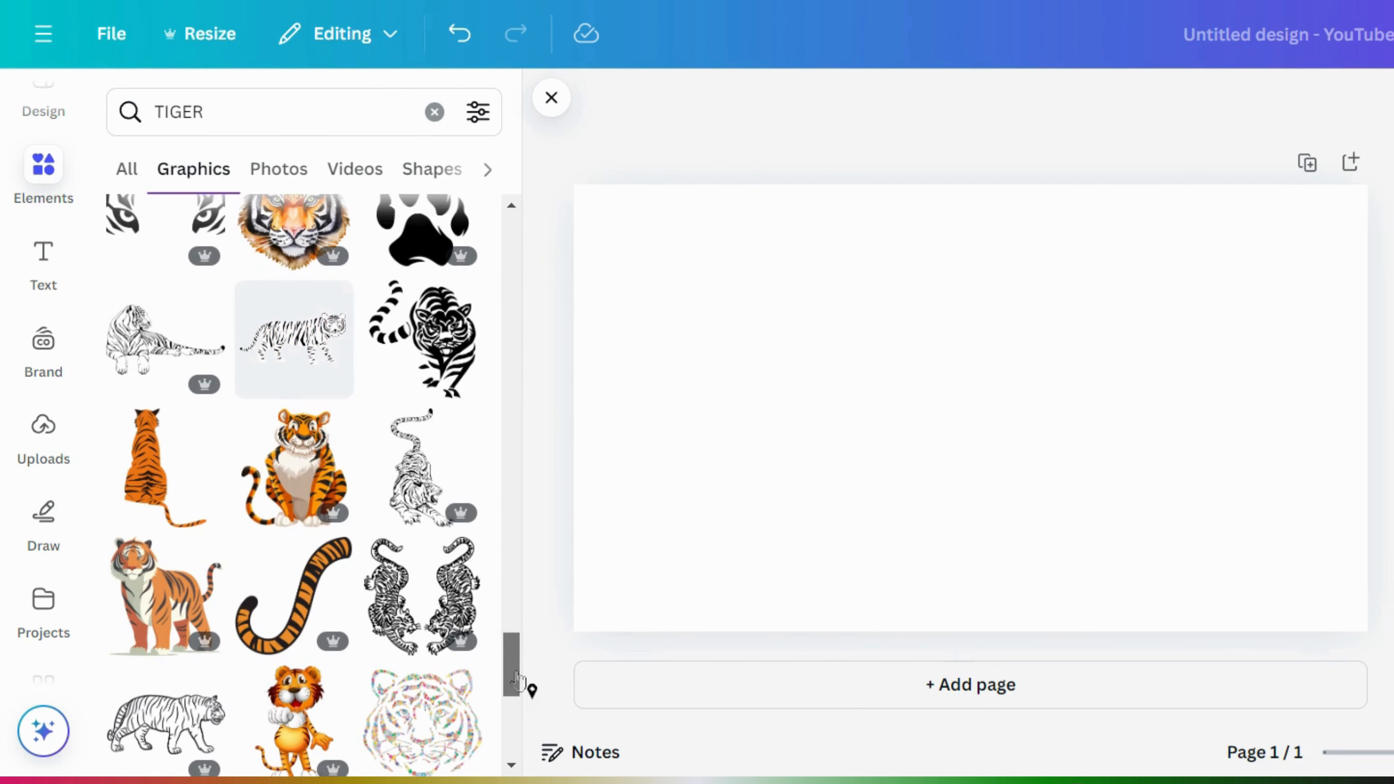
# - Add the black striding tiger graphic to the page and shift it left
pyautogui.click(423, 340)
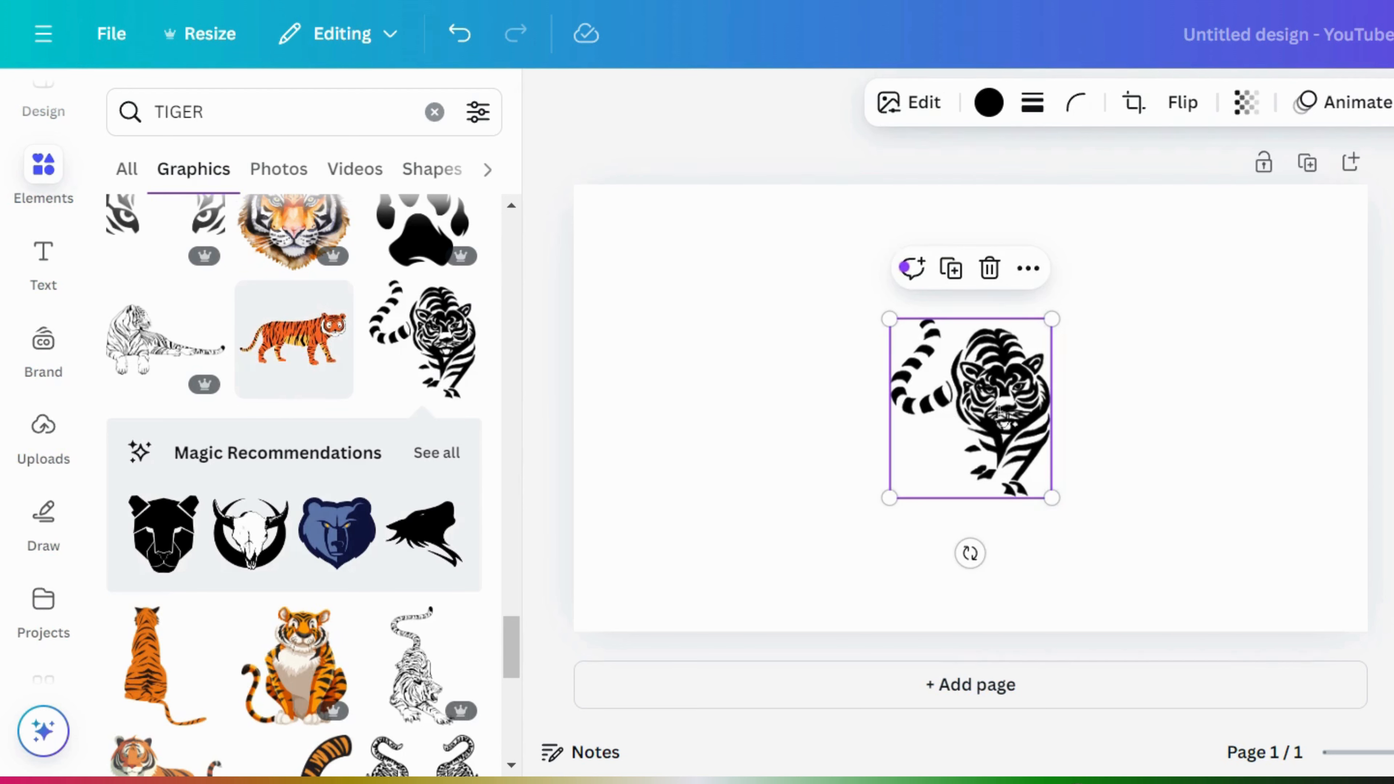
pyautogui.moveTo(997, 409); pyautogui.dragTo(879, 410)
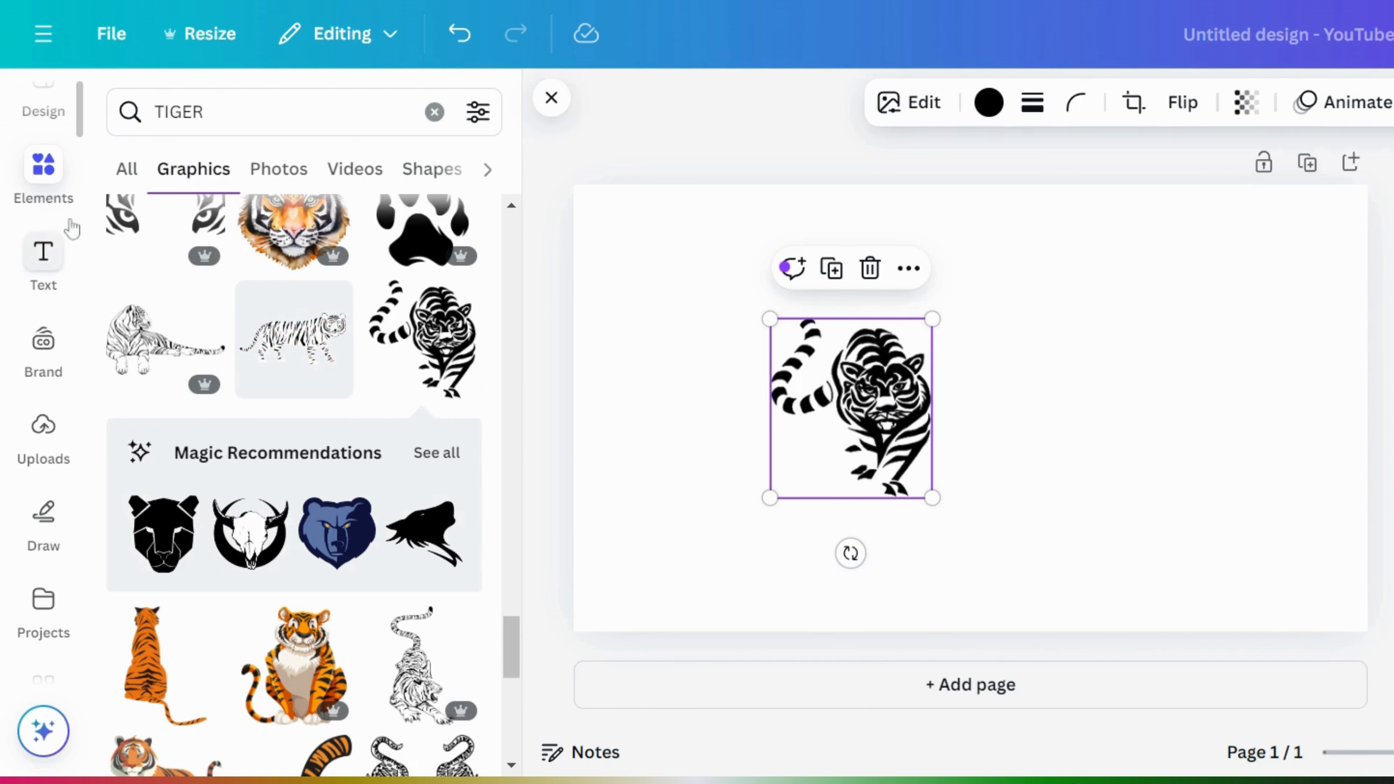
pyautogui.click(447, 114)
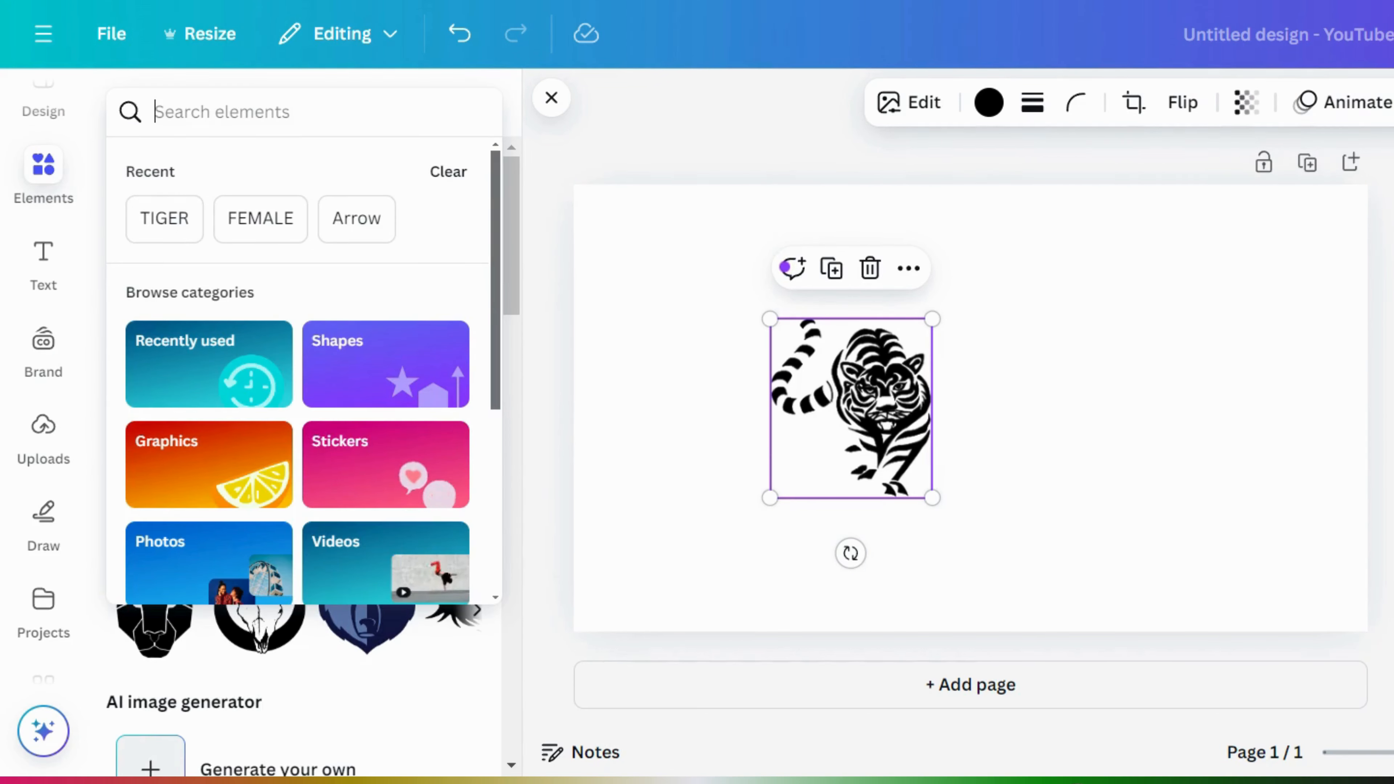
# - Search elements for 'glitter background' and filter the results to Photos
pyautogui.write('GLITTER BAC')
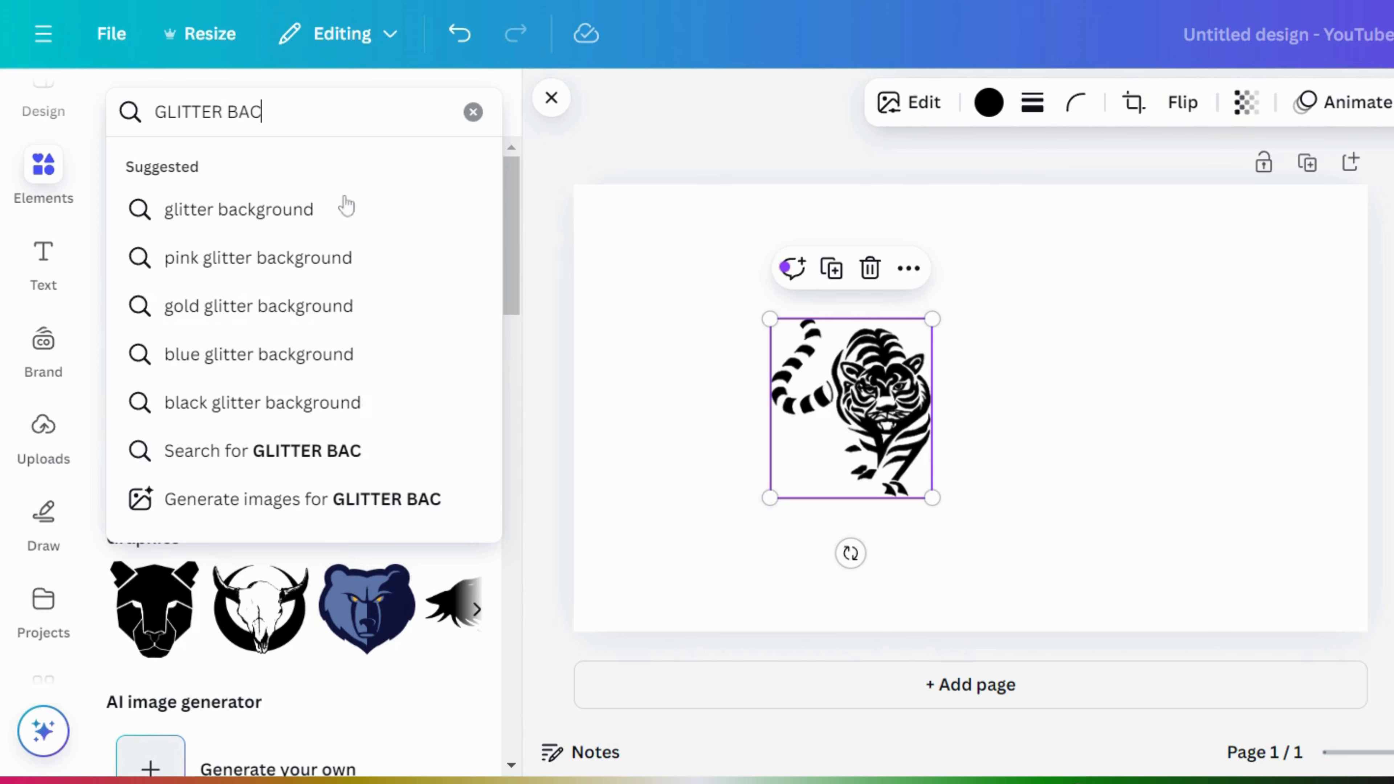
pyautogui.click(345, 208)
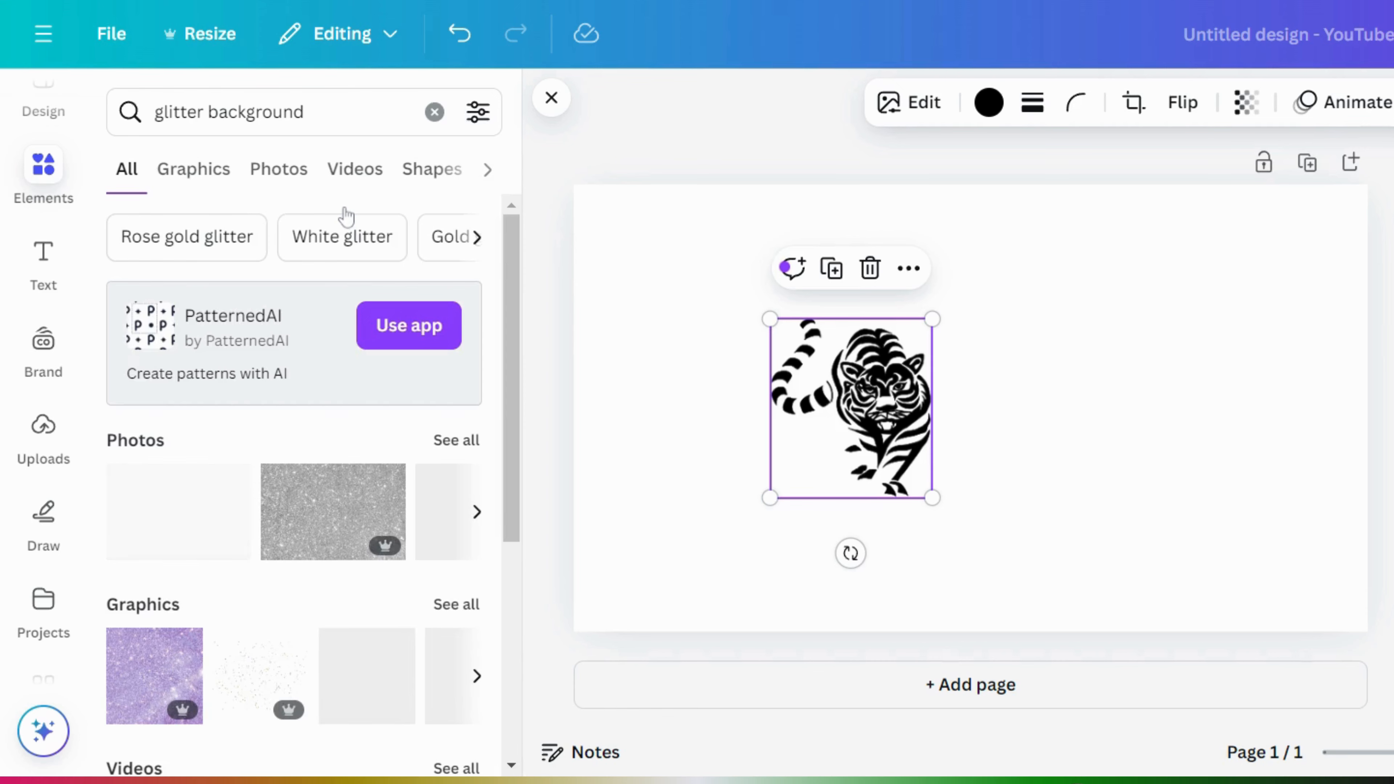
pyautogui.moveTo(516, 290); pyautogui.dragTo(529, 429)
pyautogui.click(458, 231)
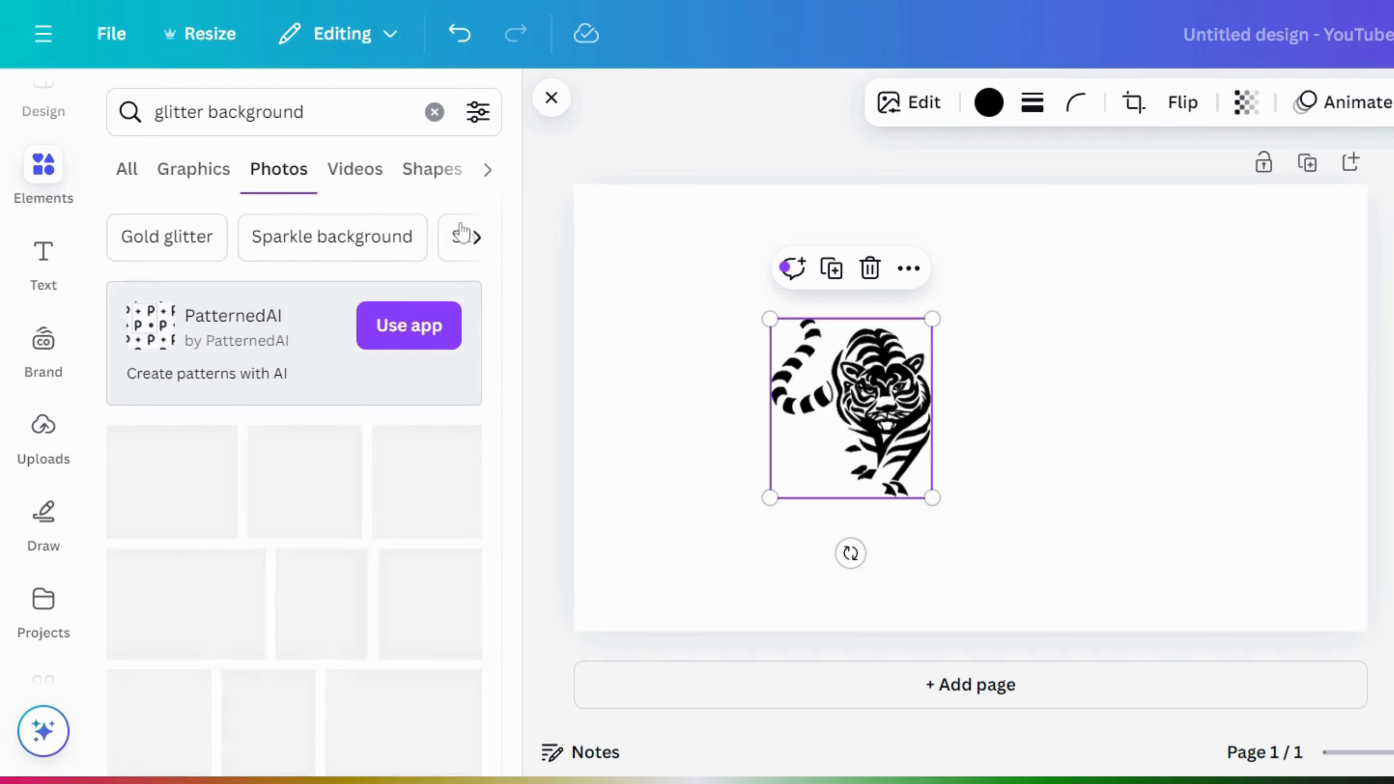
# - Add the gold glitter wave photo to the page and select it
pyautogui.moveTo(516, 339); pyautogui.dragTo(529, 476)
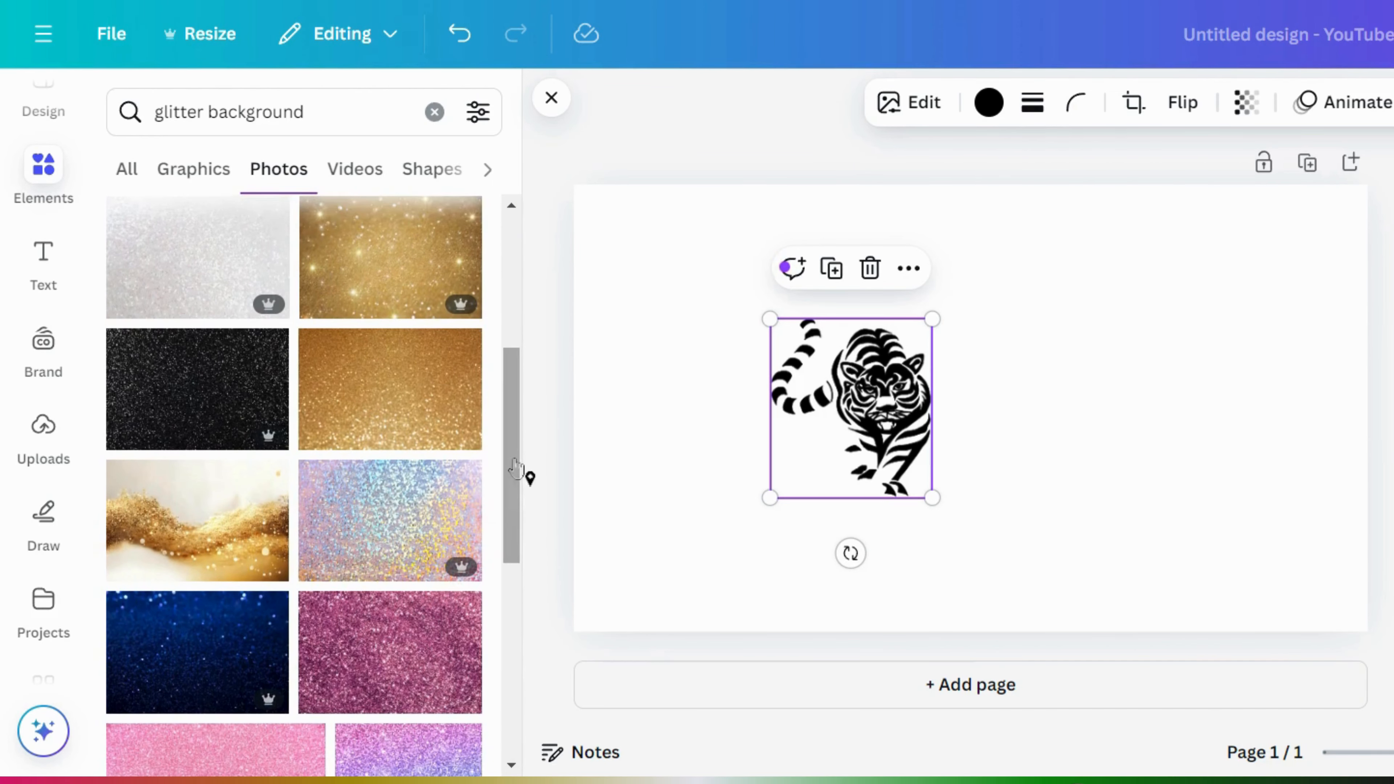
pyautogui.click(215, 535)
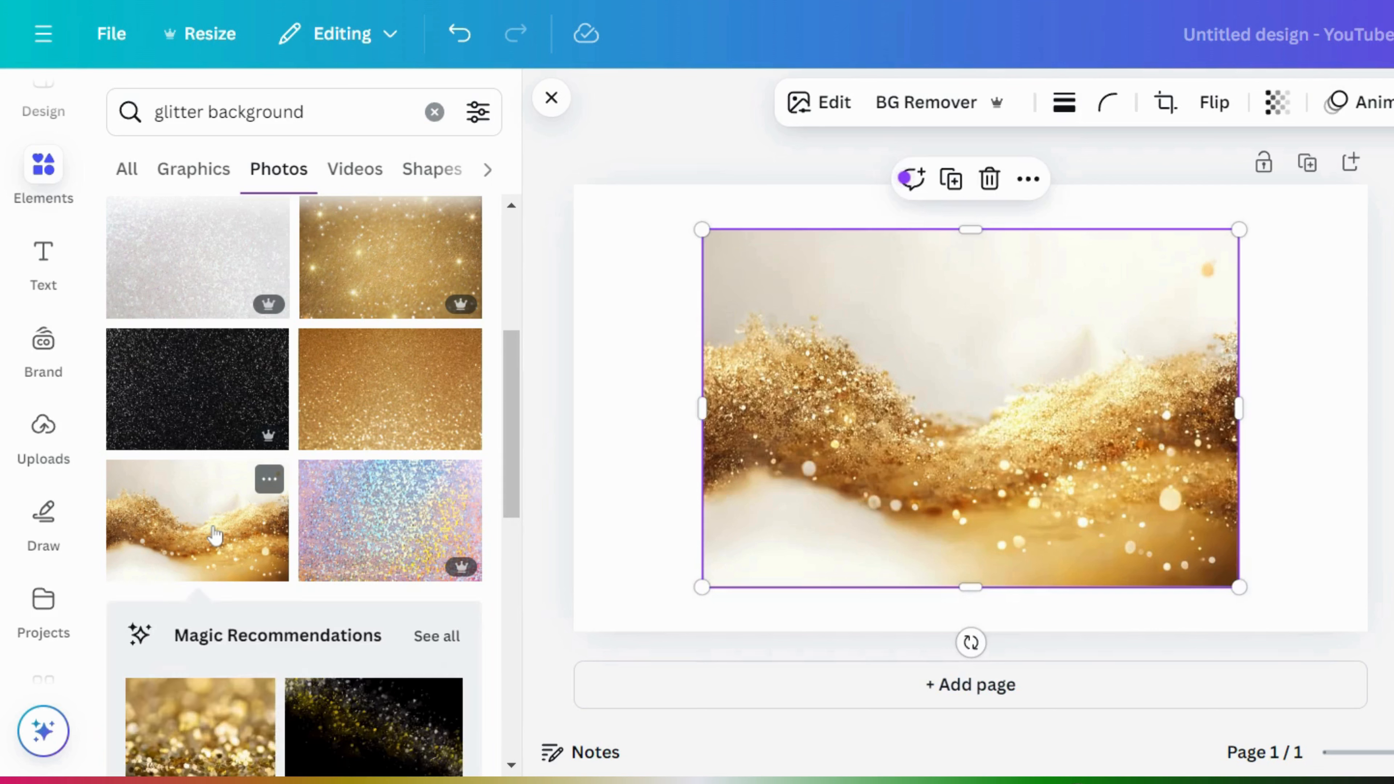
pyautogui.click(280, 485)
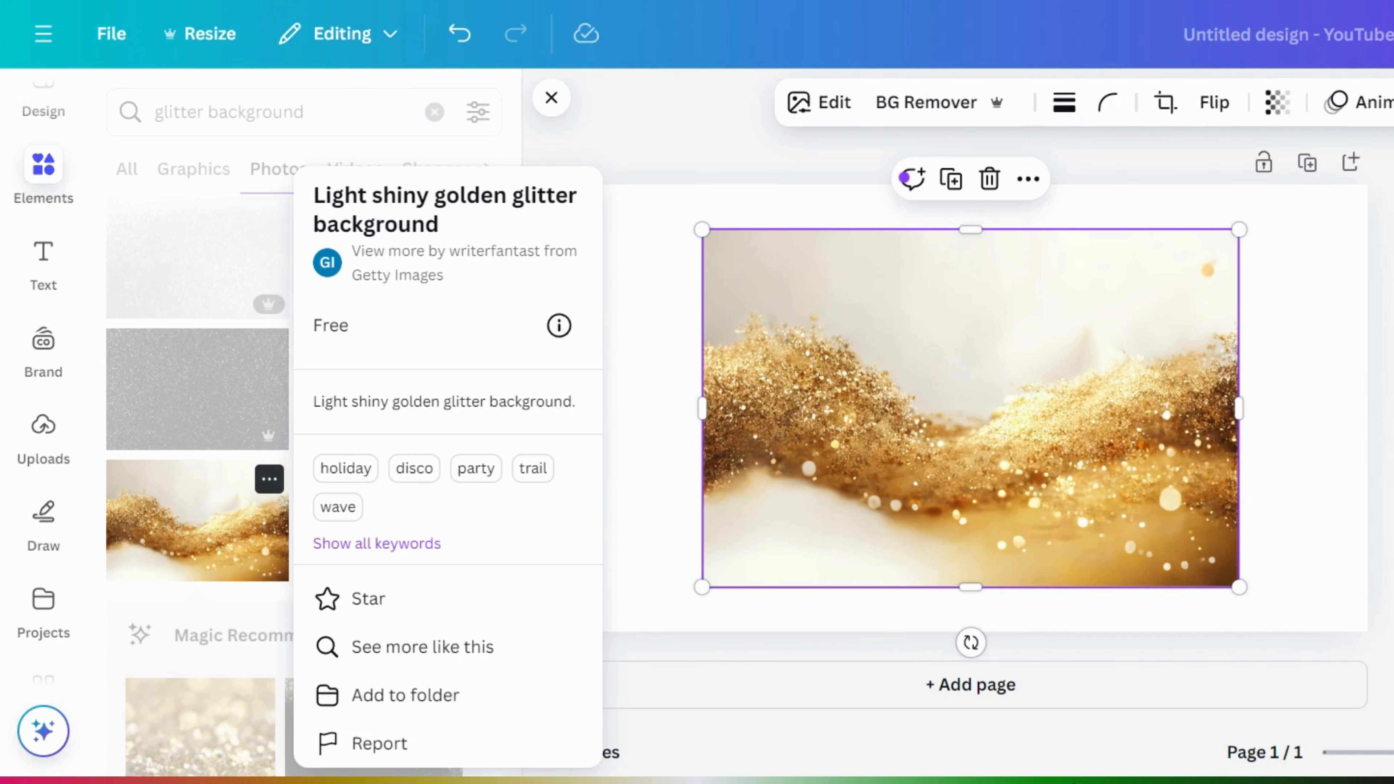
pyautogui.click(1383, 439)
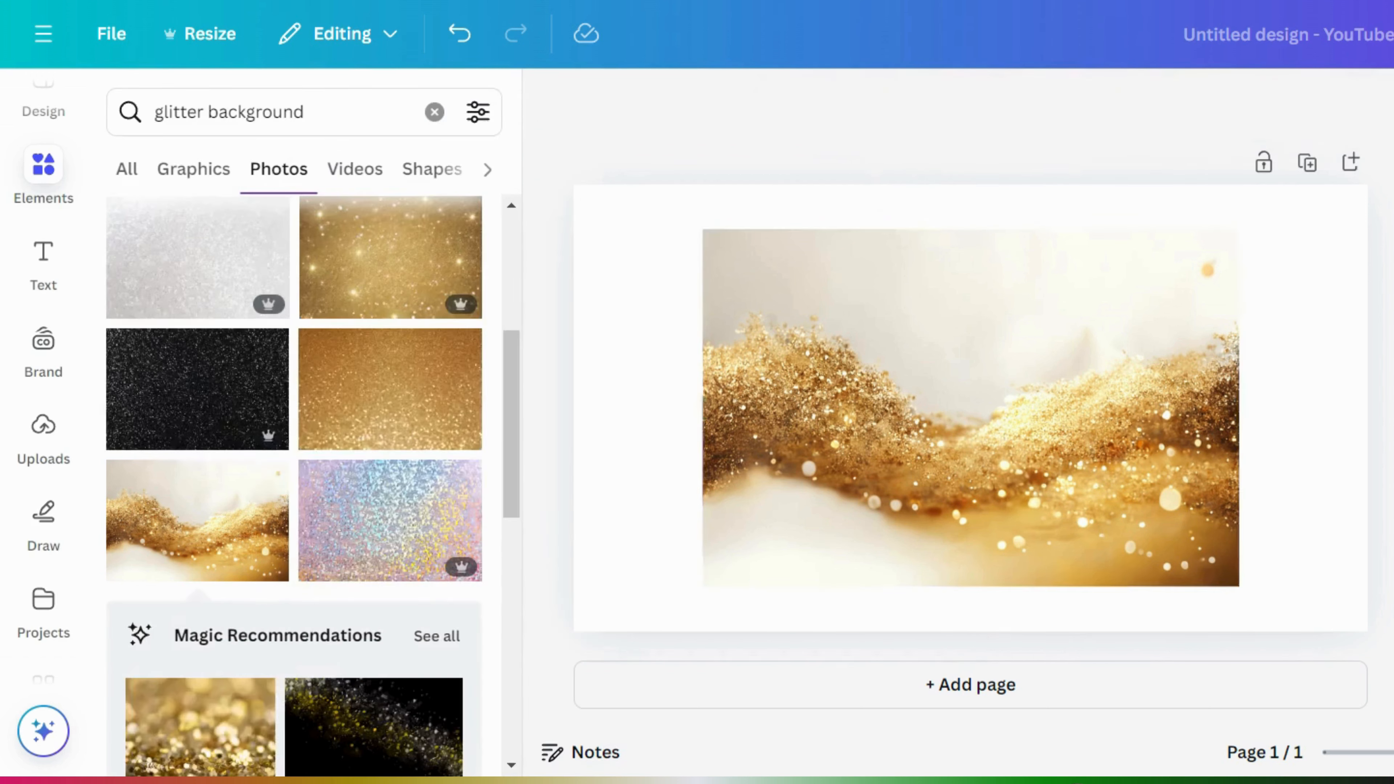
pyautogui.click(1083, 392)
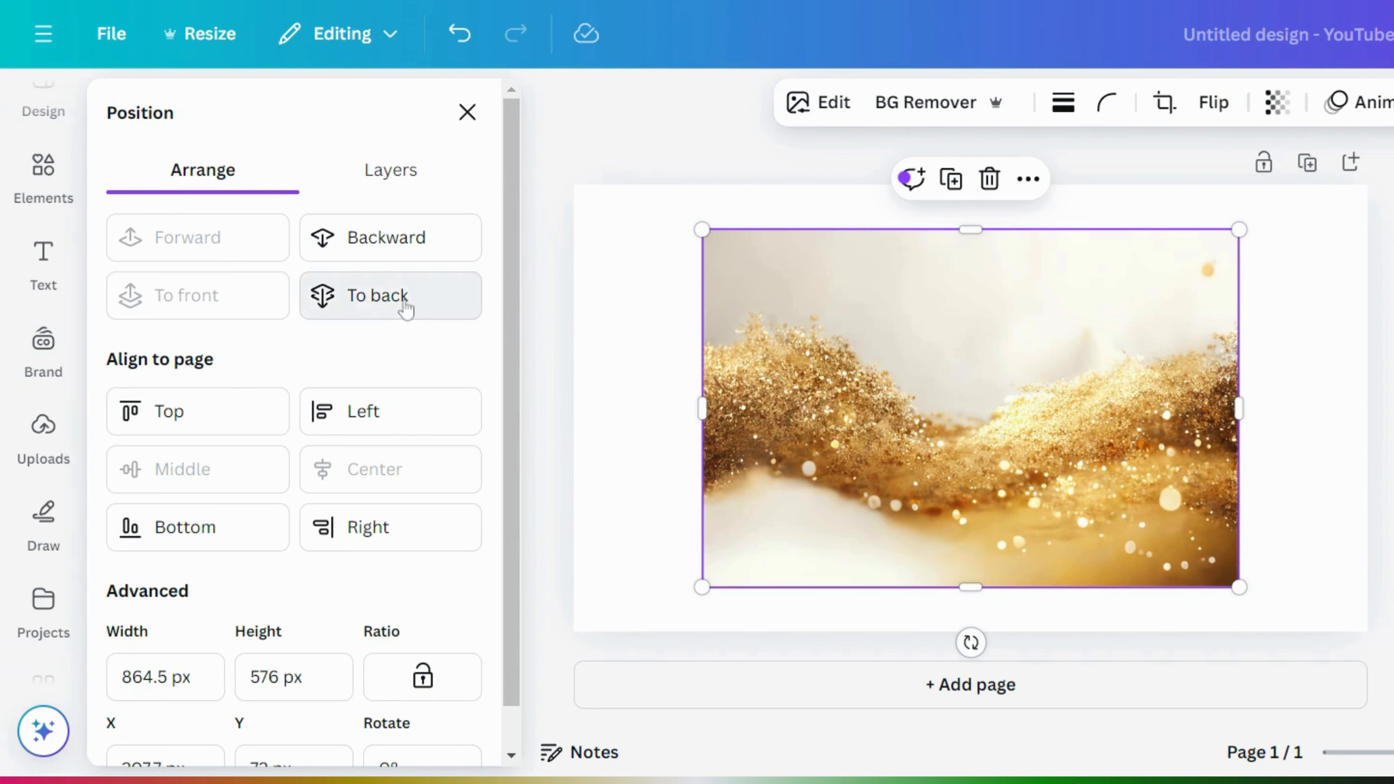
# - Send the glitter photo behind the tiger, shrink it to about 562×375 px, and centre it
pyautogui.click(406, 309)
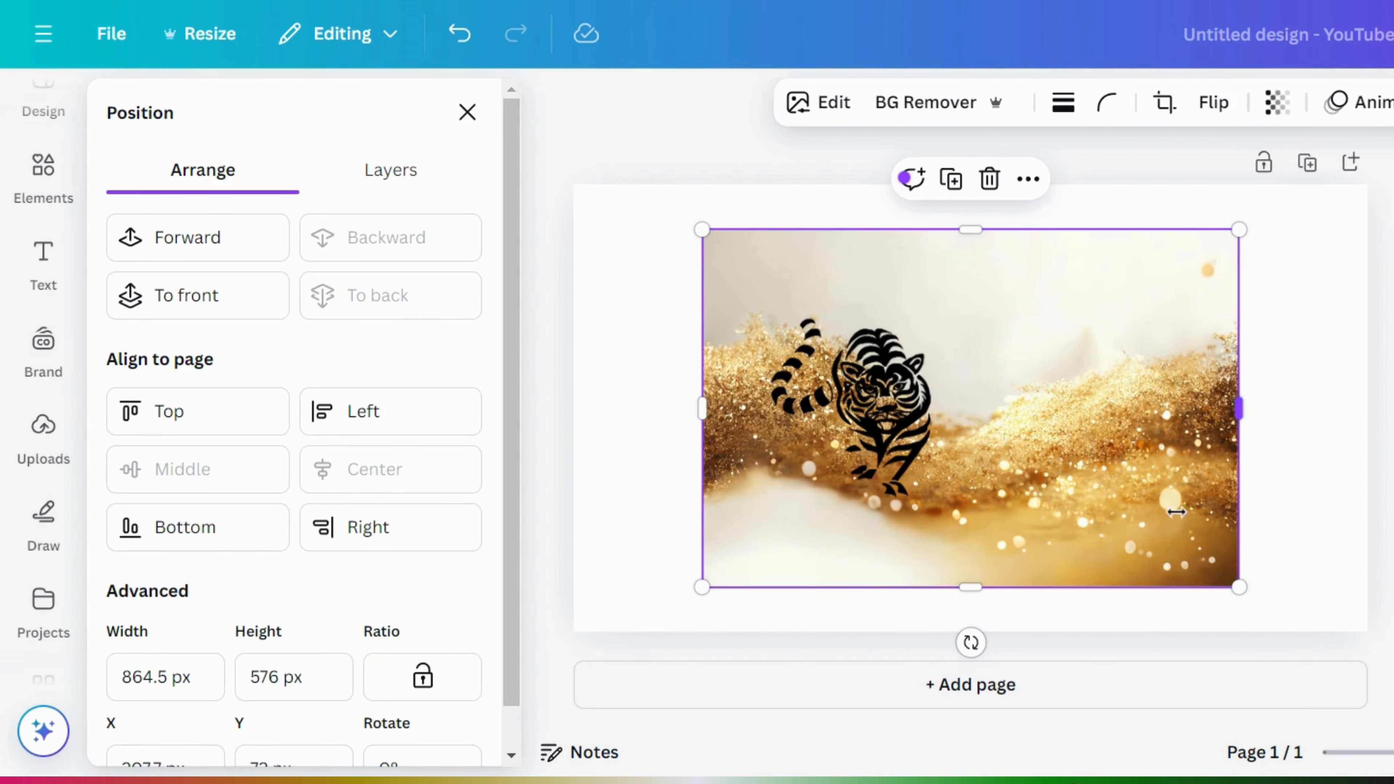
pyautogui.click(902, 451)
pyautogui.moveTo(901, 451); pyautogui.dragTo(1021, 451)
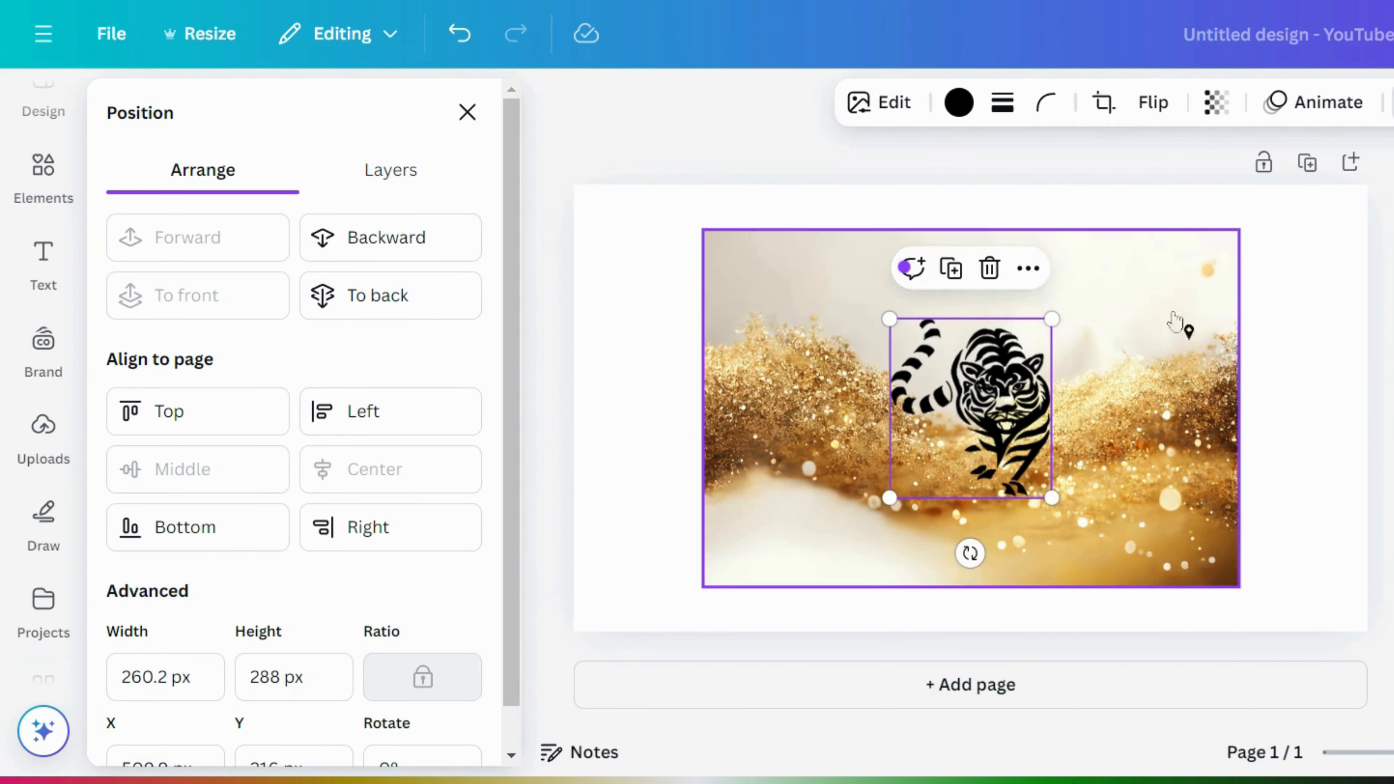
pyautogui.click(1224, 272)
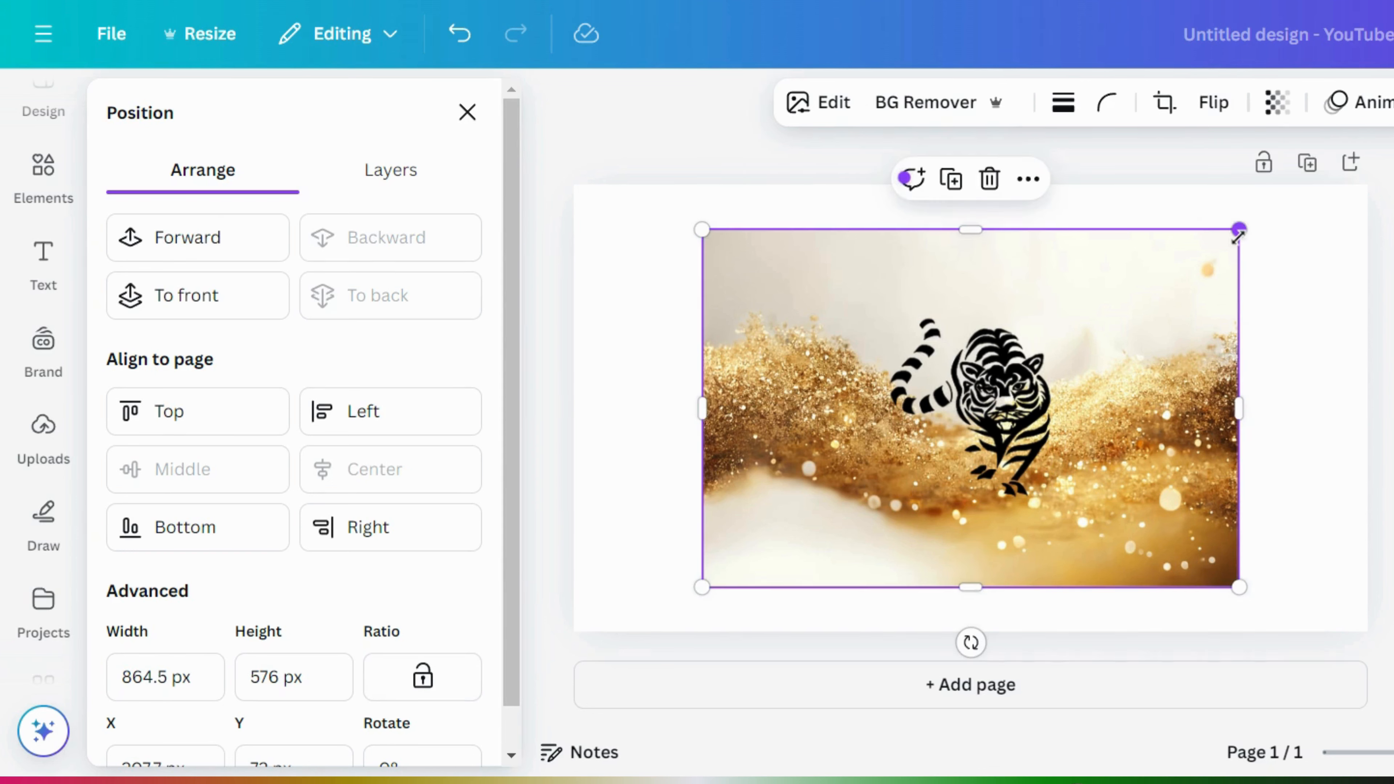
pyautogui.moveTo(1238, 235); pyautogui.dragTo(1055, 374)
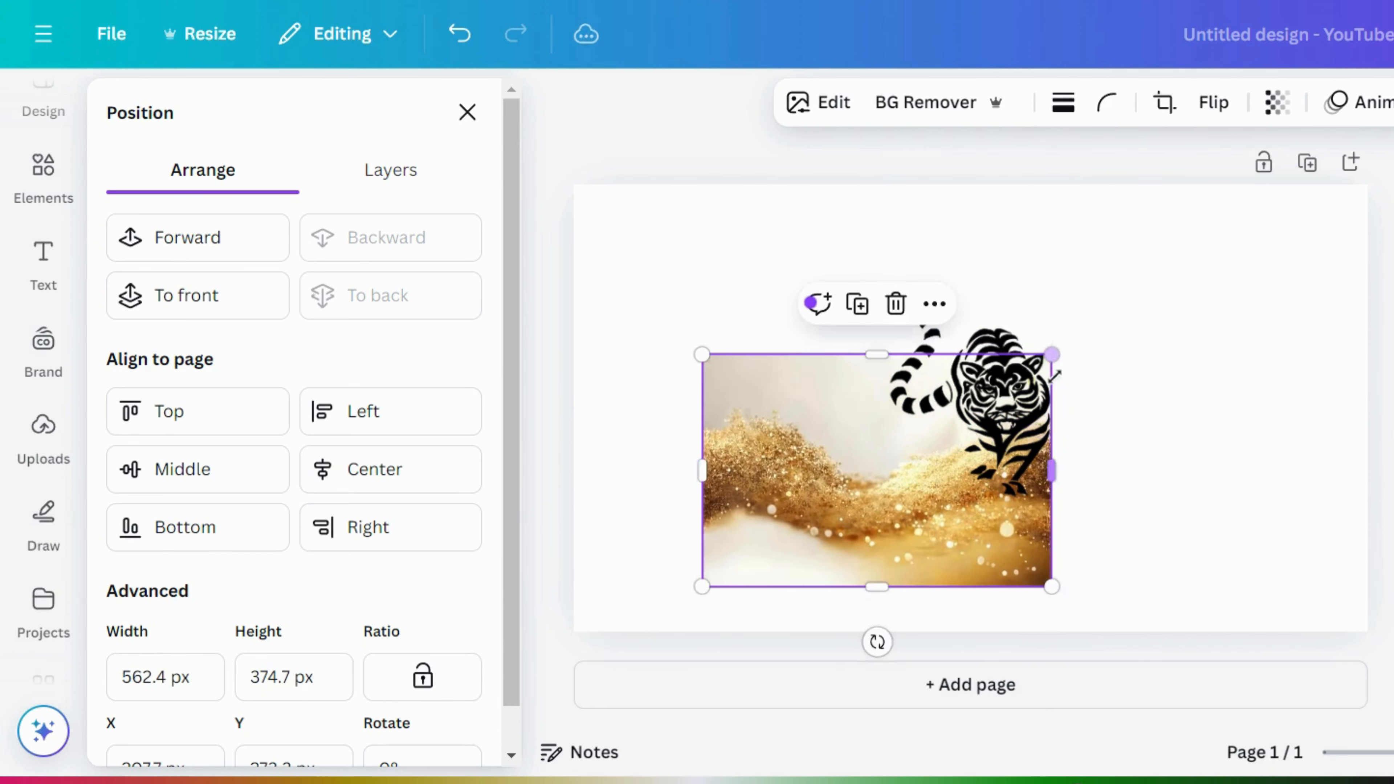
pyautogui.moveTo(1004, 413); pyautogui.dragTo(1112, 328)
pyautogui.click(1003, 398)
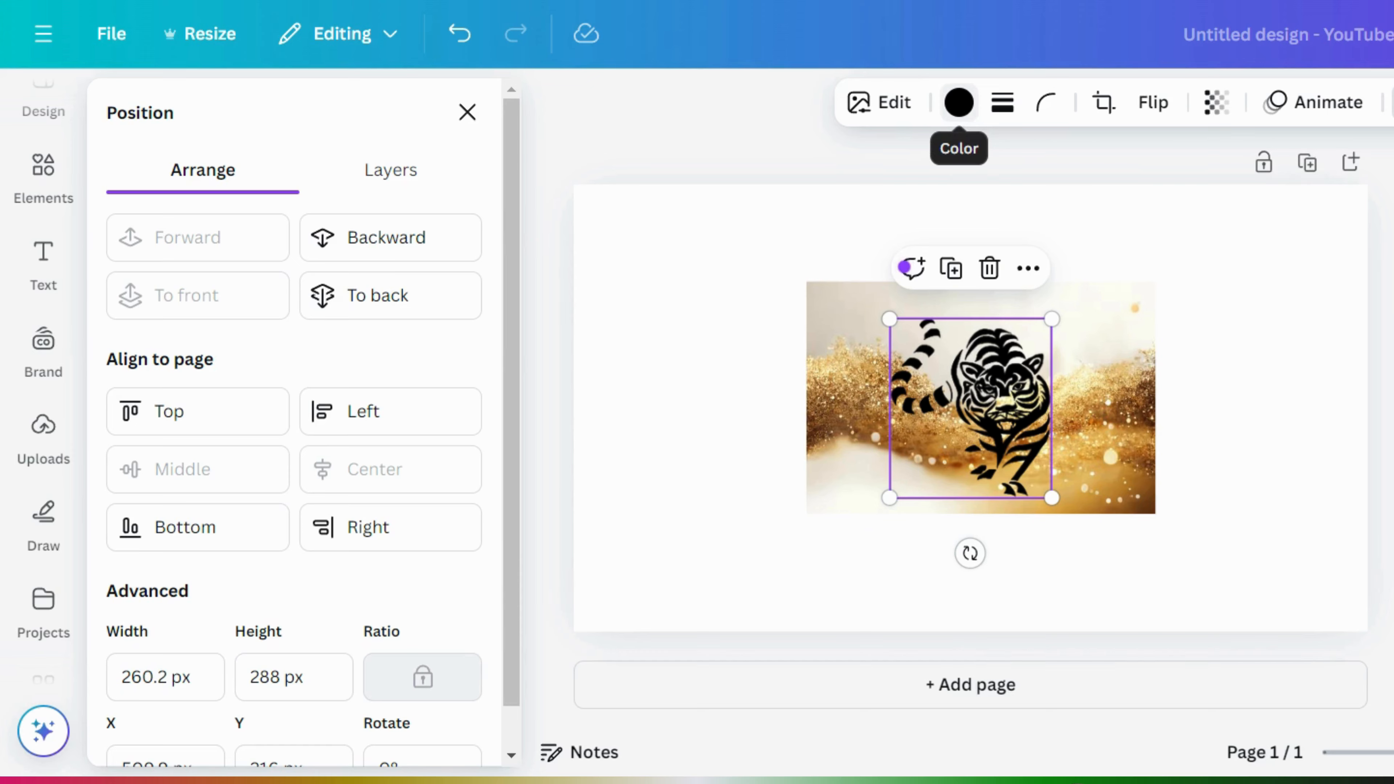
# - Recolour the tiger navy blue (#15068d) after trying pink and cyan
pyautogui.click(970, 104)
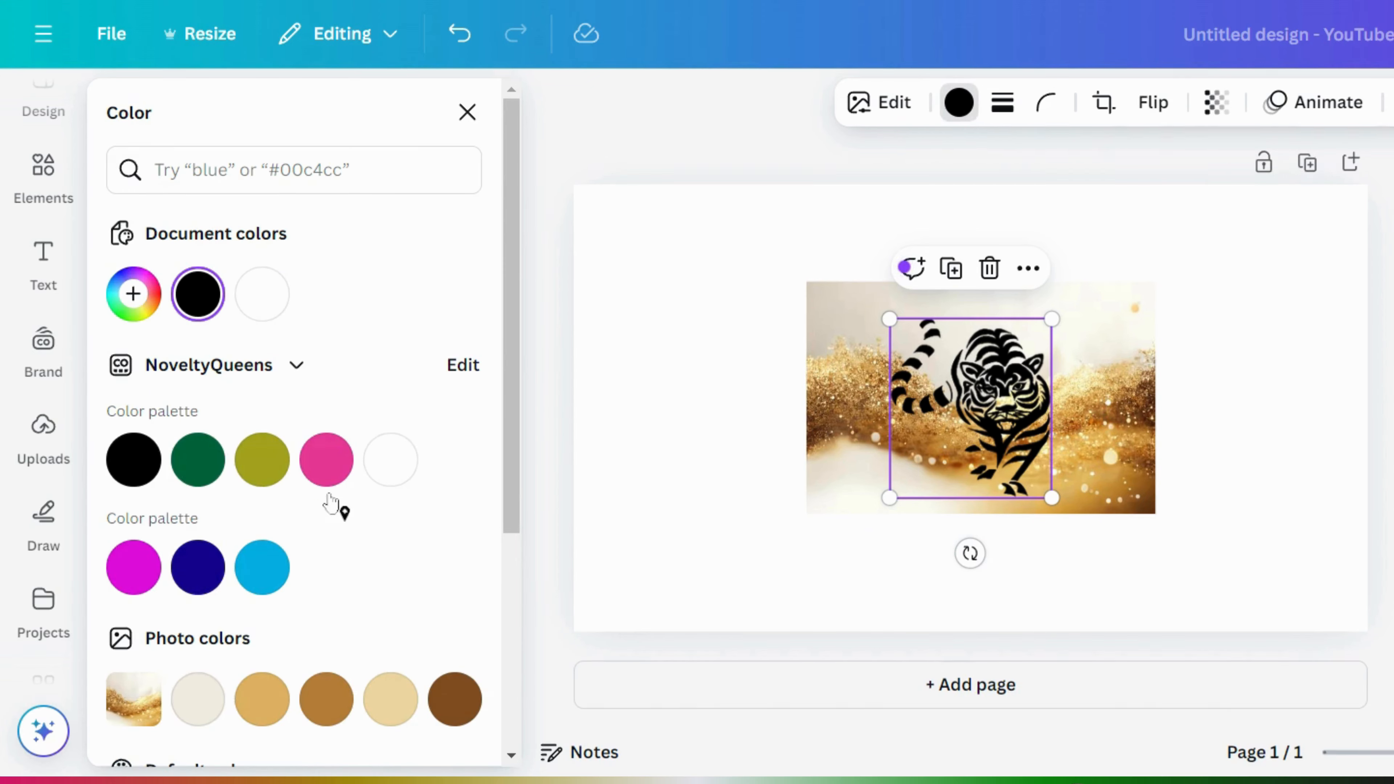
pyautogui.click(327, 461)
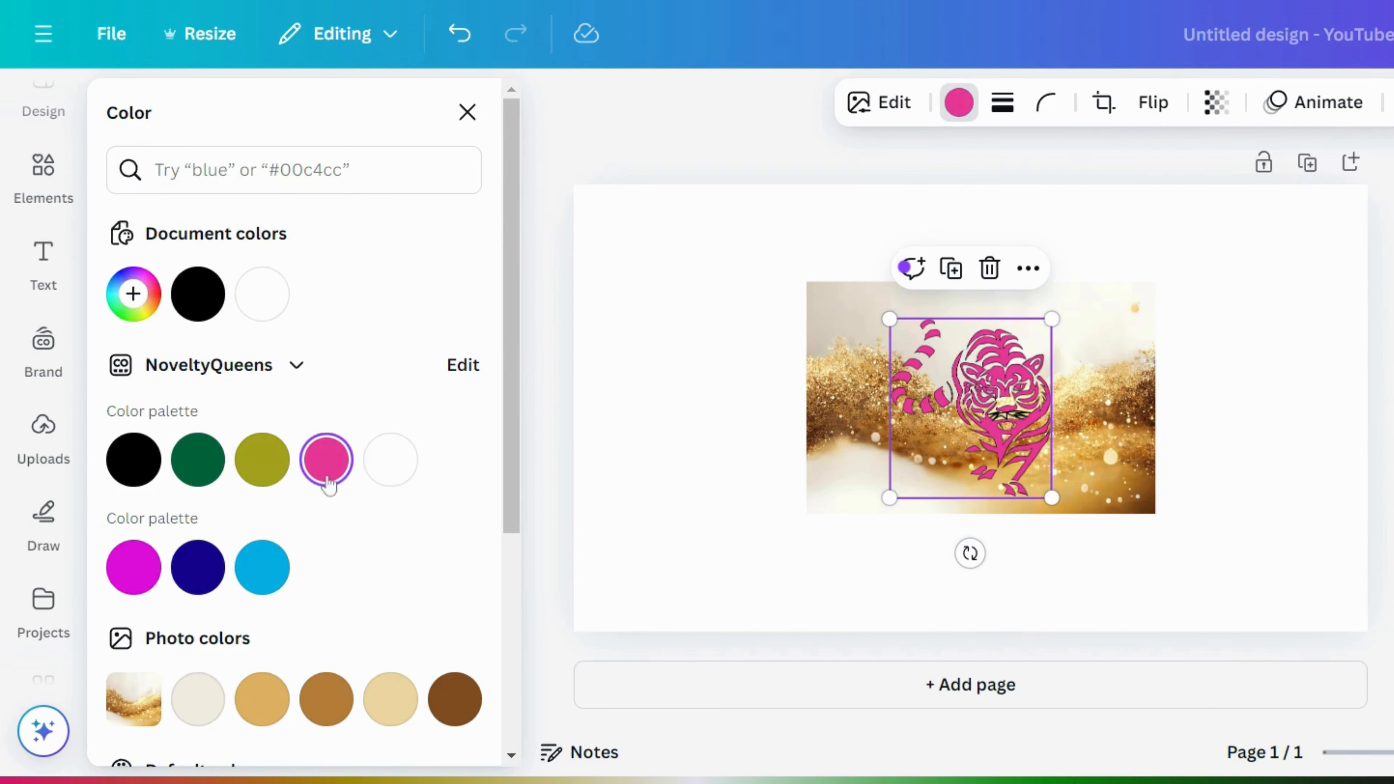
pyautogui.click(197, 569)
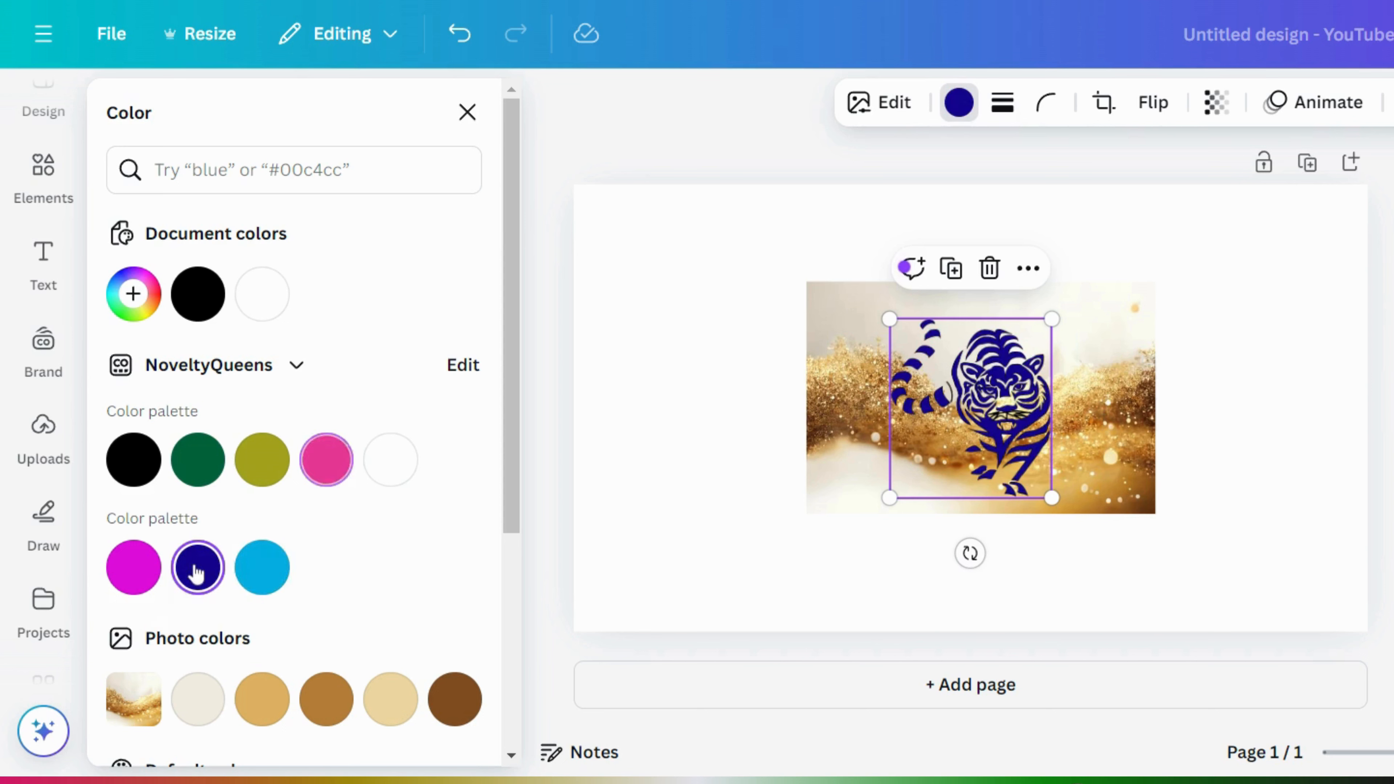
pyautogui.click(262, 569)
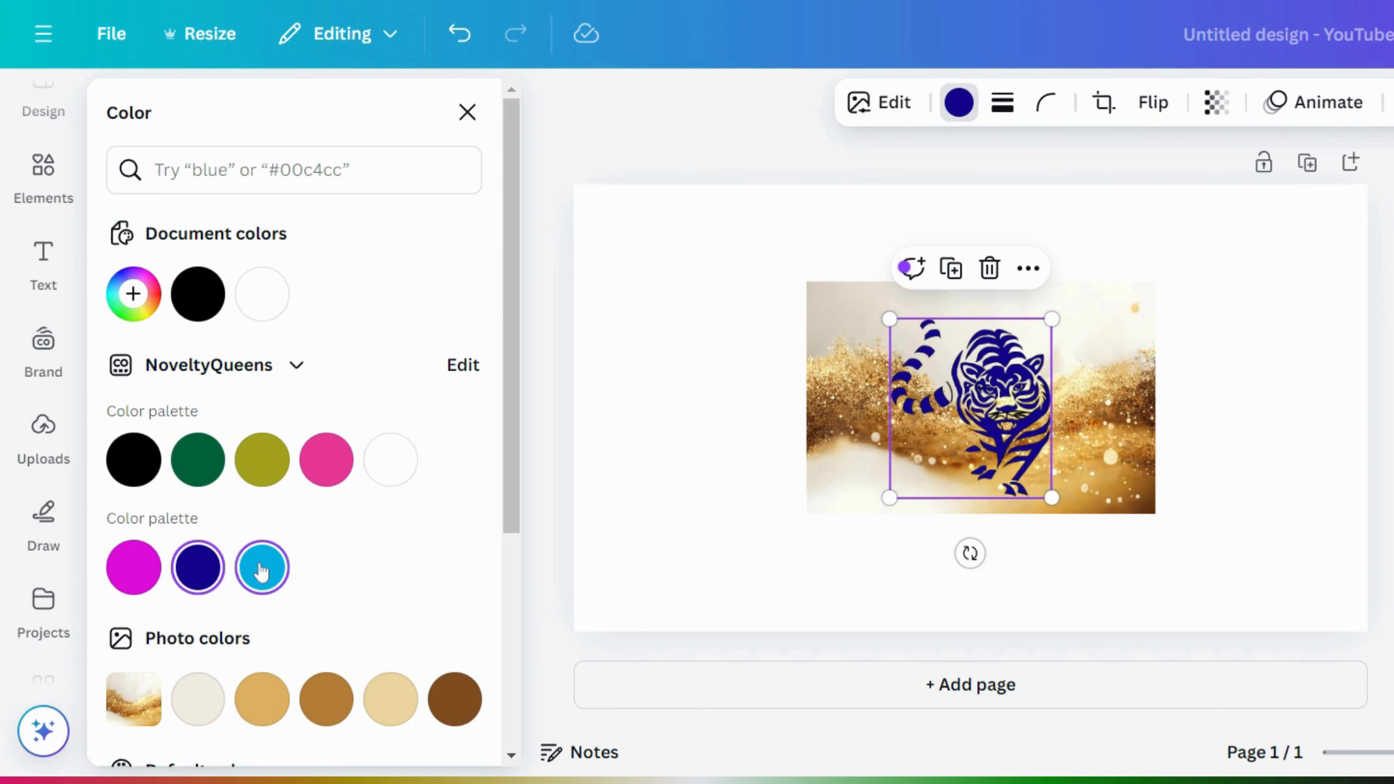
pyautogui.click(198, 569)
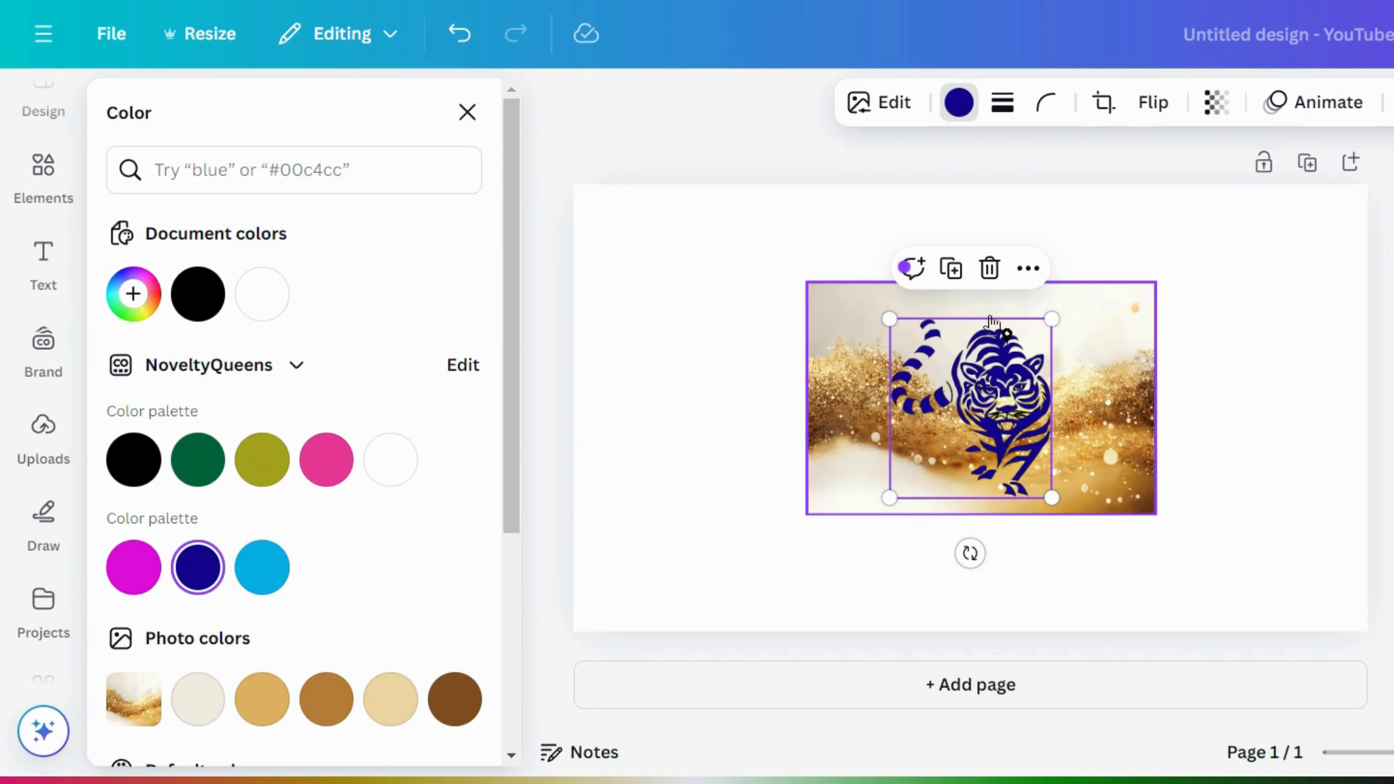
# - Enlarge the navy tiger over the gold glitter photo
pyautogui.moveTo(1052, 318); pyautogui.dragTo(1084, 281)
pyautogui.moveTo(1019, 364); pyautogui.dragTo(989, 379)
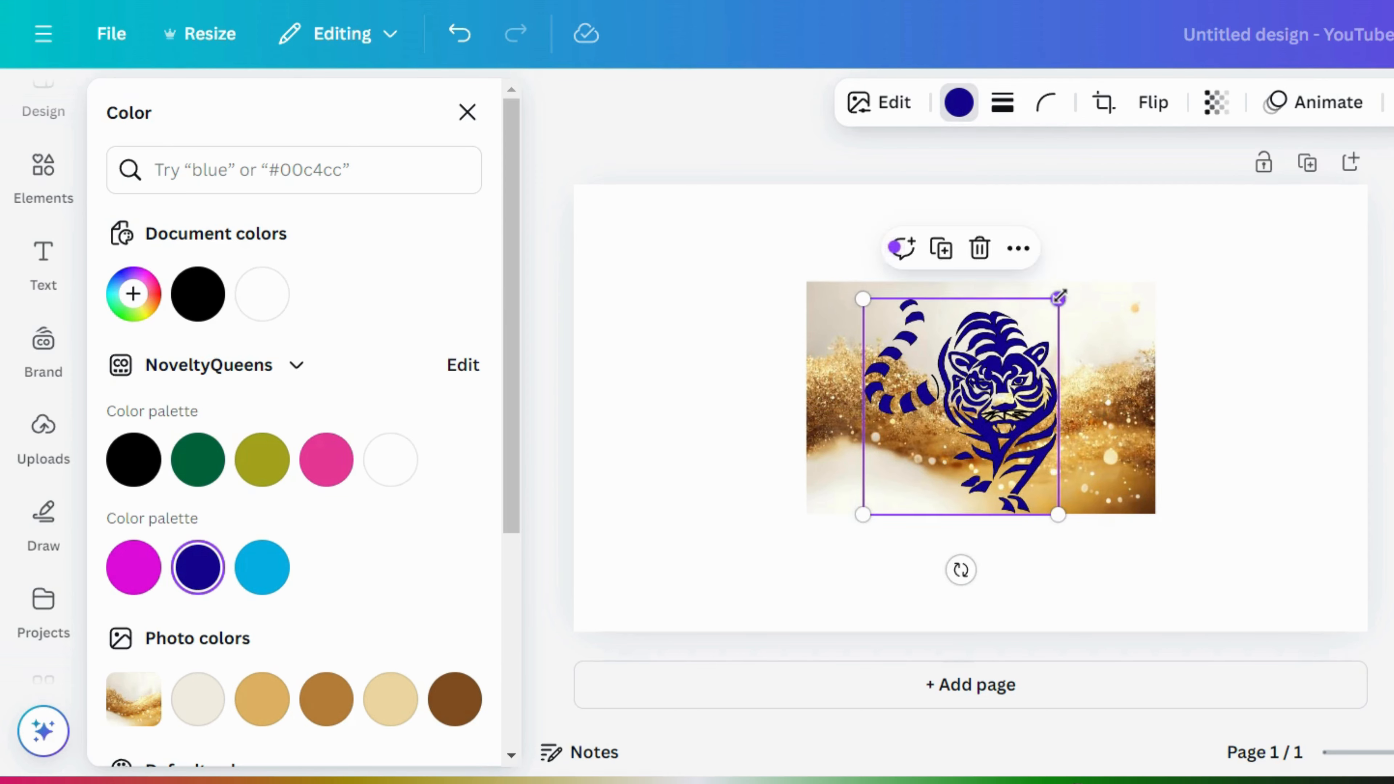
pyautogui.moveTo(1059, 297); pyautogui.dragTo(1068, 284)
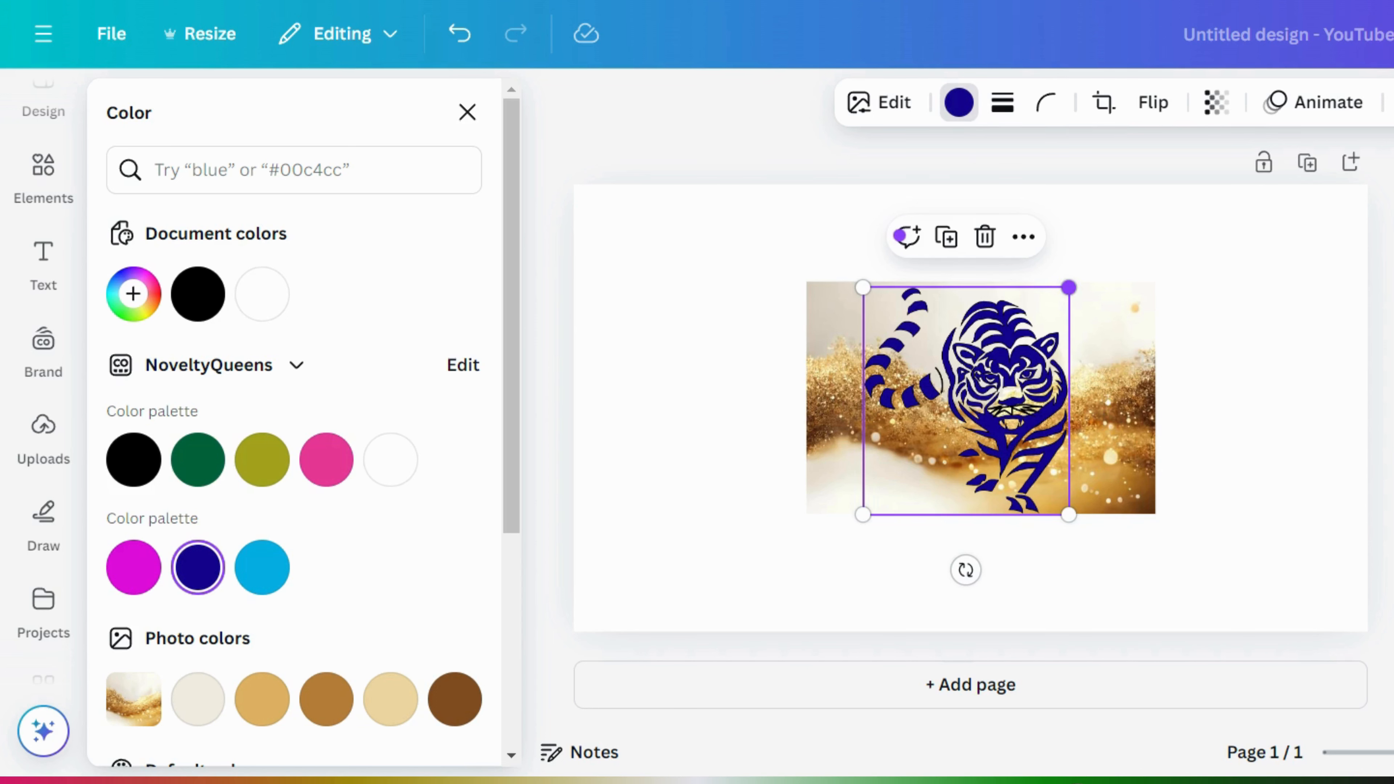
pyautogui.click(1205, 362)
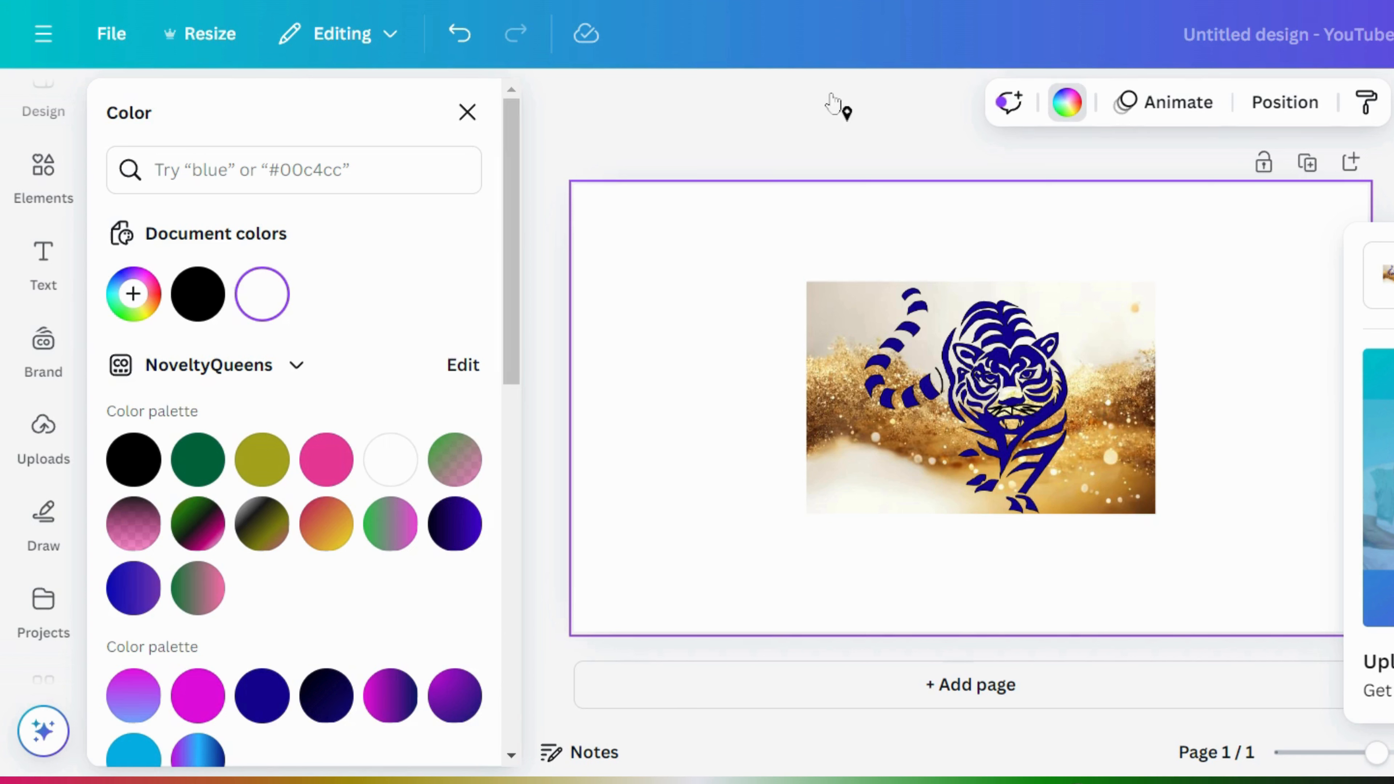
# - Show the uploaded images, including the teddy bear pictures, in Uploads
pyautogui.click(55, 452)
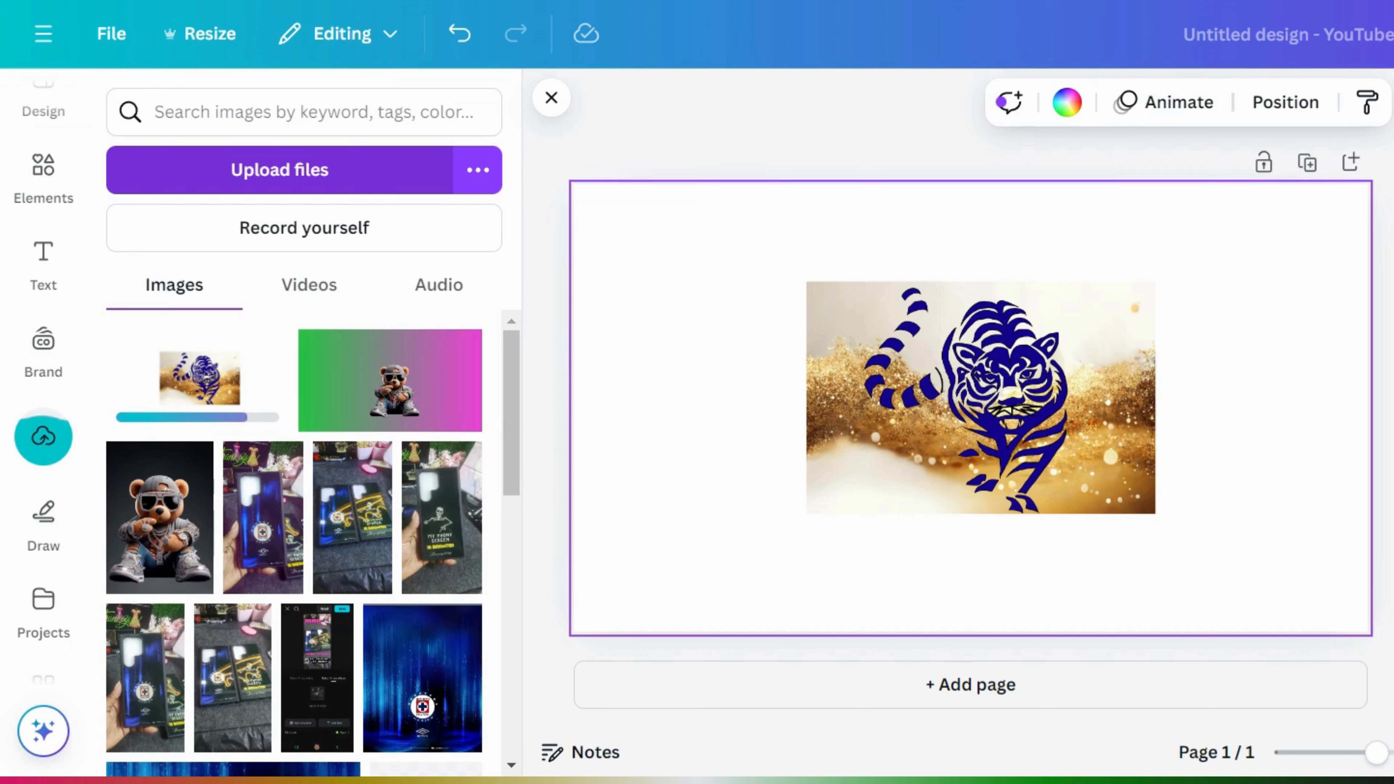
# - Delete the tiger graphic and the glitter background from the page
pyautogui.click(1066, 407)
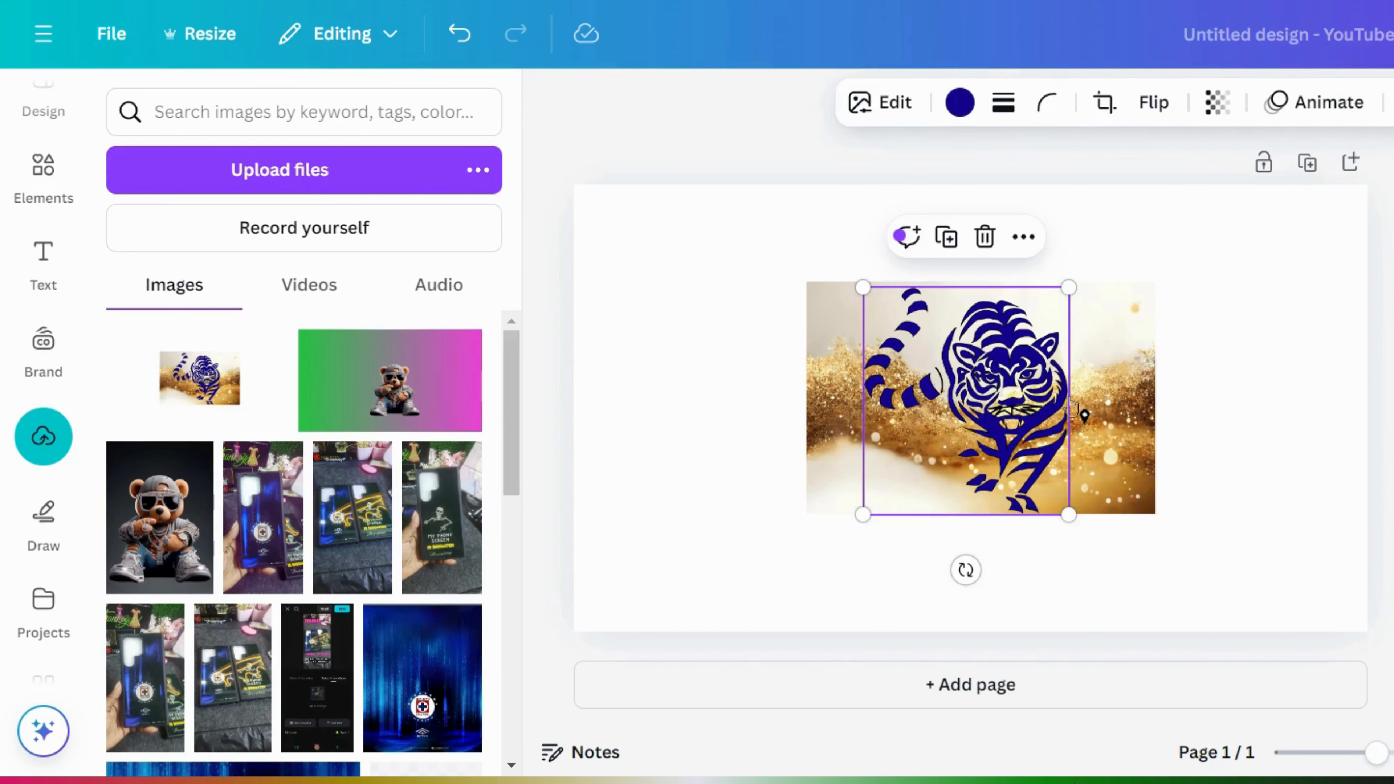
pyautogui.click(983, 237)
pyautogui.click(1012, 357)
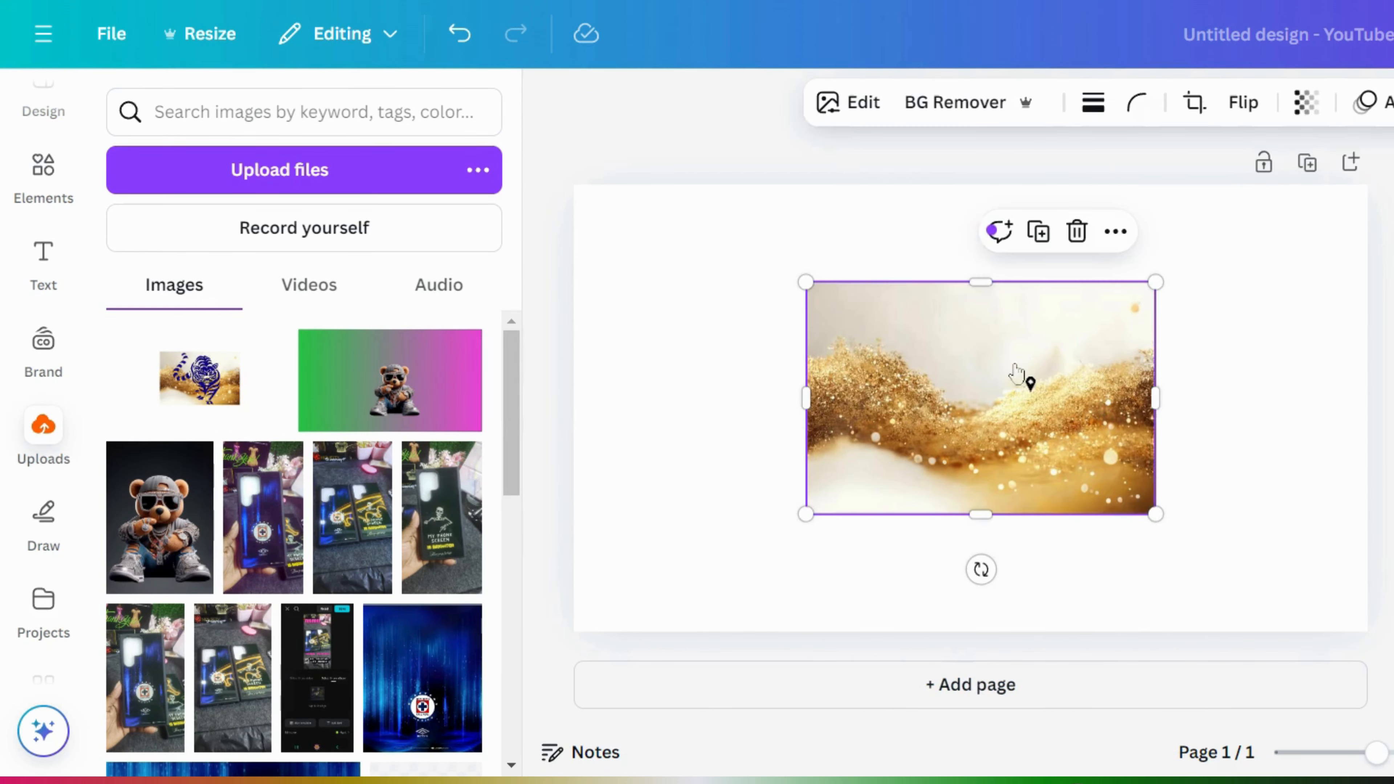
pyautogui.click(999, 231)
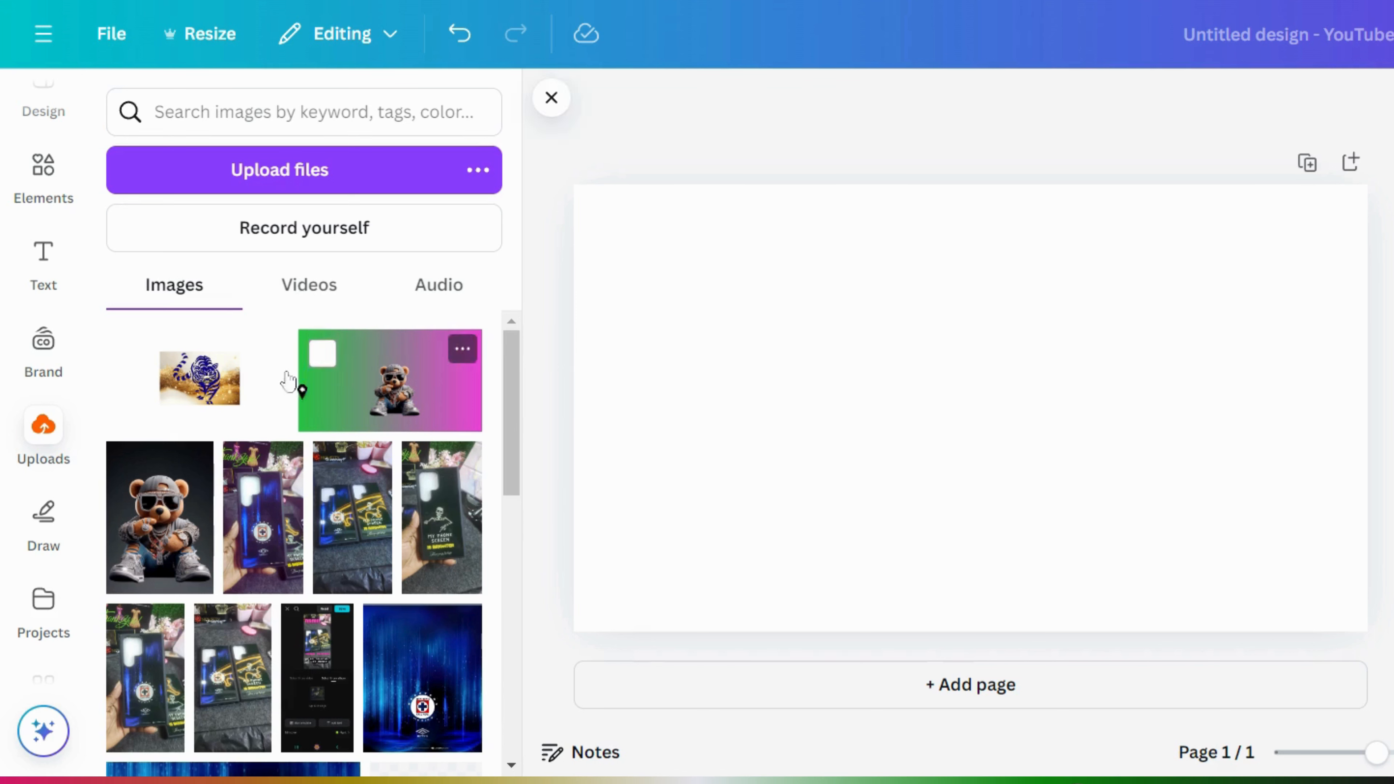
# - Add the uploaded tiger-on-glitter image and trim its frame to about 406 × 250 px
pyautogui.click(218, 391)
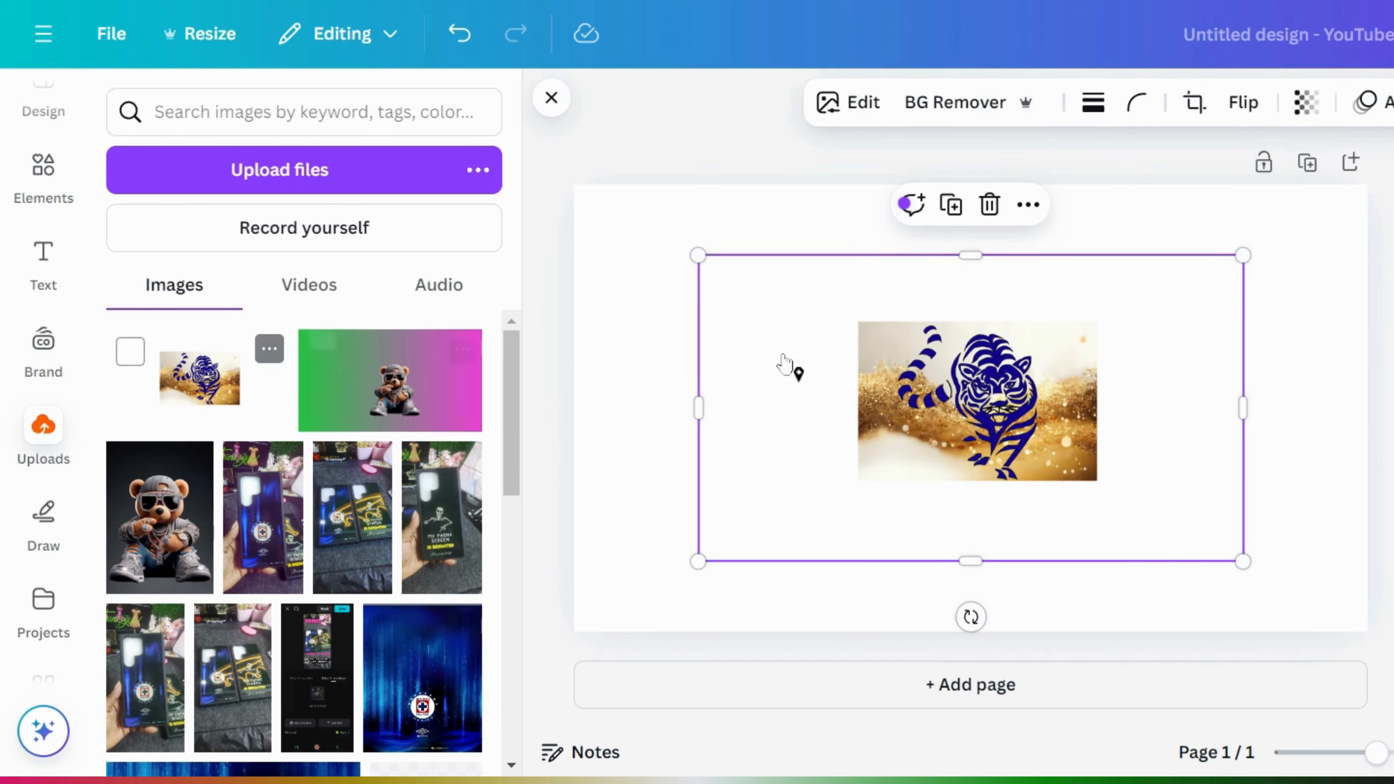
pyautogui.moveTo(704, 407); pyautogui.dragTo(856, 414)
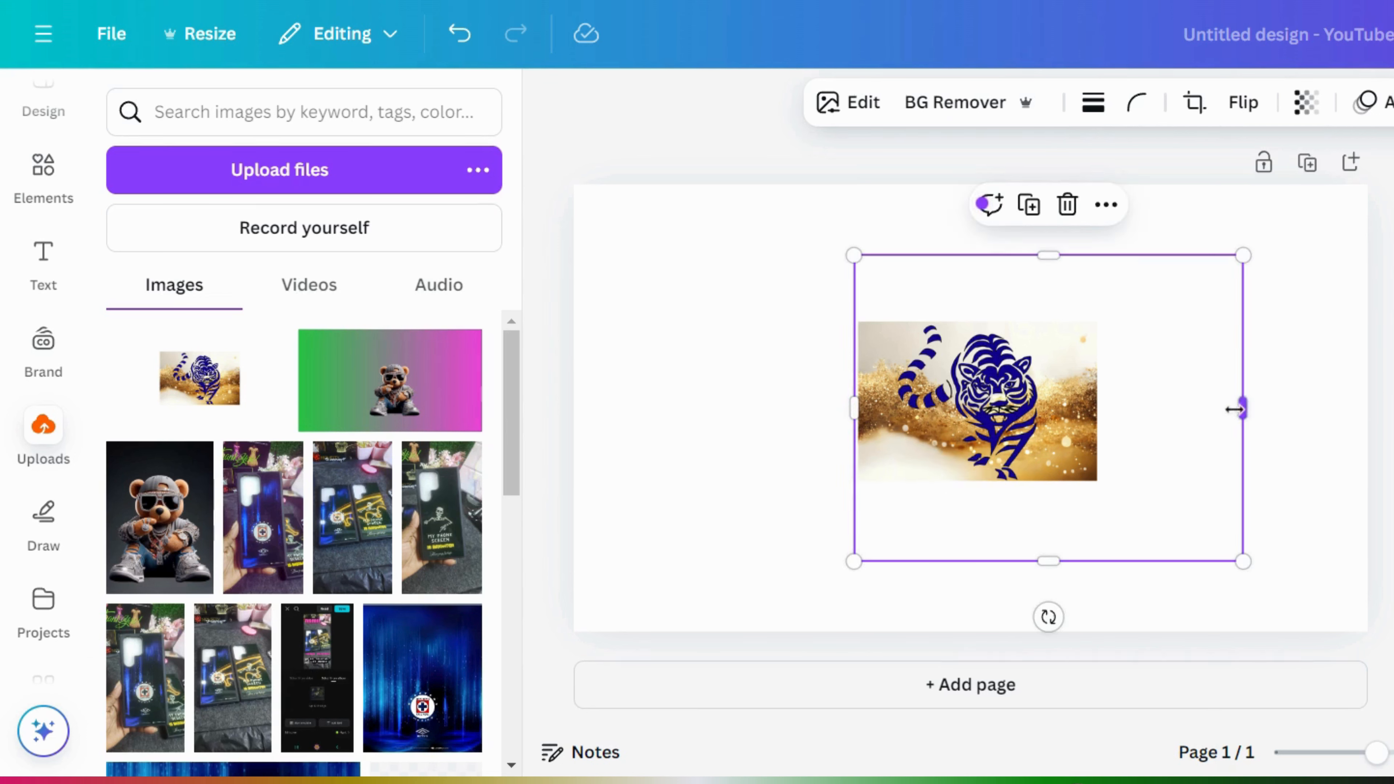
pyautogui.moveTo(1242, 401); pyautogui.dragTo(1106, 412)
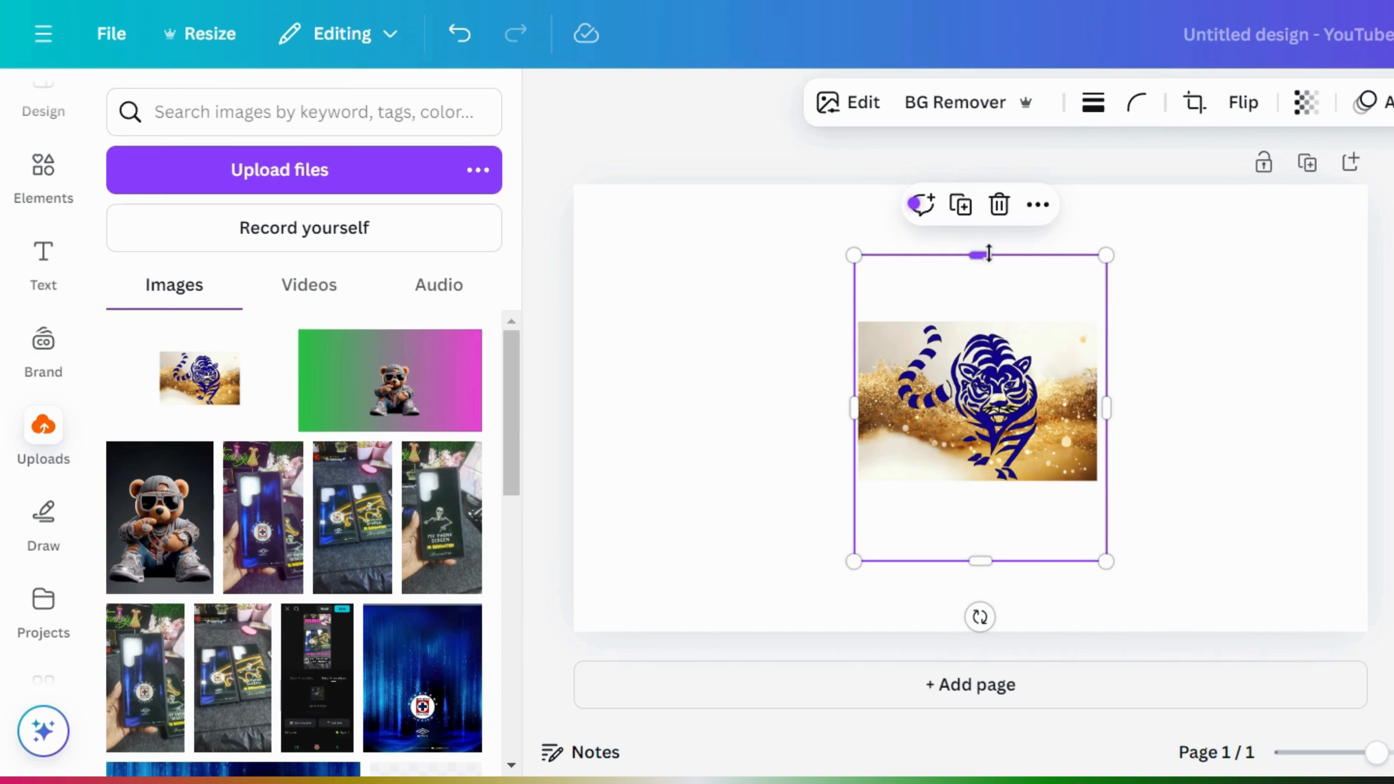
pyautogui.moveTo(989, 254); pyautogui.dragTo(982, 320)
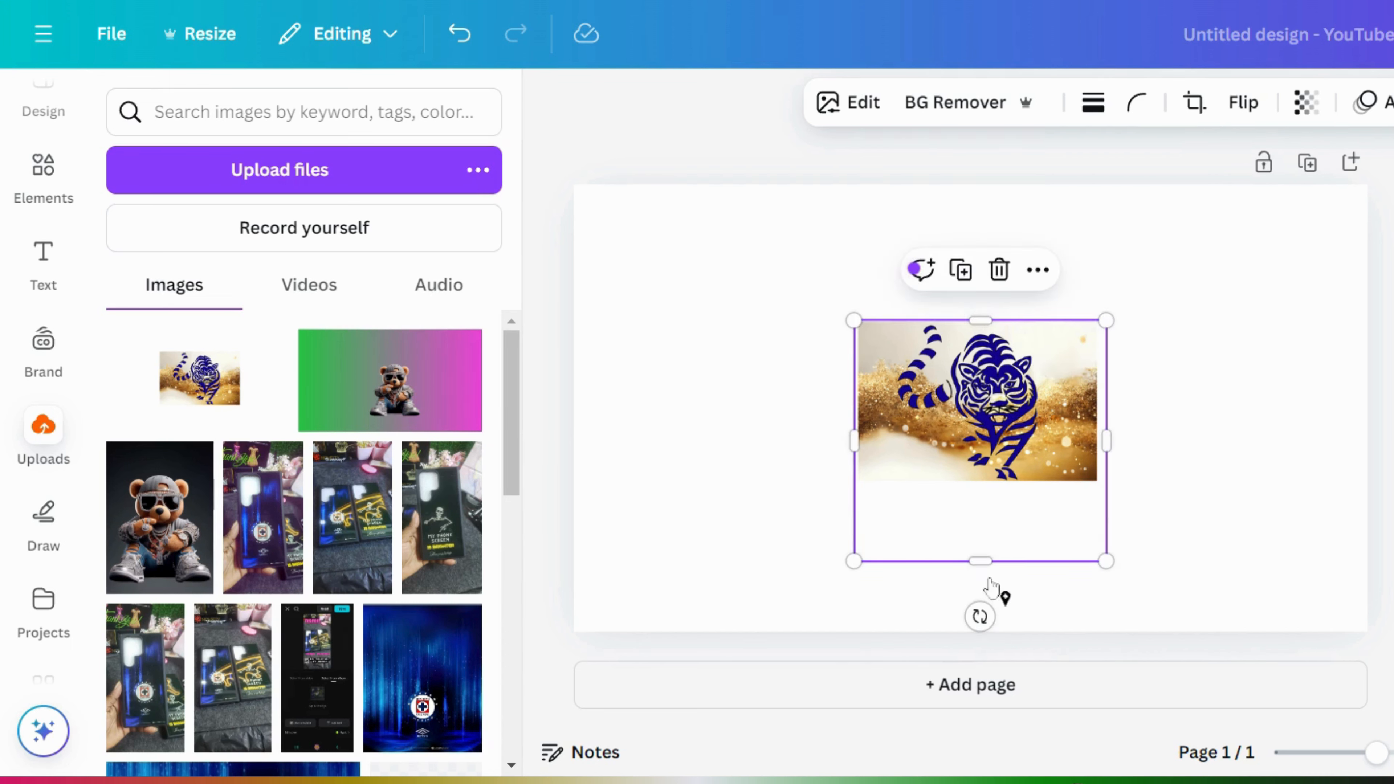
pyautogui.moveTo(988, 559); pyautogui.dragTo(997, 481)
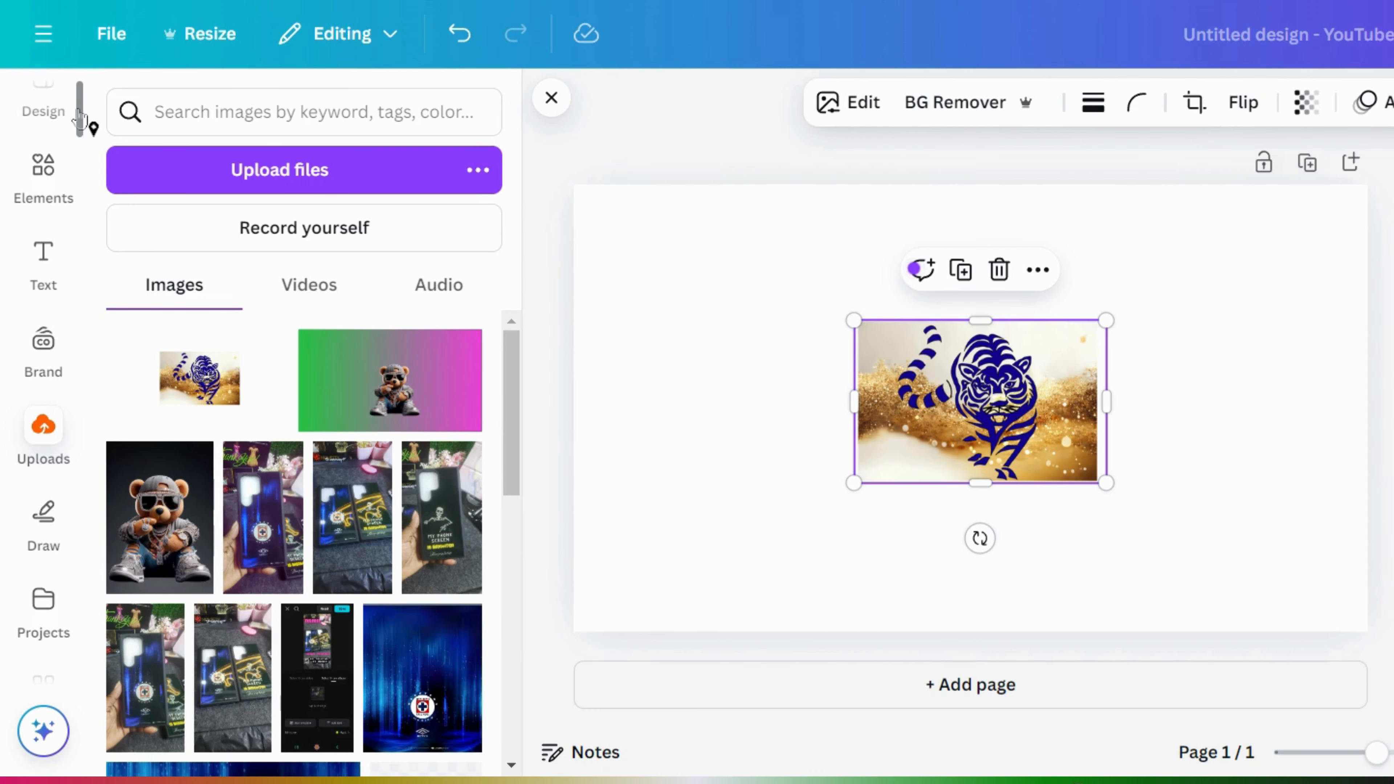
pyautogui.scroll(-3, 84, 165)
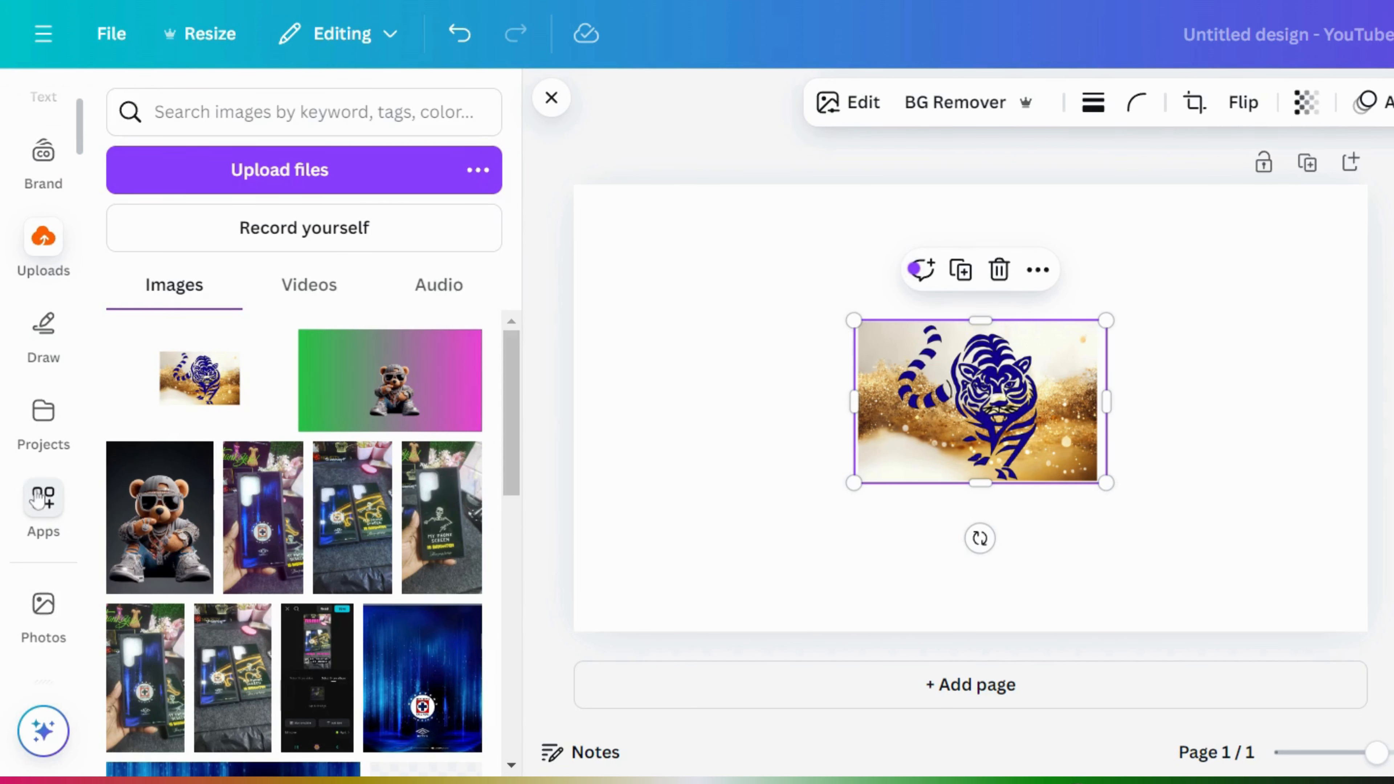
# - Open the FontFrame lettering app from Apps
pyautogui.click(37, 499)
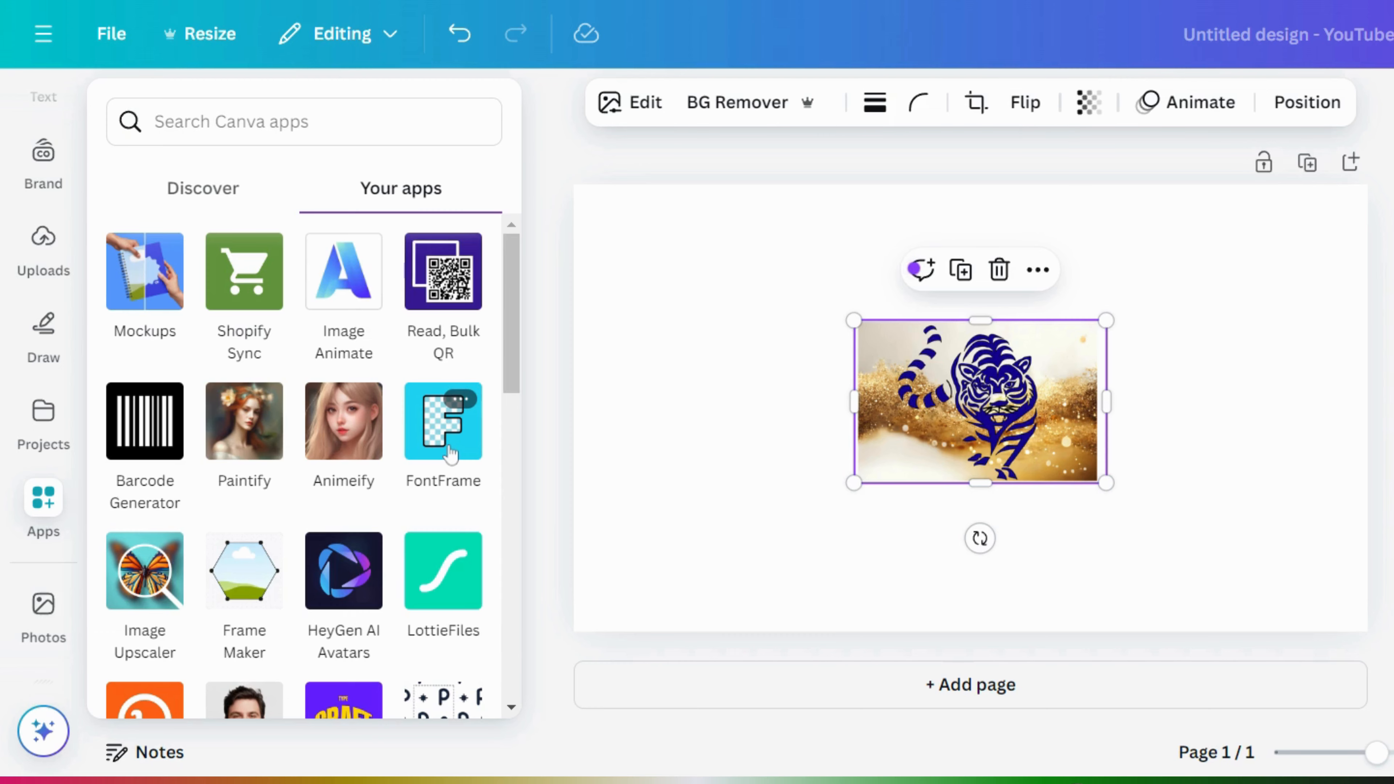
pyautogui.click(443, 434)
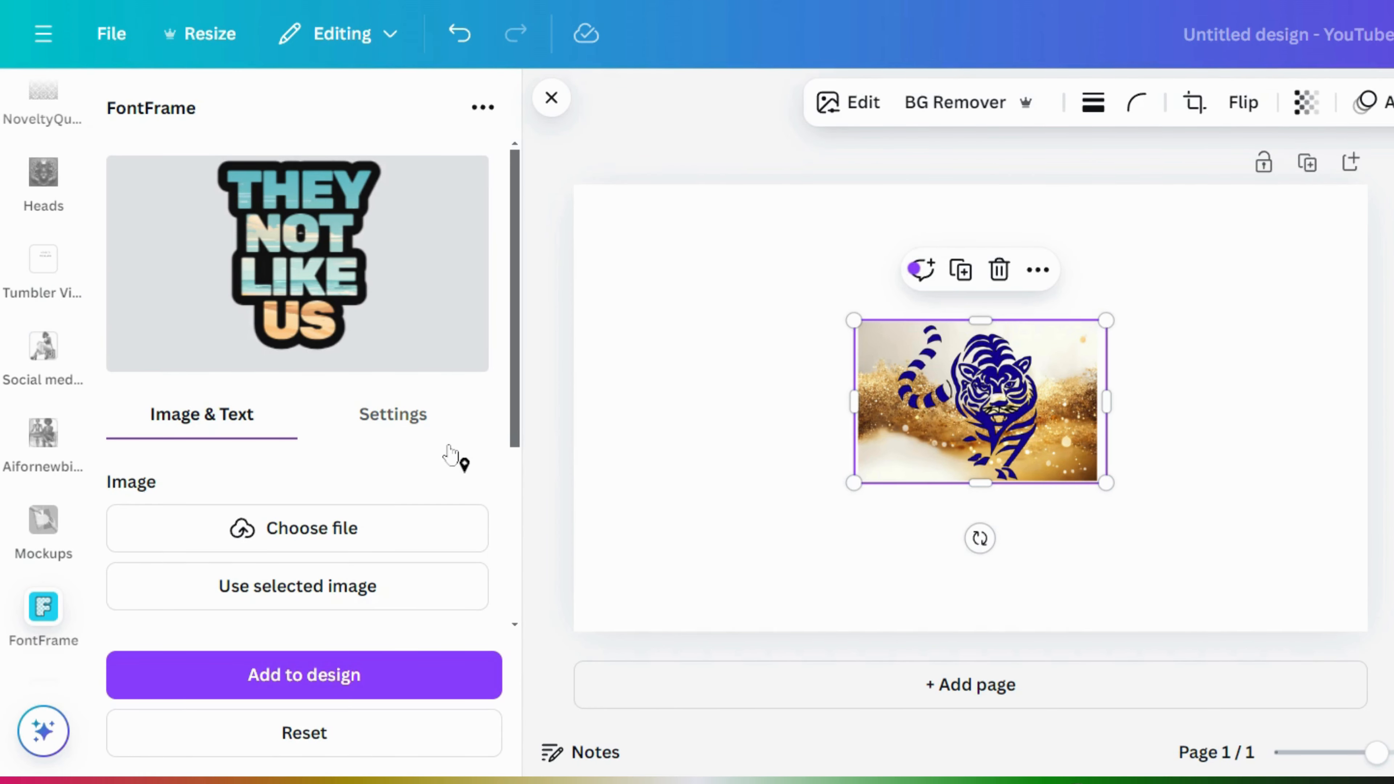
pyautogui.moveTo(518, 334); pyautogui.dragTo(507, 523)
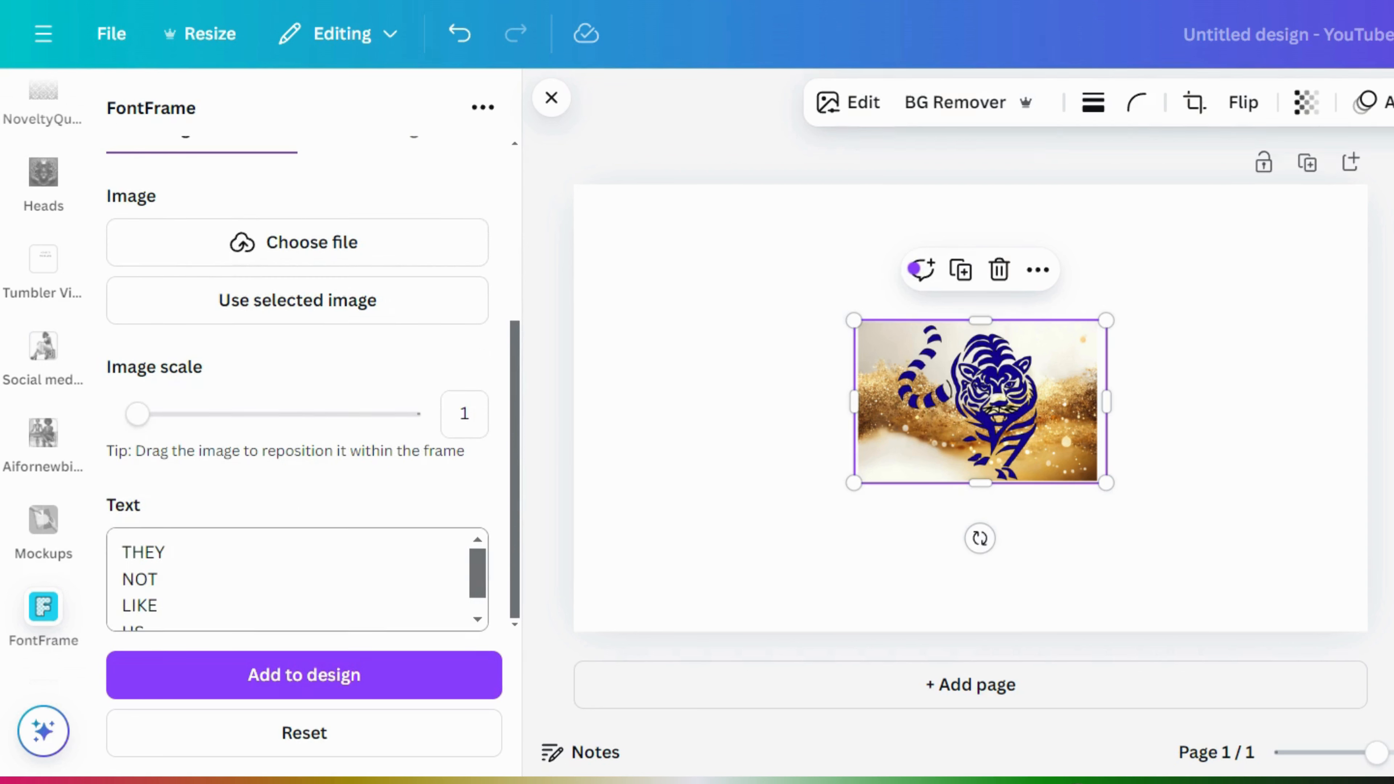
# - Retype the FontFrame lettering as 'THEY NOT LIKE US' and select the tiger image
pyautogui.moveTo(158, 606)
pyautogui.mouseDown()
pyautogui.moveTo(147, 580)
pyautogui.moveTo(158, 605)
pyautogui.mouseUp()
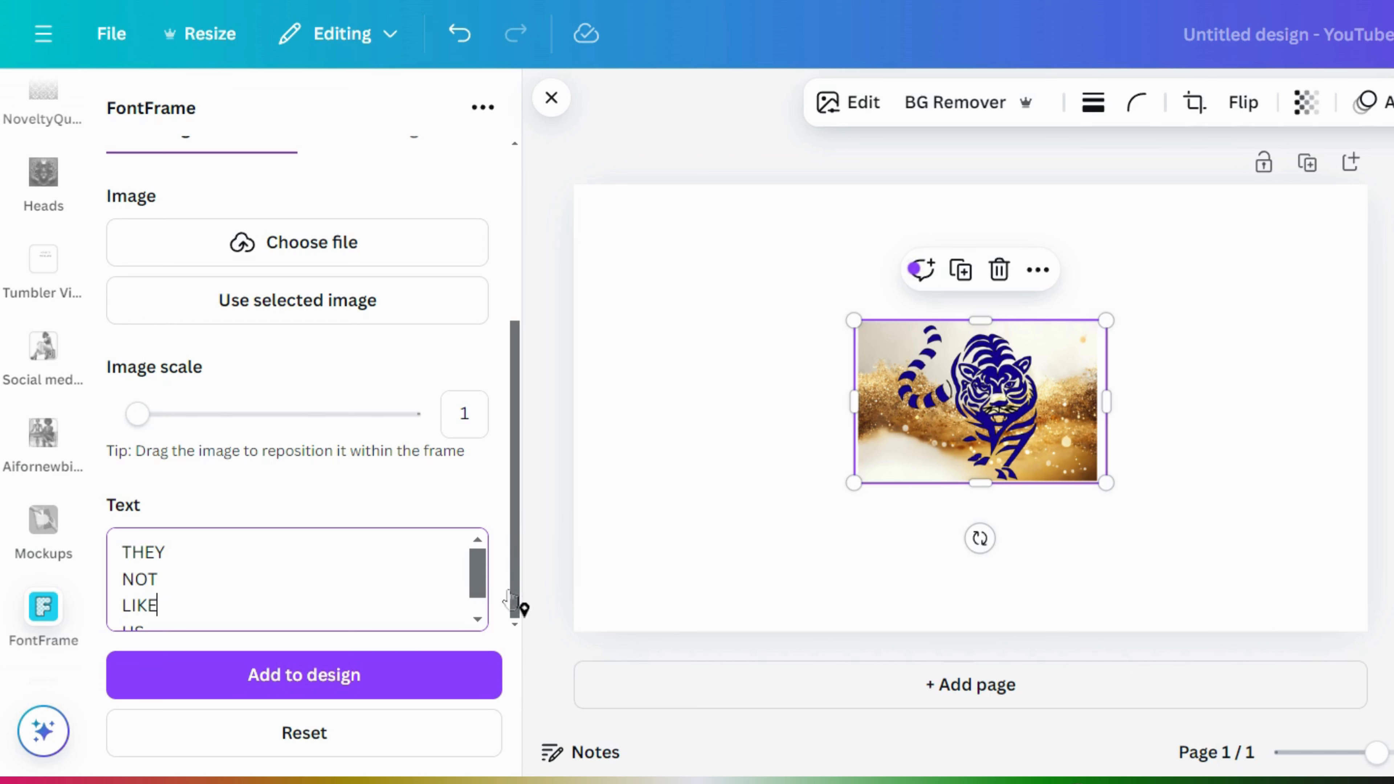
pyautogui.moveTo(519, 591); pyautogui.dragTo(511, 404)
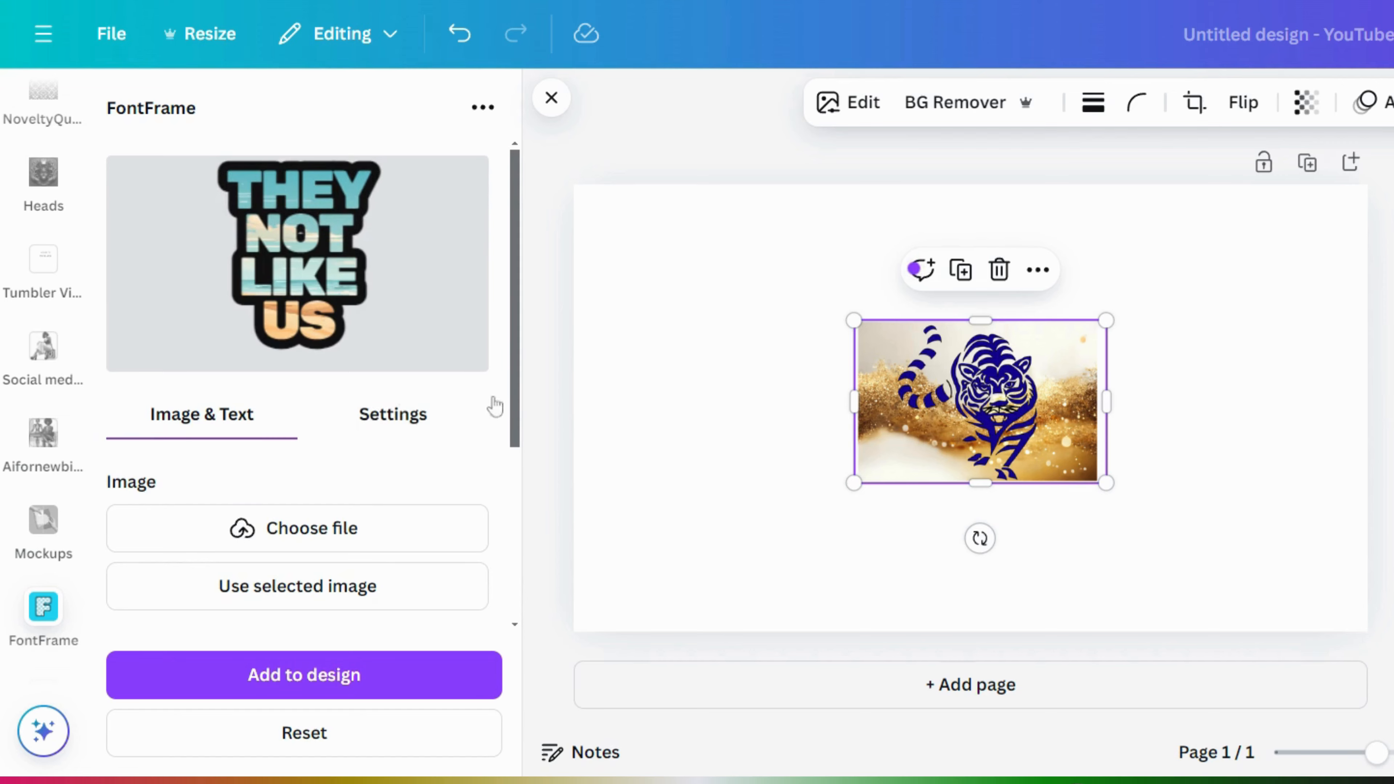
pyautogui.moveTo(524, 394); pyautogui.dragTo(474, 617)
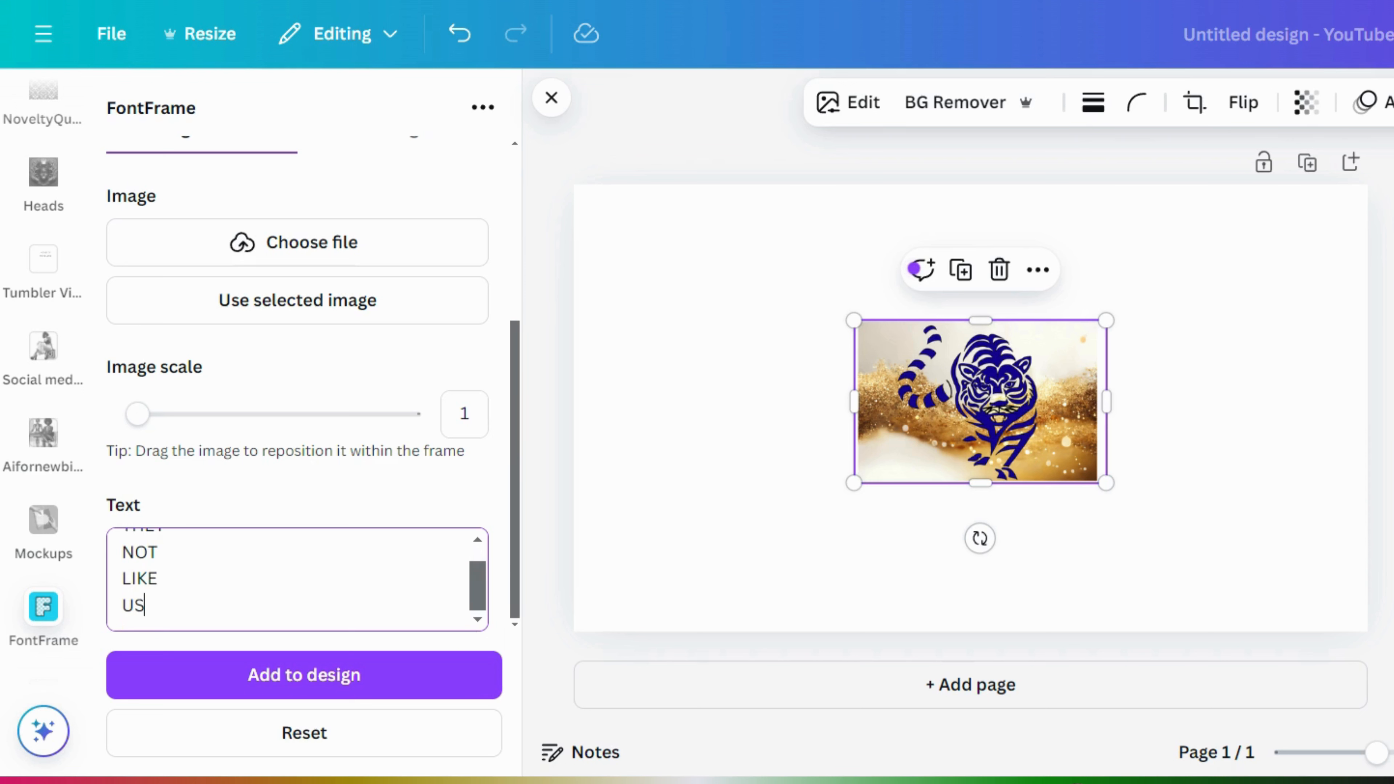
pyautogui.moveTo(144, 605); pyautogui.dragTo(96, 524)
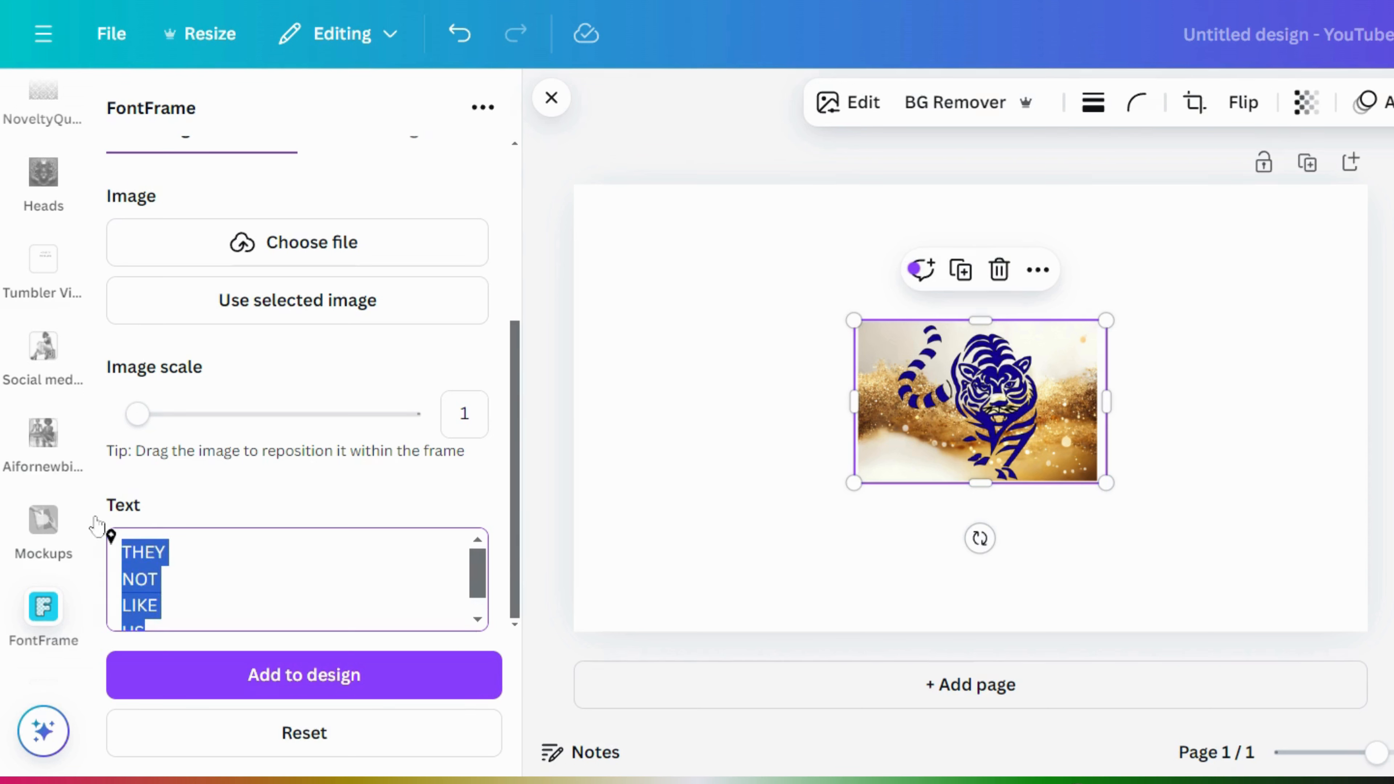
pyautogui.write('T')
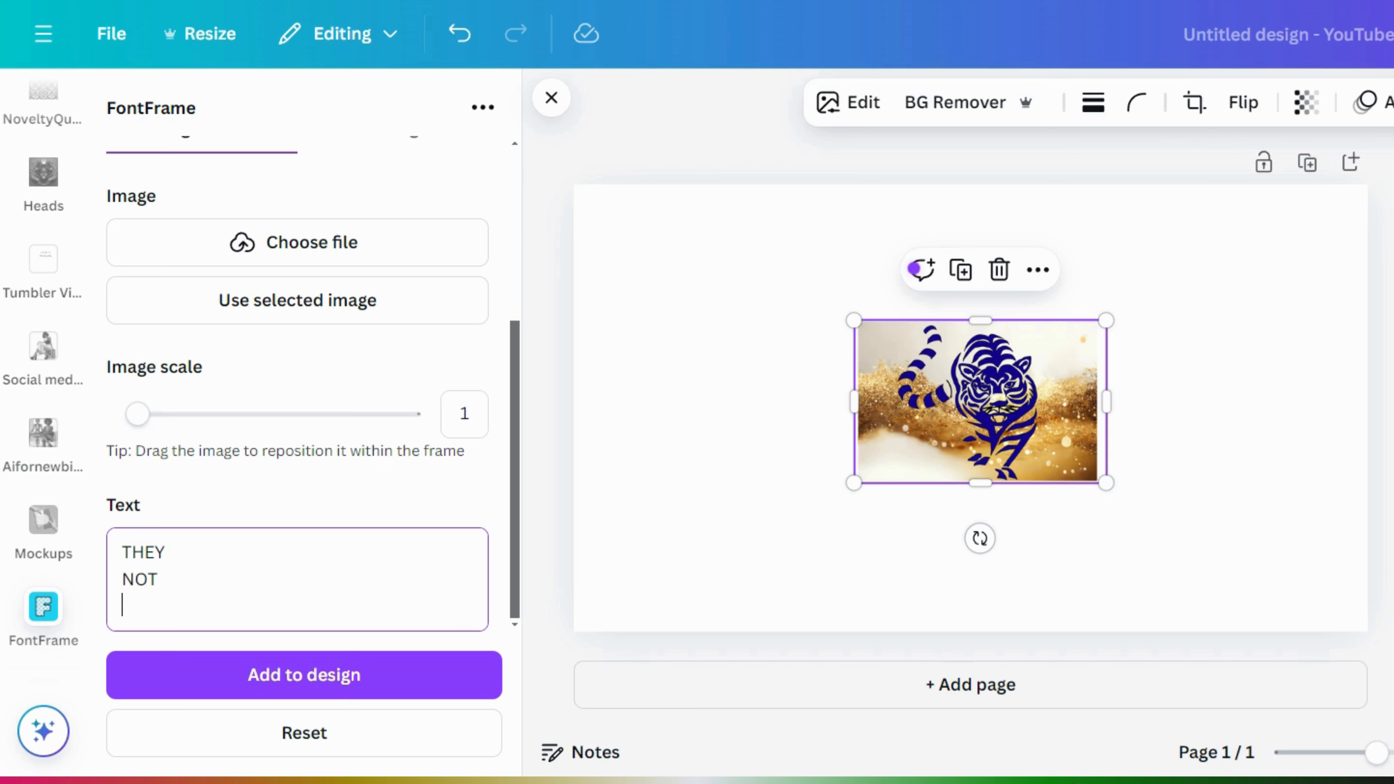
pyautogui.write('HEY NOT LIKE')
pyautogui.press('Return')
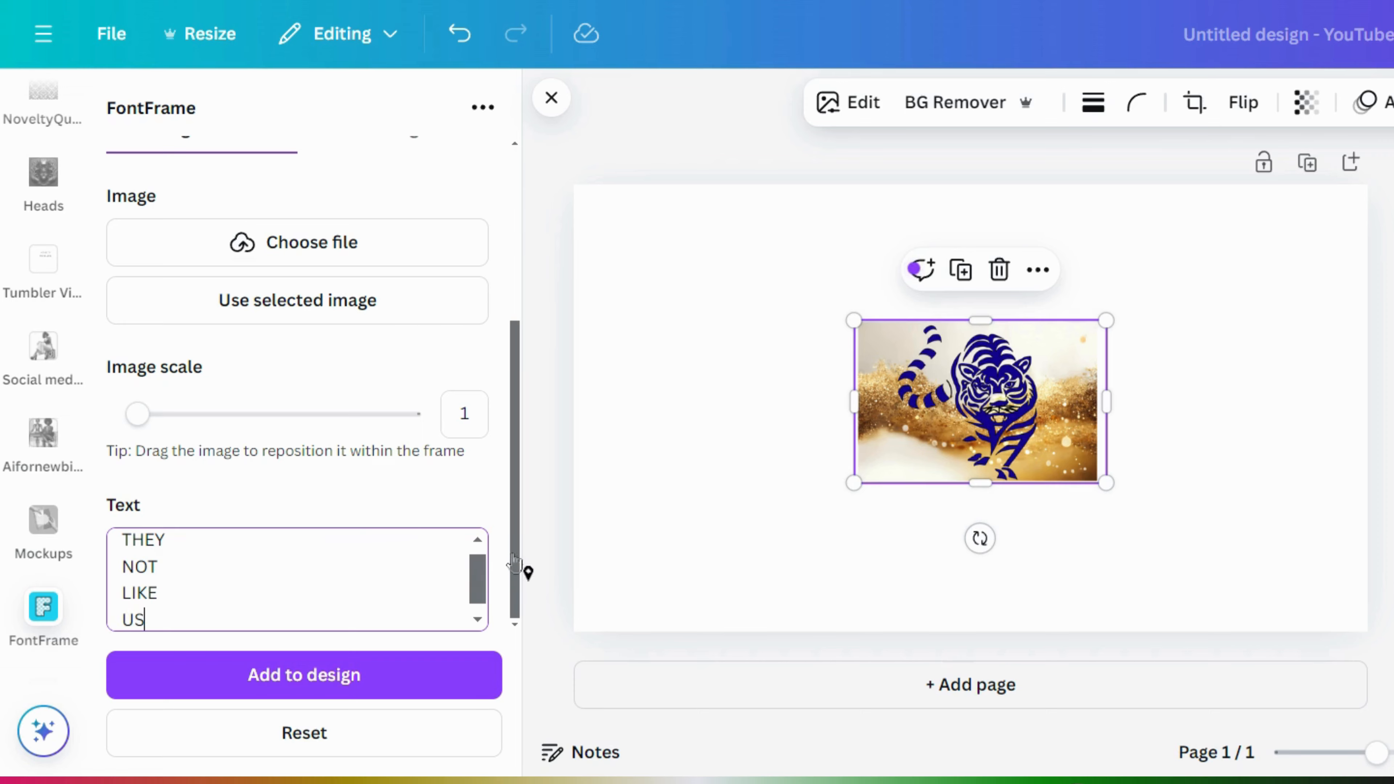
pyautogui.moveTo(521, 561); pyautogui.dragTo(515, 401)
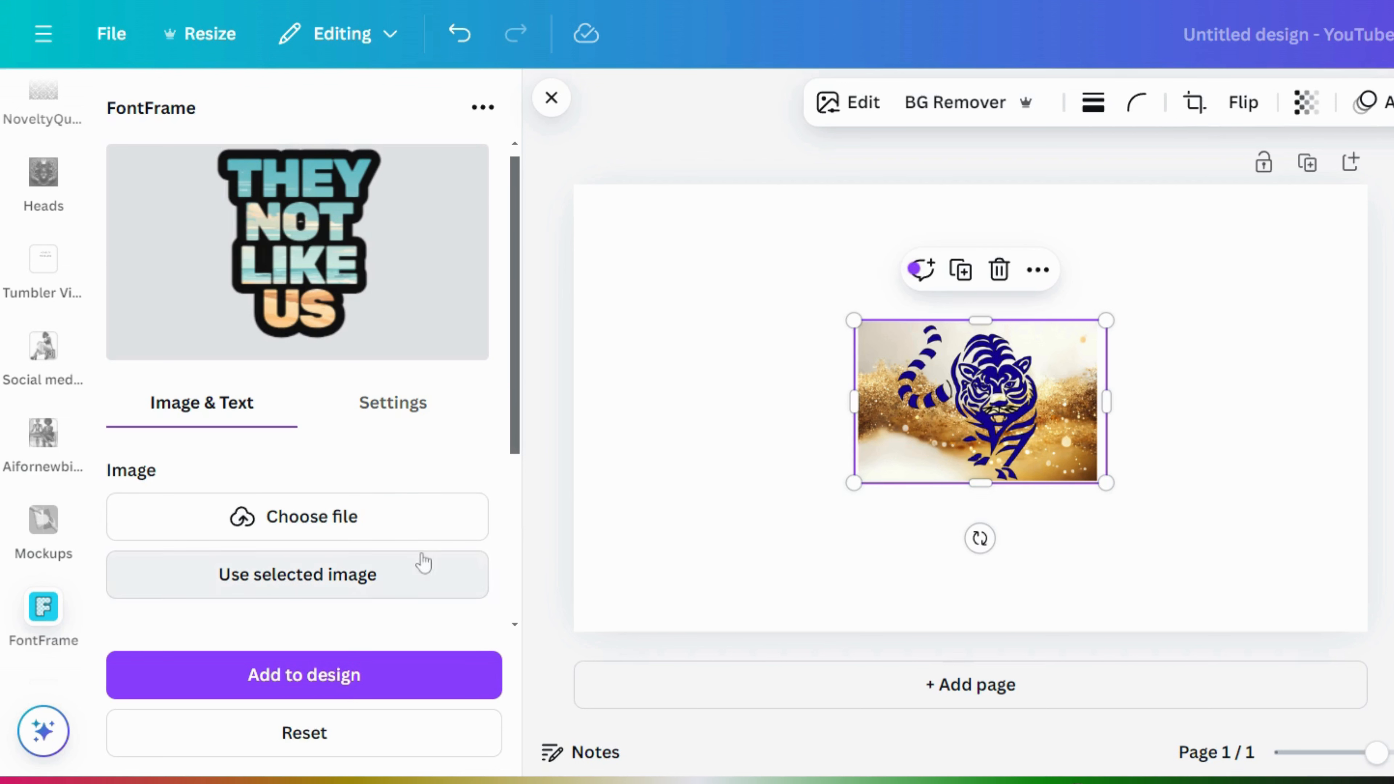
pyautogui.click(681, 437)
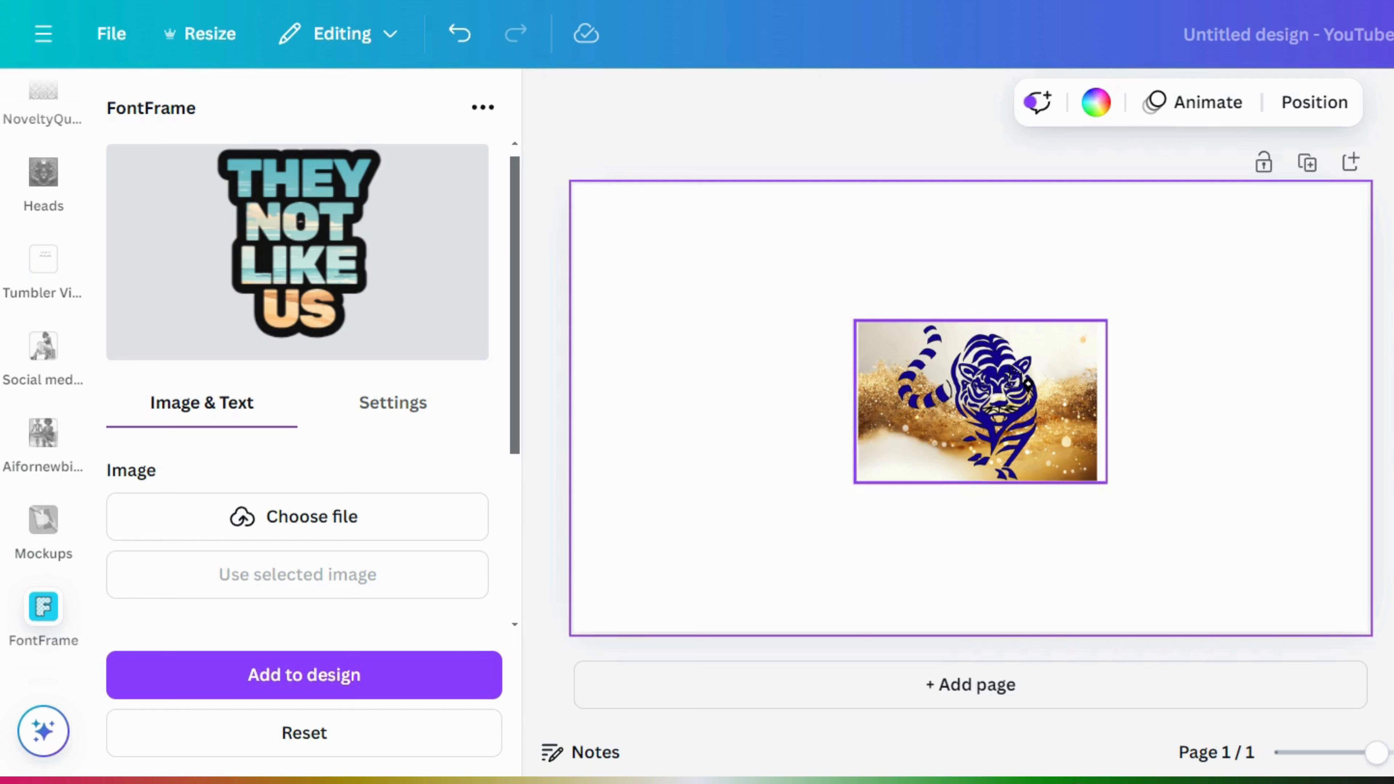
pyautogui.click(1027, 387)
# - Fill the lettering with the selected tiger image and enlarge it inside the letters
pyautogui.click(315, 583)
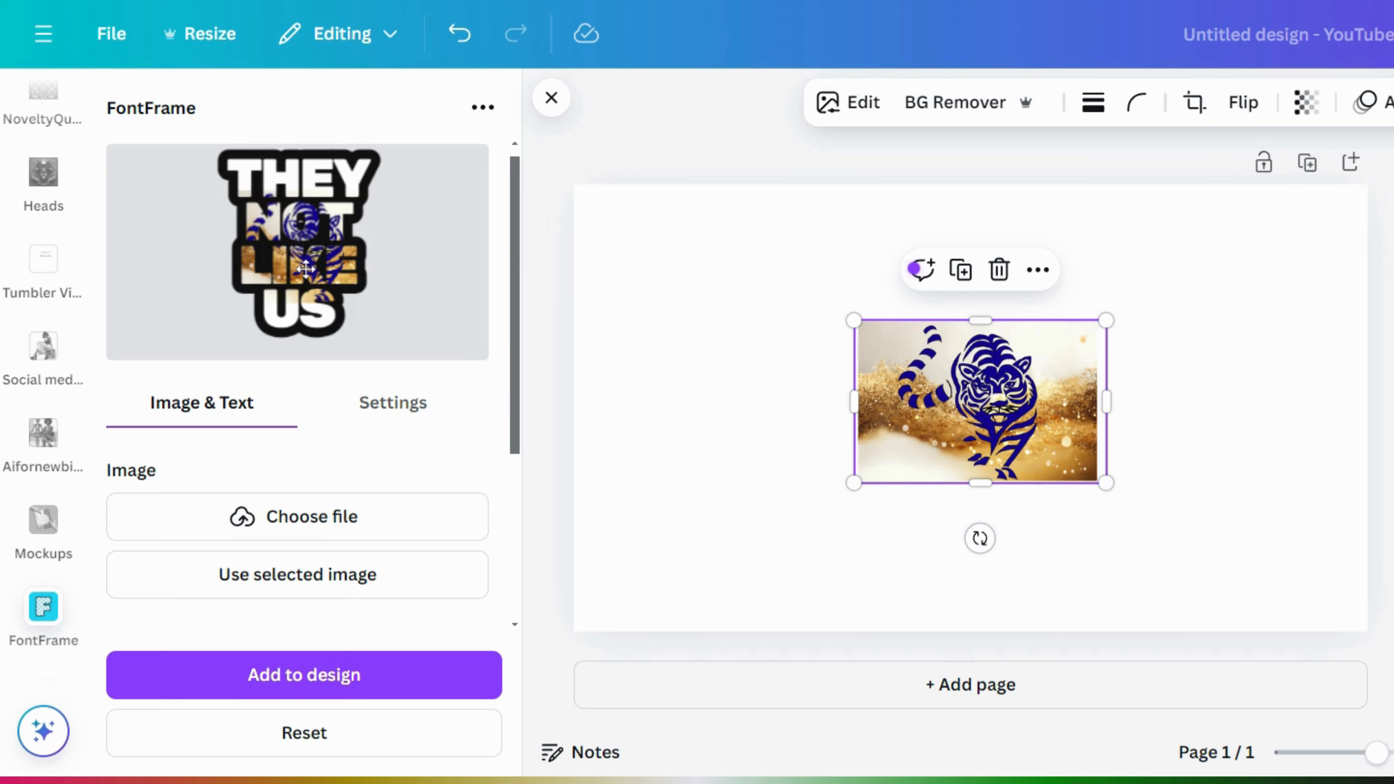
pyautogui.moveTo(305, 269); pyautogui.dragTo(260, 298)
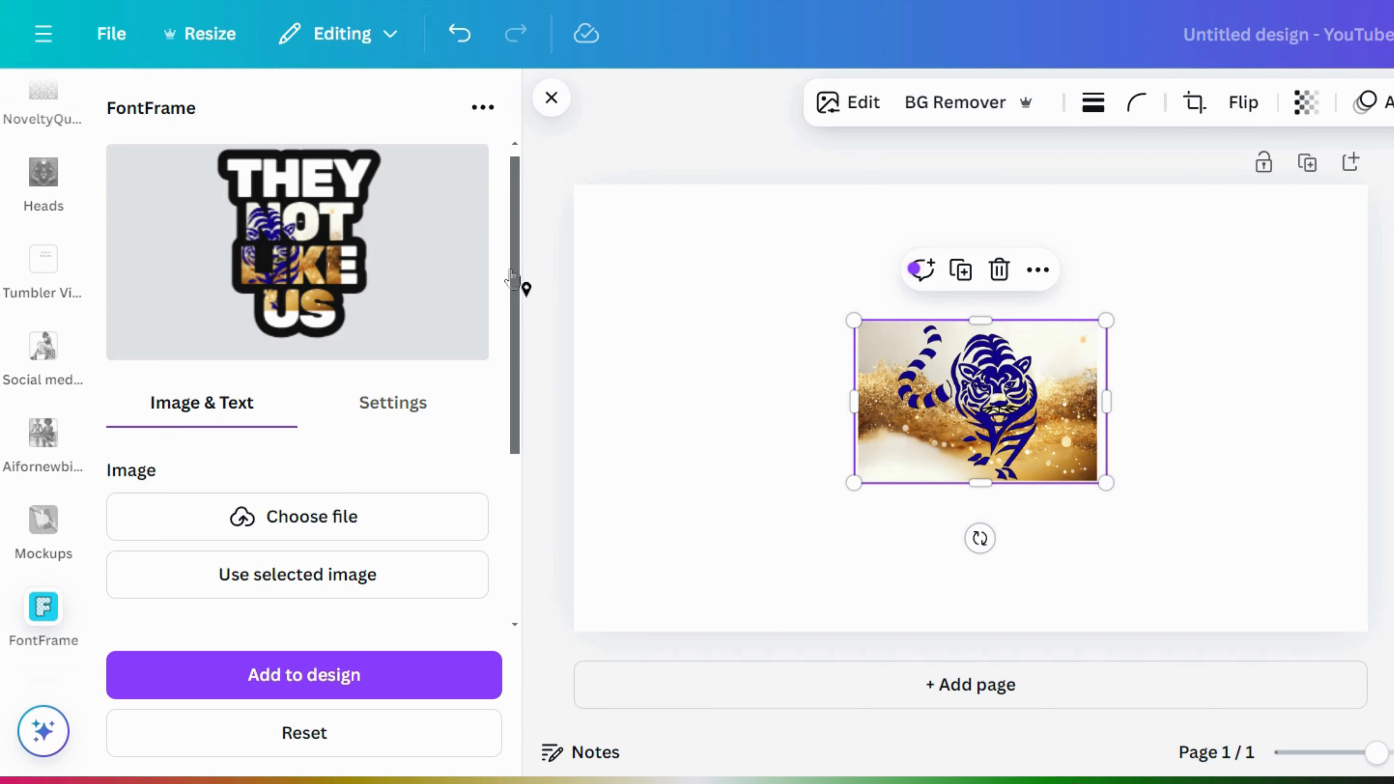
pyautogui.moveTo(516, 297); pyautogui.dragTo(513, 609)
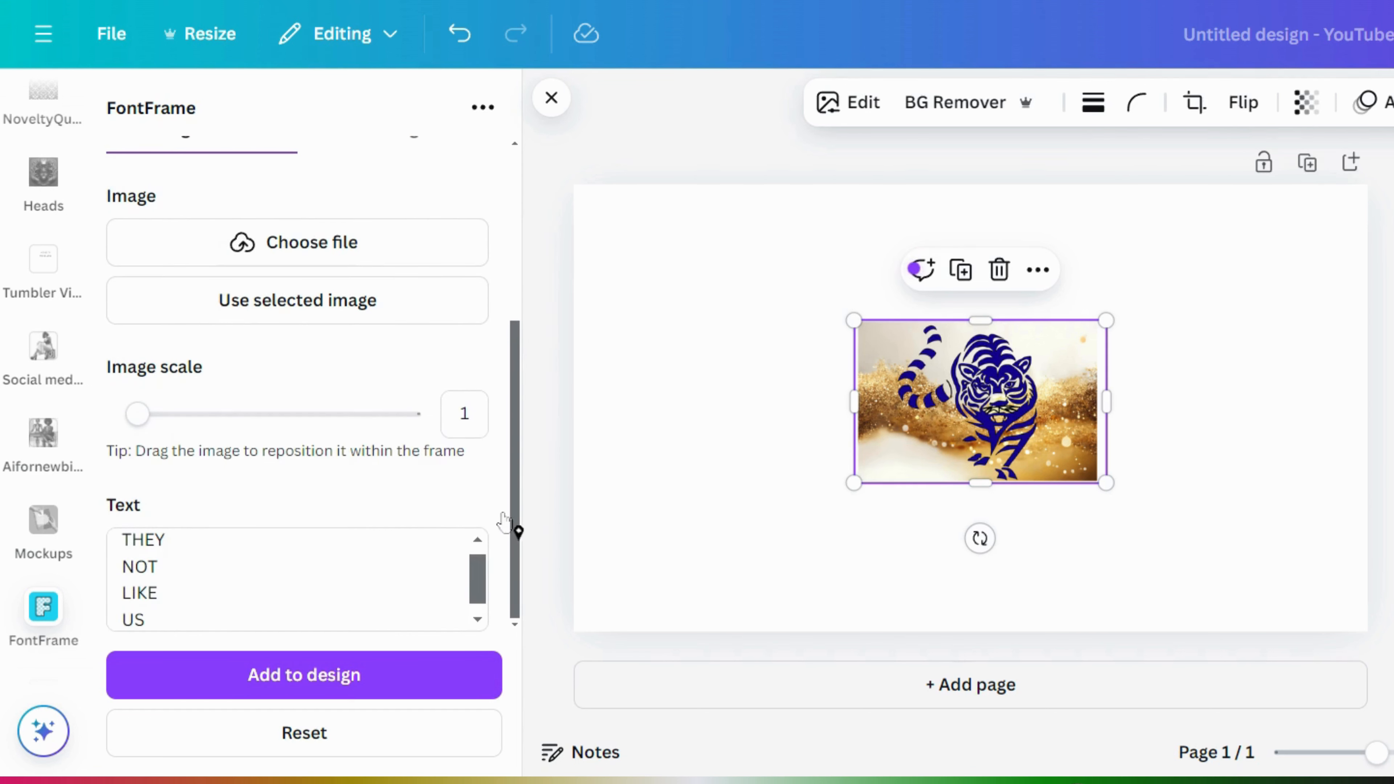
pyautogui.moveTo(507, 476); pyautogui.dragTo(513, 367)
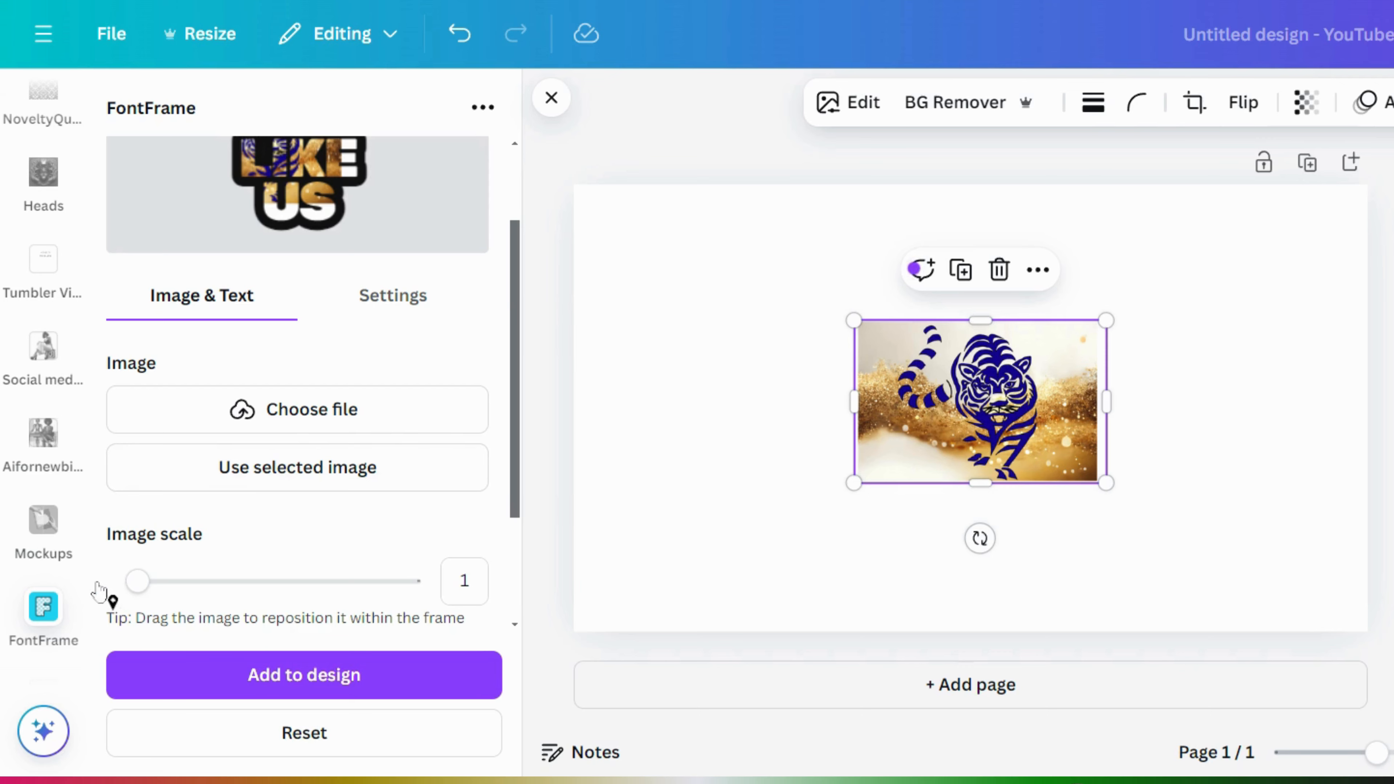
pyautogui.moveTo(137, 584); pyautogui.dragTo(166, 586)
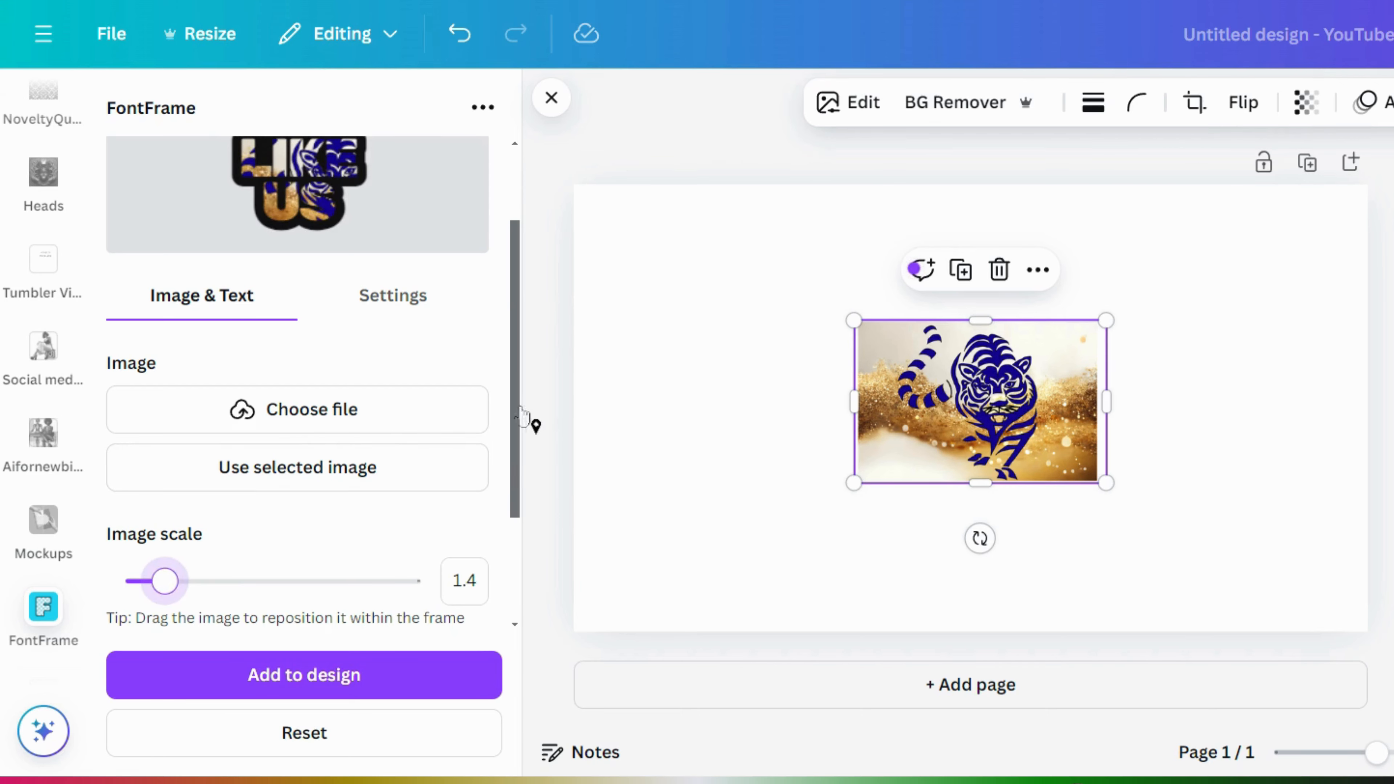
pyautogui.scroll(3, 516, 416)
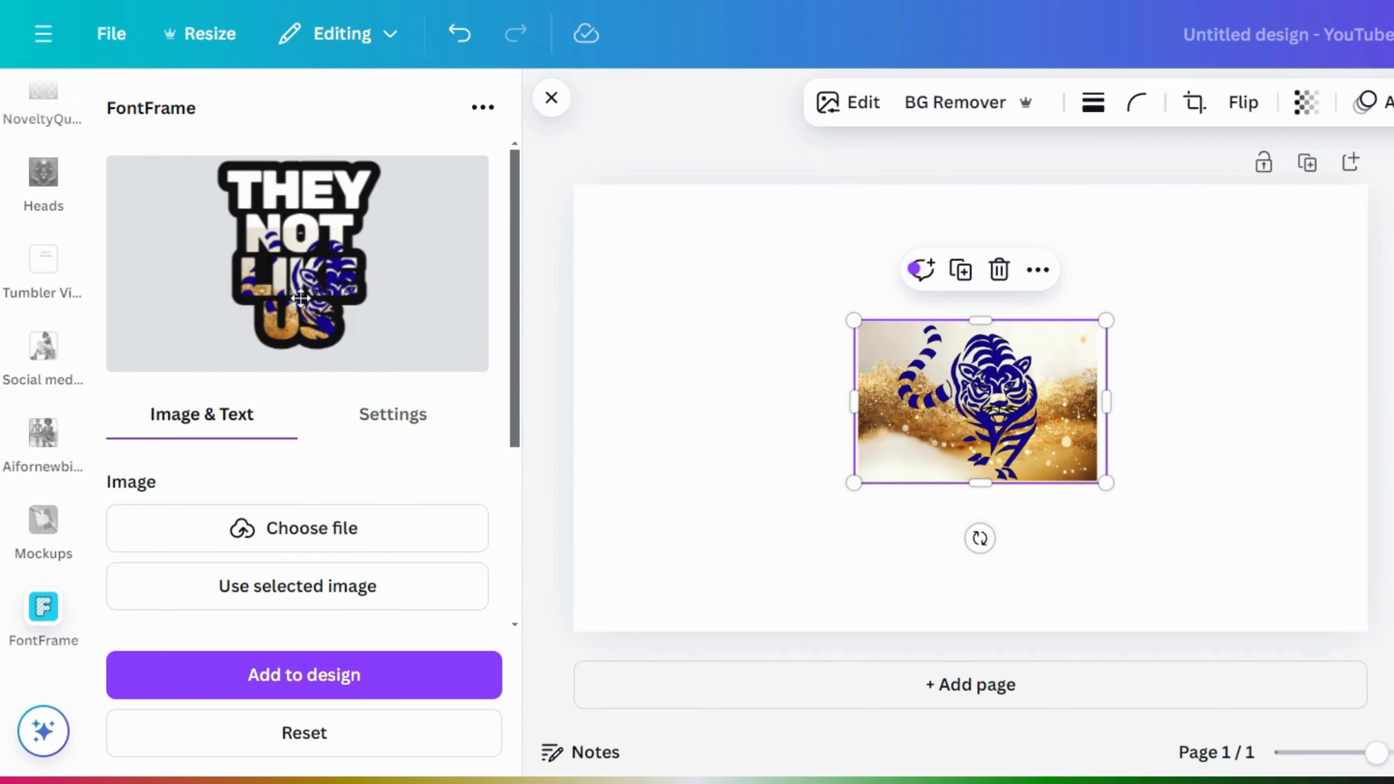
# - Scale the tiger image to about 2.3 with its head at the top, then add the lettering
pyautogui.moveTo(296, 298); pyautogui.dragTo(262, 260)
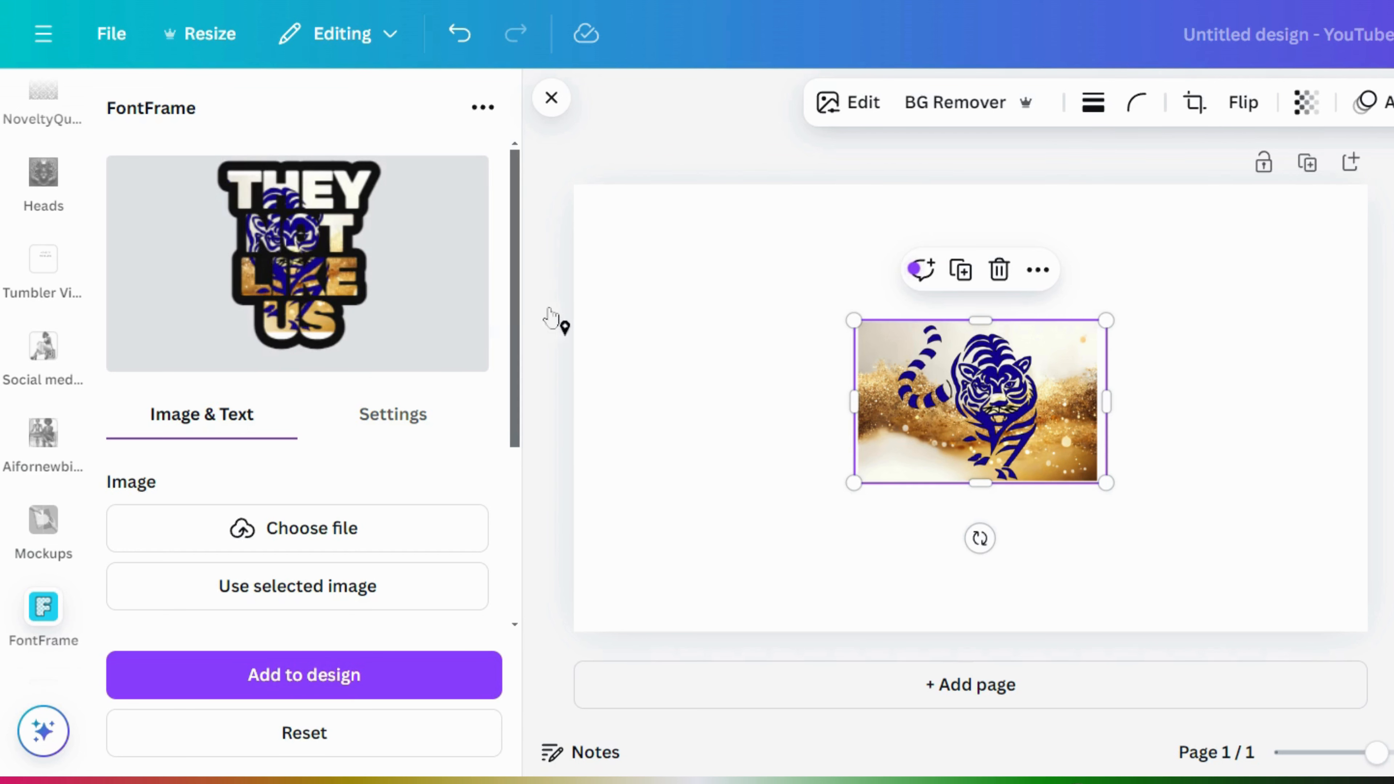
pyautogui.moveTo(515, 319); pyautogui.dragTo(529, 406)
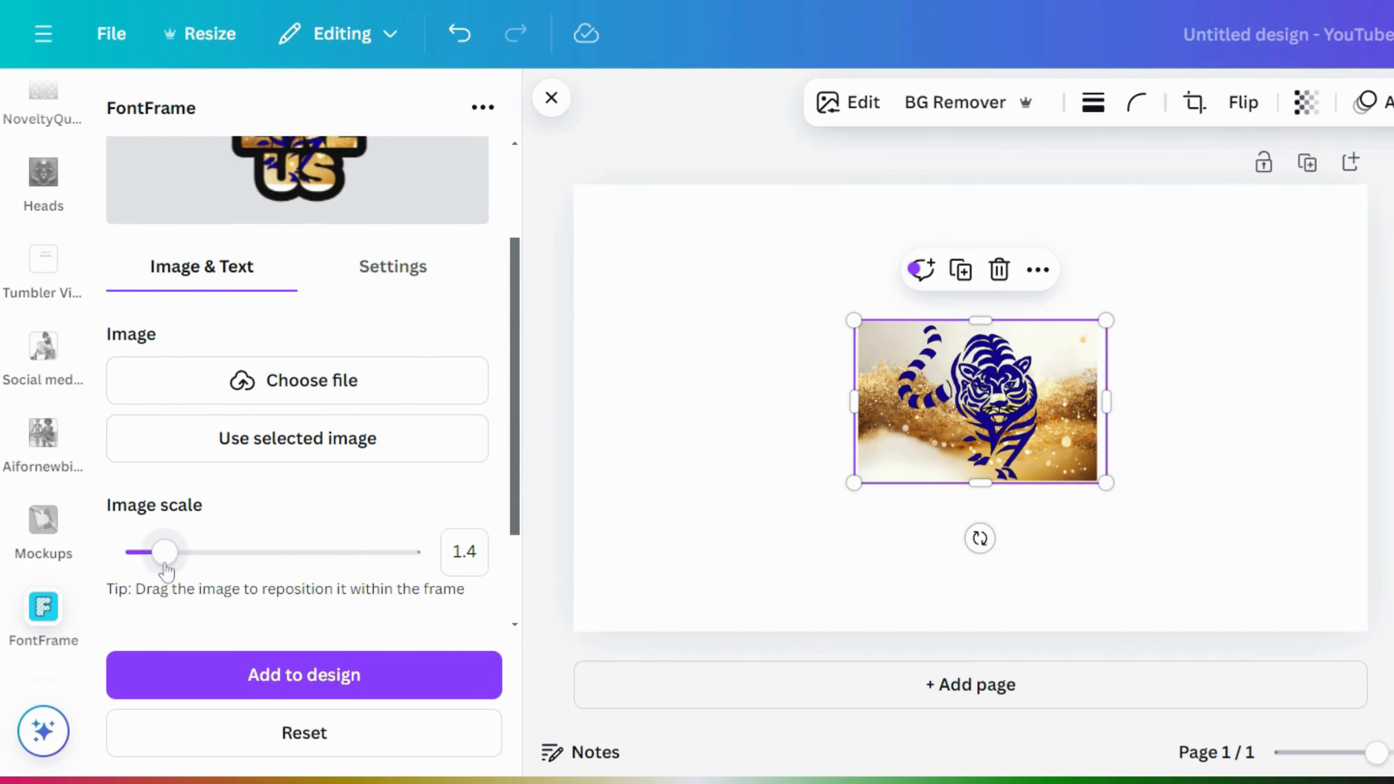
pyautogui.moveTo(164, 566); pyautogui.dragTo(227, 578)
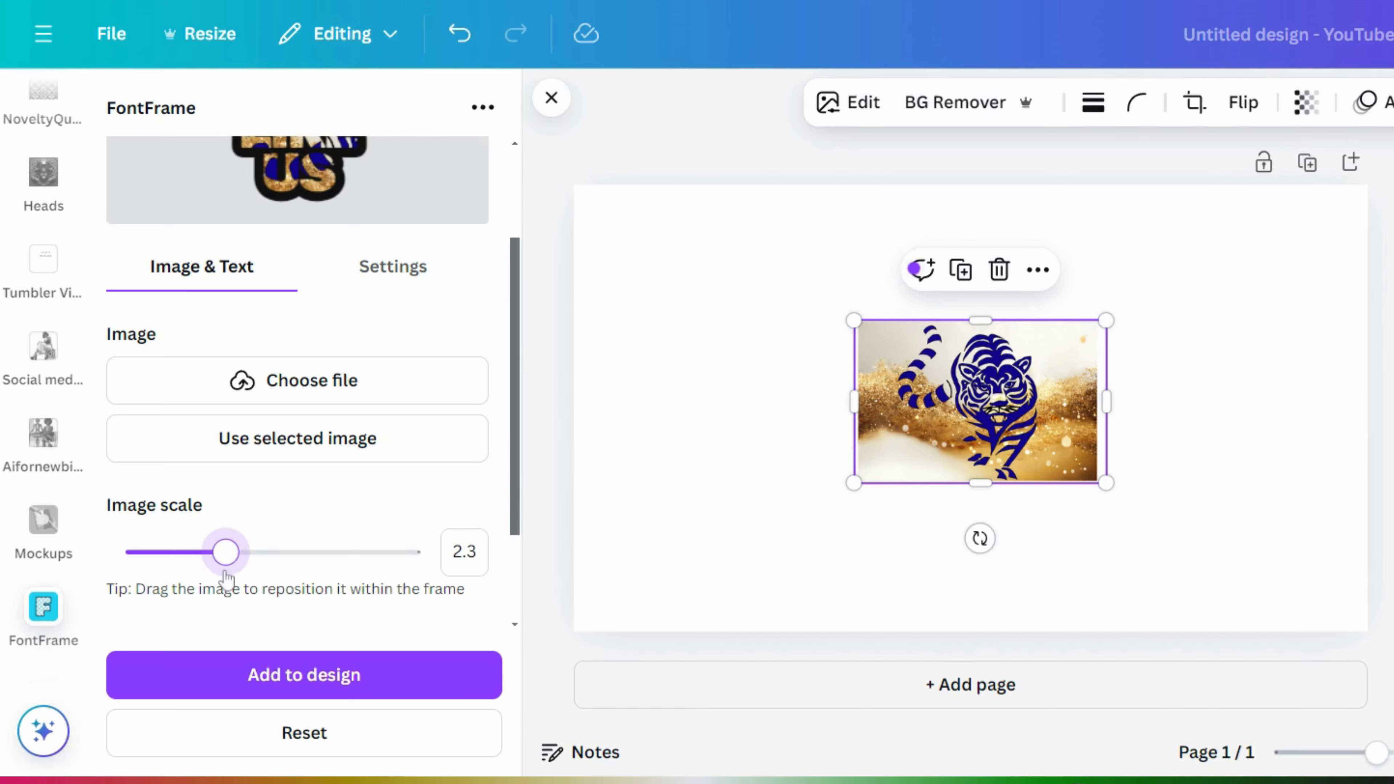
pyautogui.moveTo(519, 426); pyautogui.dragTo(529, 287)
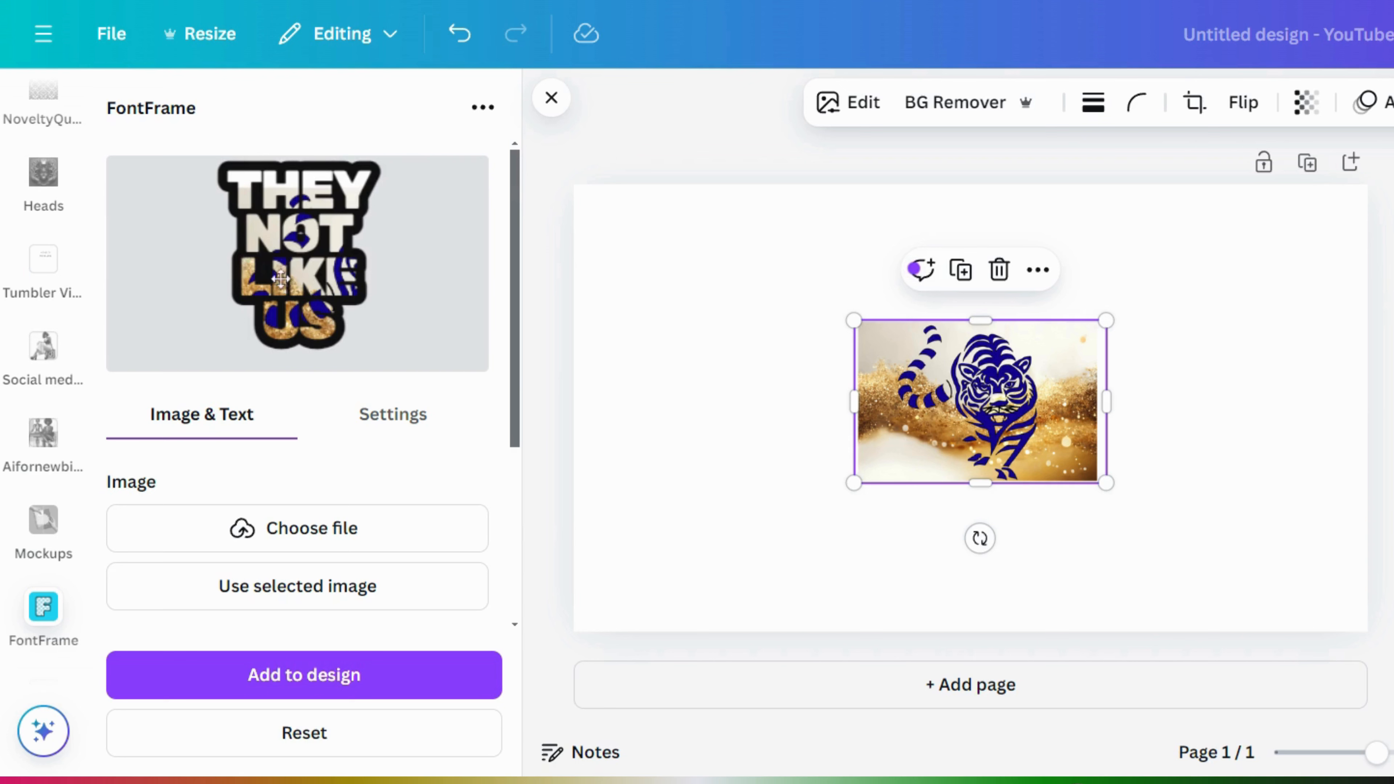
pyautogui.moveTo(281, 279); pyautogui.dragTo(212, 255)
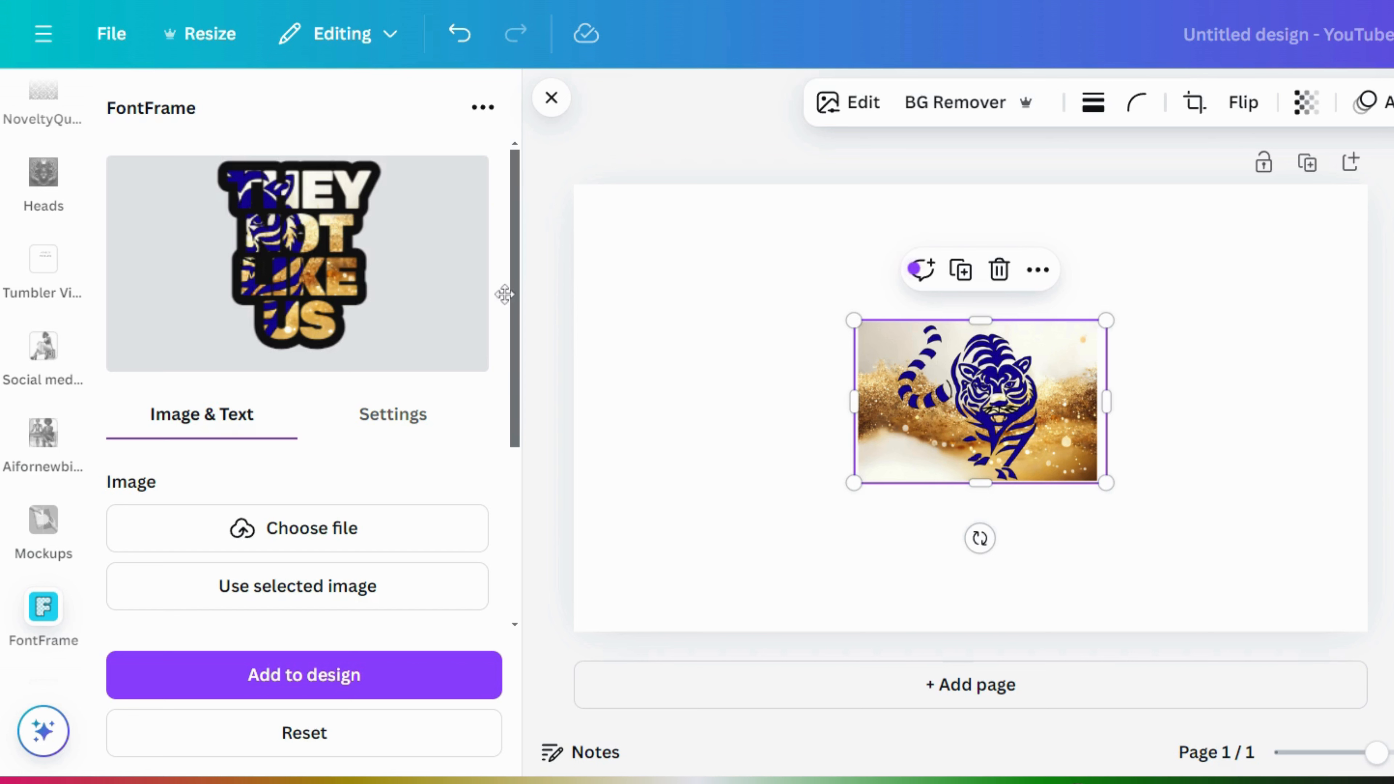
pyautogui.click(413, 678)
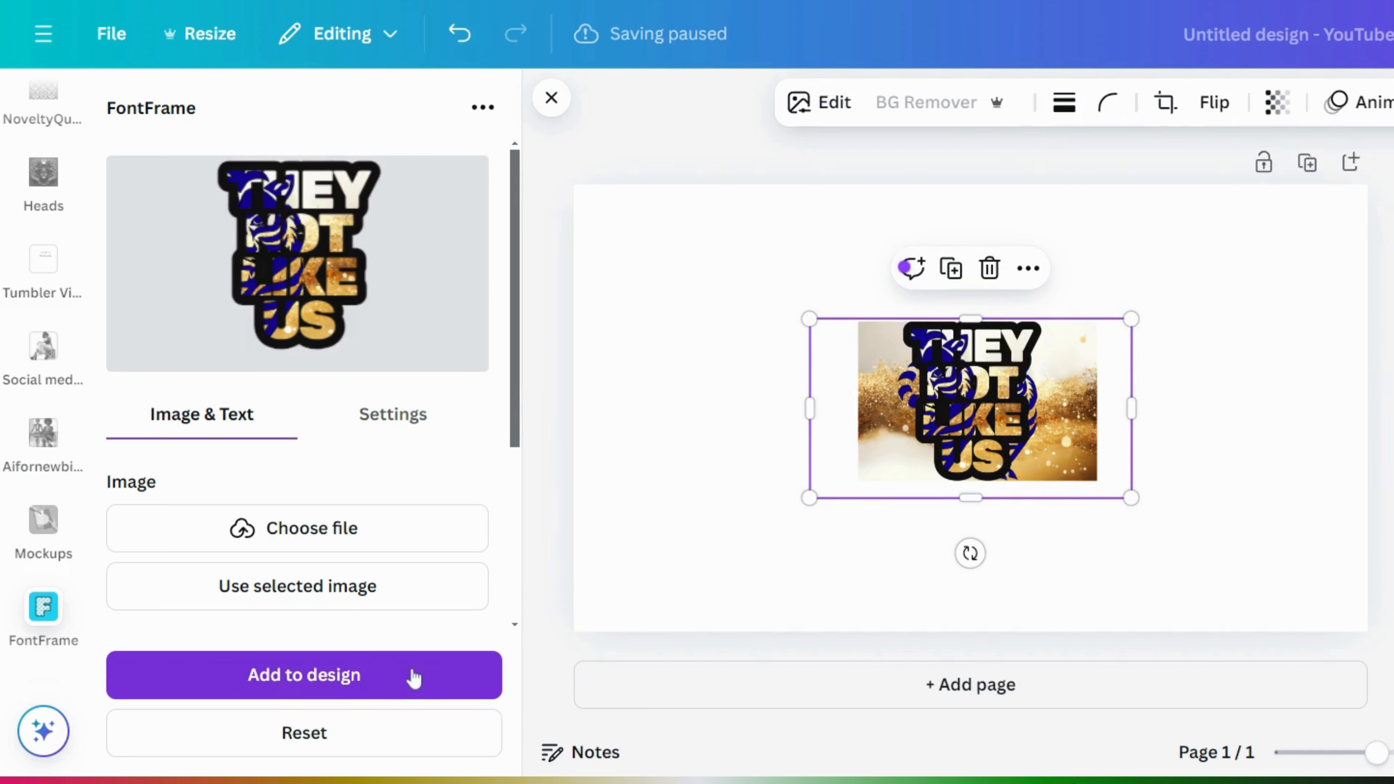
# - Reduce the FontFrame outline thickness to 13 in Settings
pyautogui.click(426, 420)
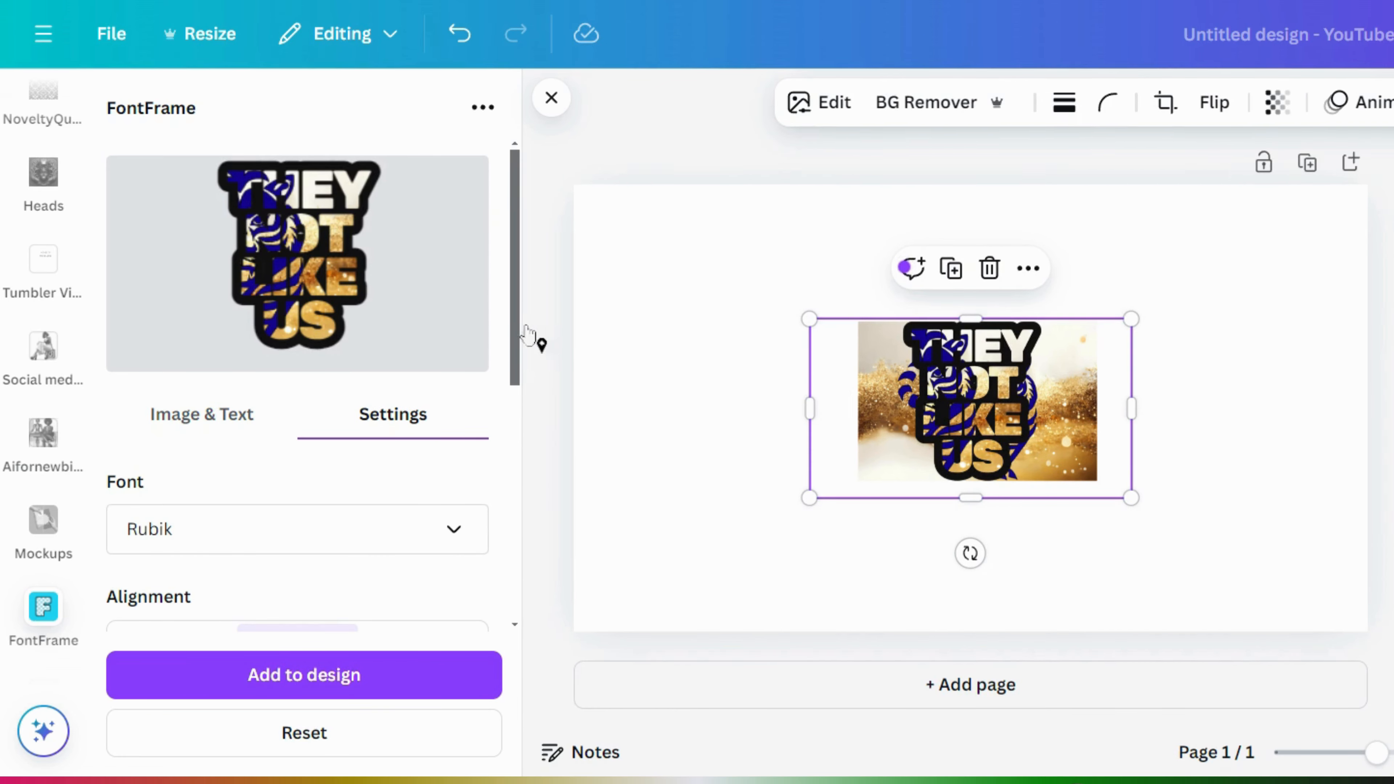
pyautogui.moveTo(520, 329); pyautogui.dragTo(515, 553)
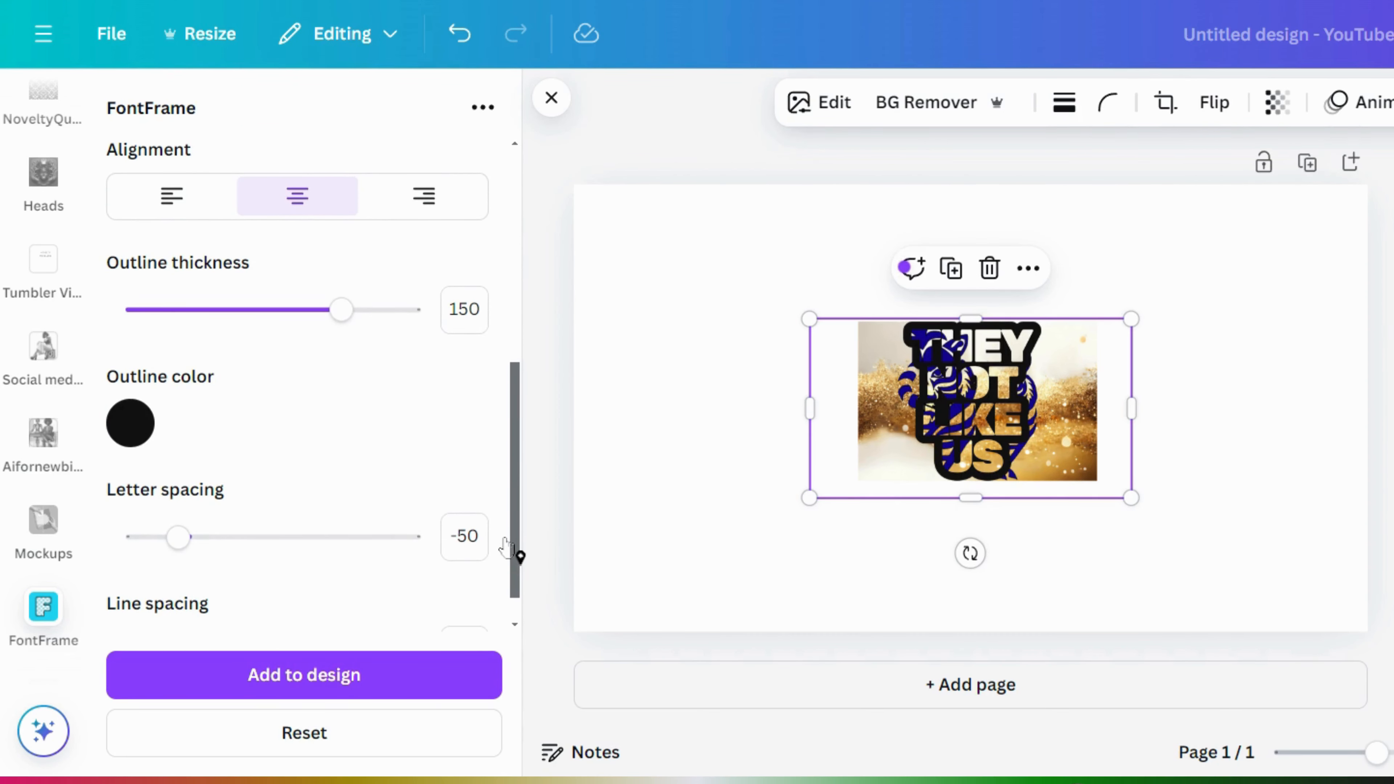
pyautogui.moveTo(348, 311); pyautogui.dragTo(155, 311)
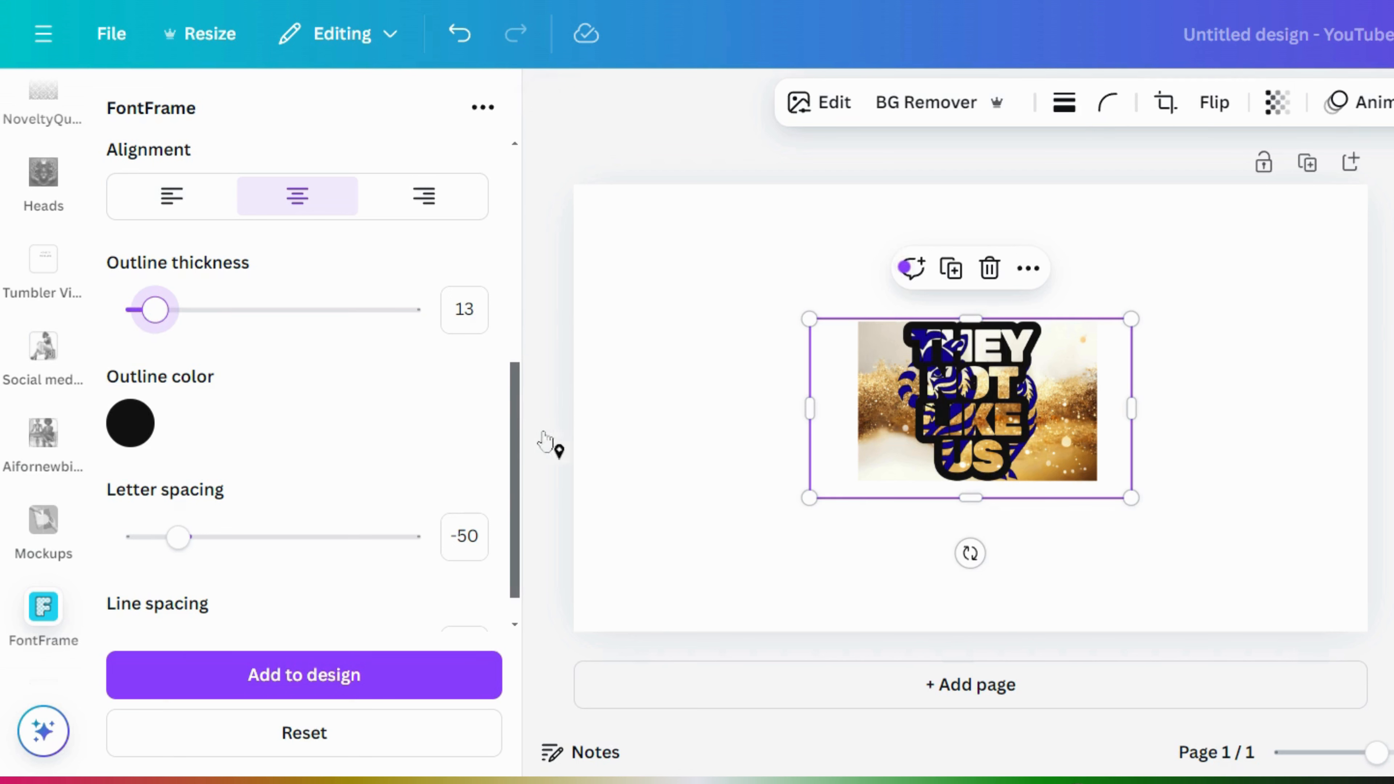
pyautogui.moveTo(513, 441); pyautogui.dragTo(511, 235)
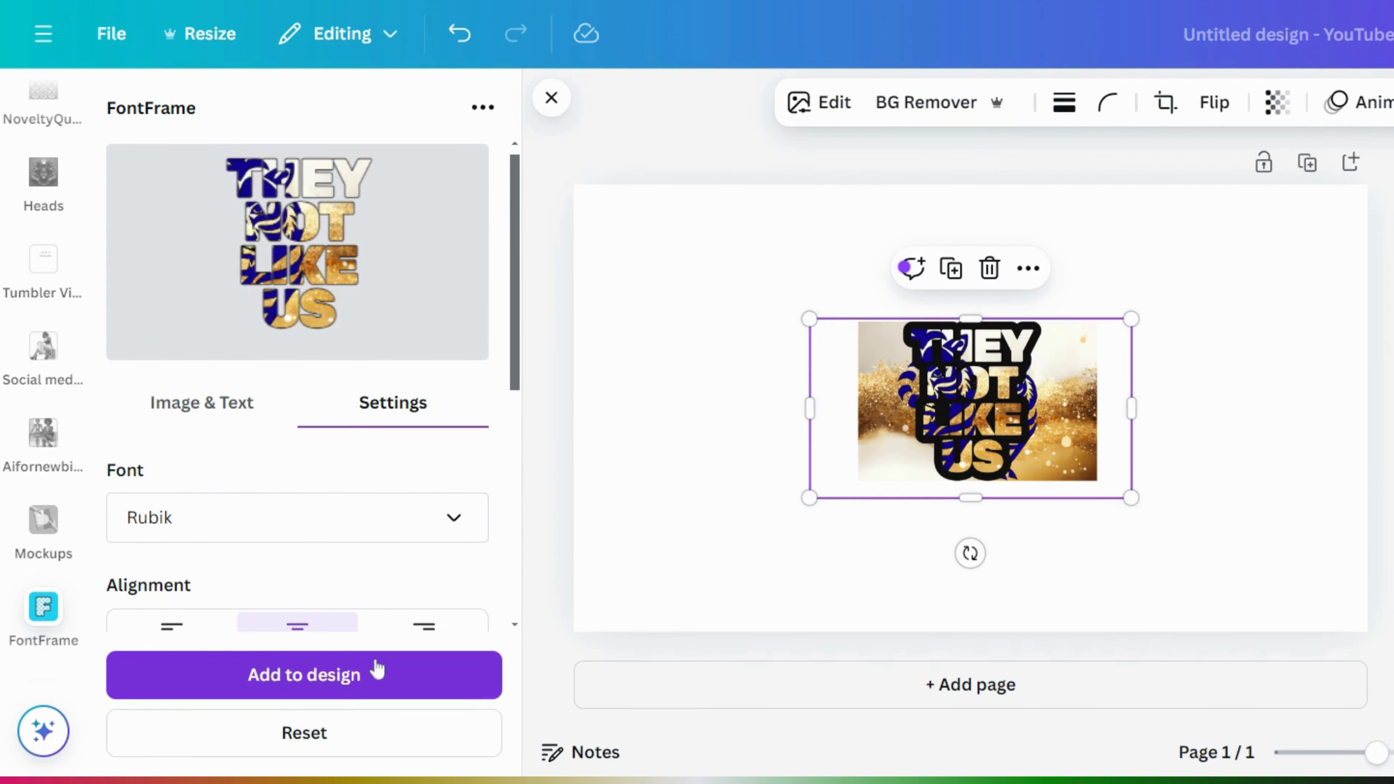
# - Add the thin-outlined lettering, move it right of the image, and narrow its box
pyautogui.click(384, 673)
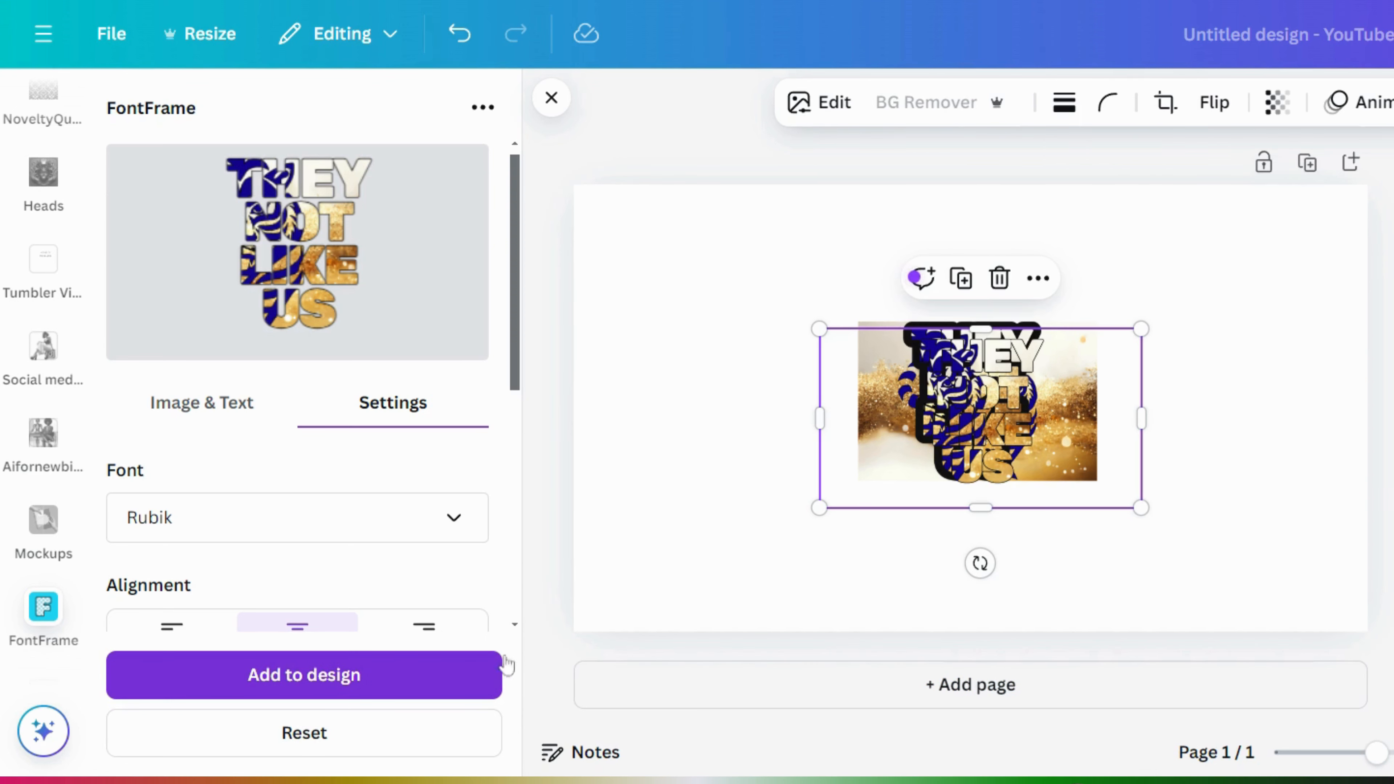
pyautogui.moveTo(1016, 413); pyautogui.dragTo(1242, 395)
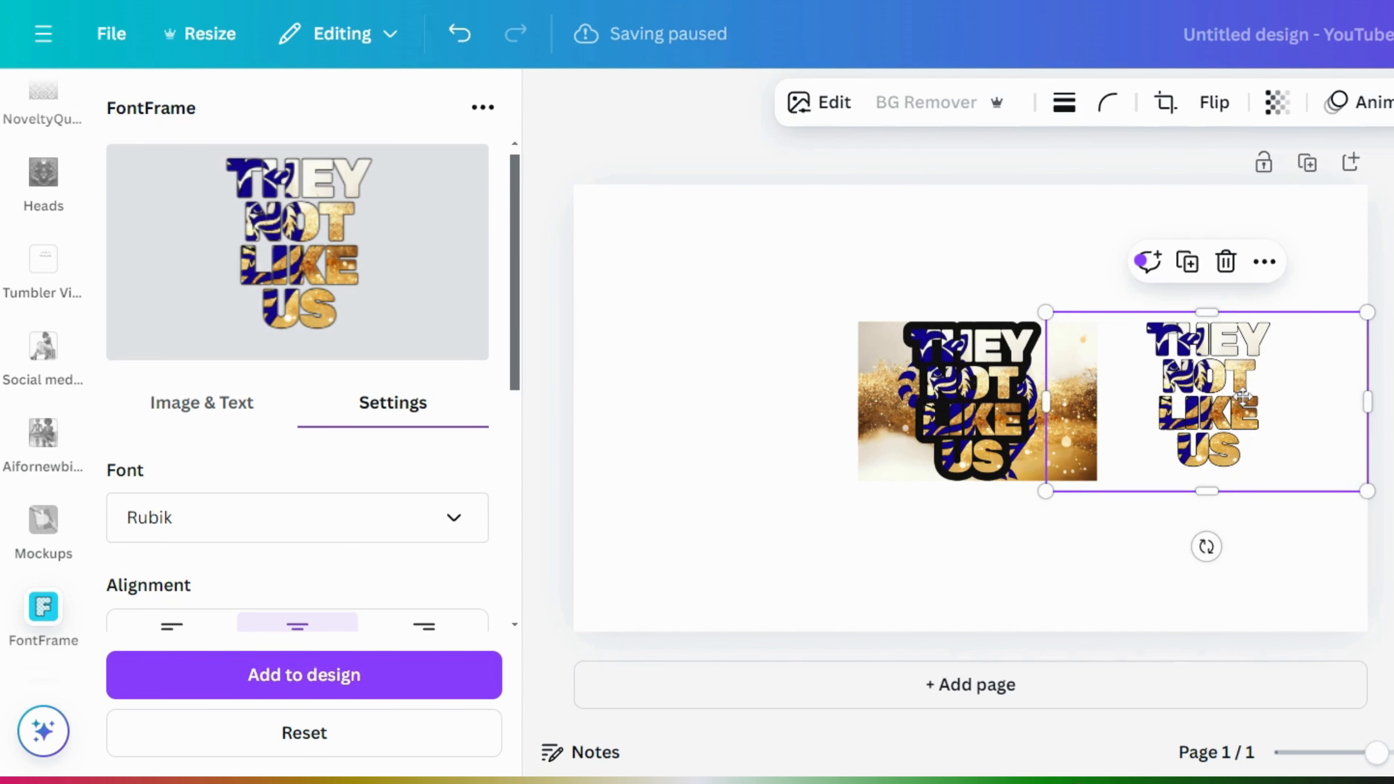
pyautogui.moveTo(1046, 401); pyautogui.dragTo(1140, 403)
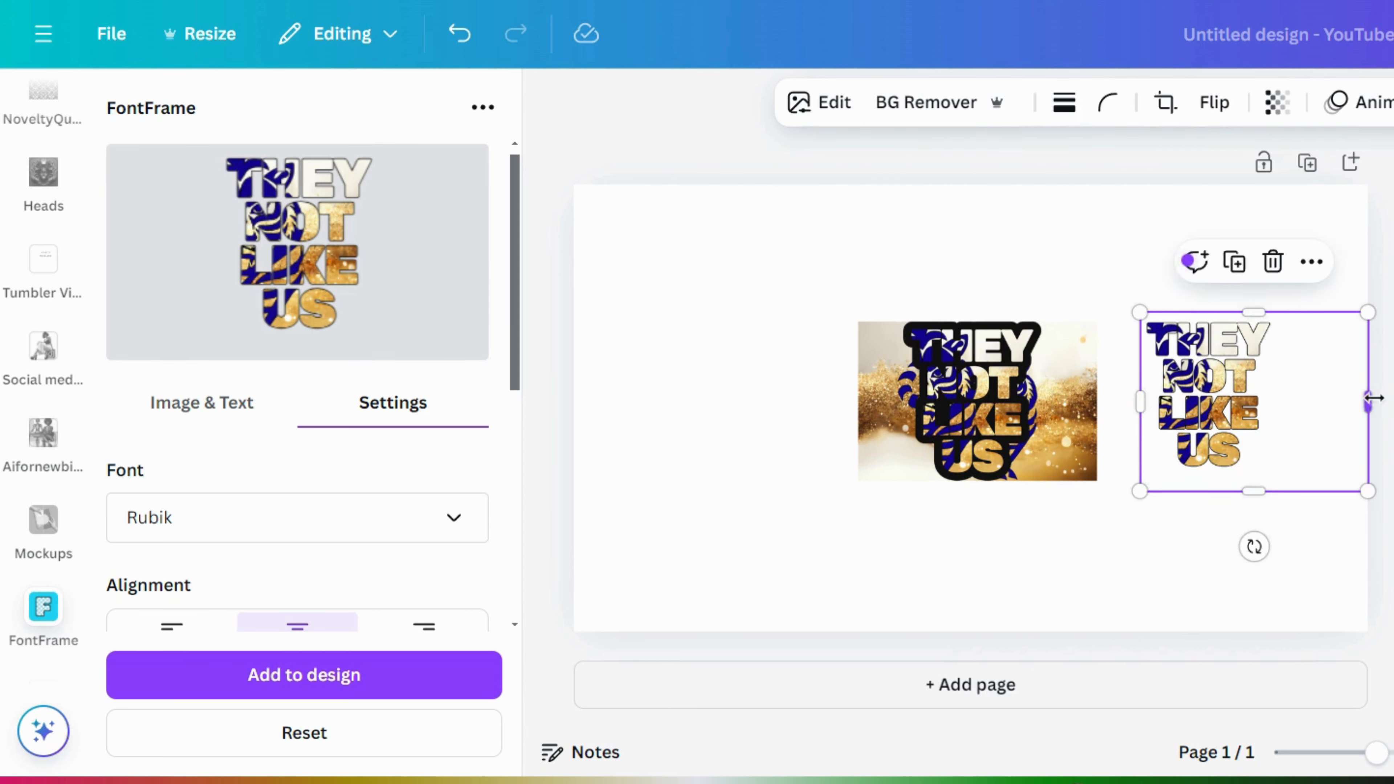
pyautogui.moveTo(1357, 400); pyautogui.dragTo(1284, 399)
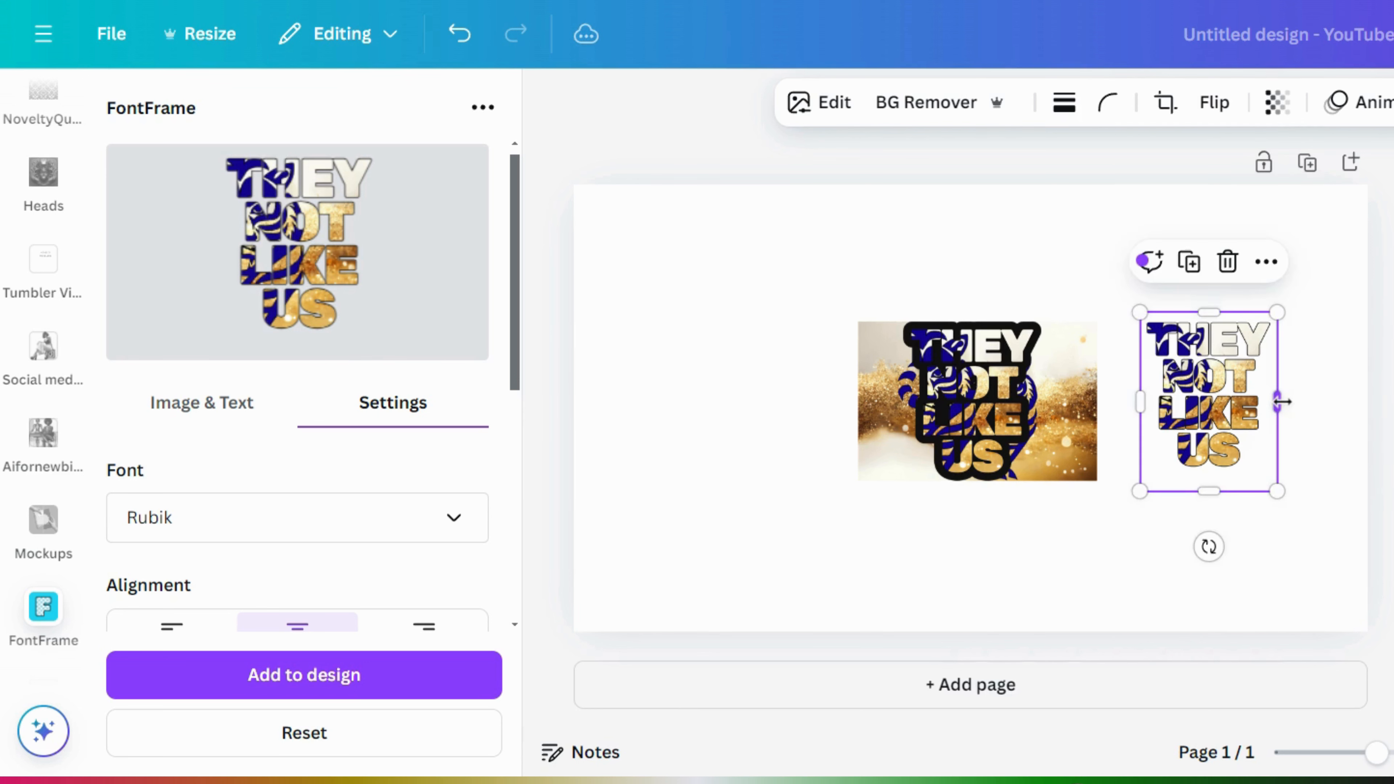
# - Delete the old thick-outlined THEY NOT LIKE US text
pyautogui.click(1071, 462)
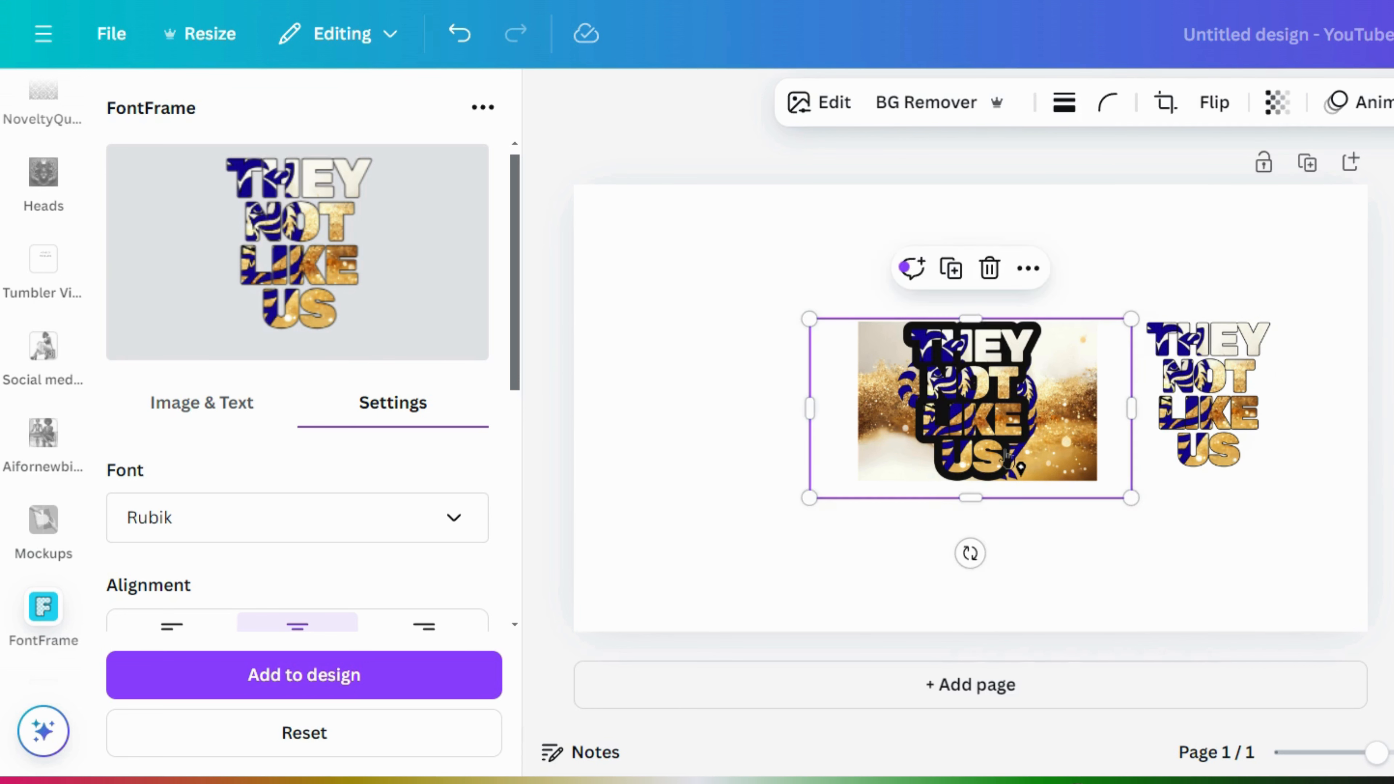
pyautogui.click(990, 269)
pyautogui.click(1000, 336)
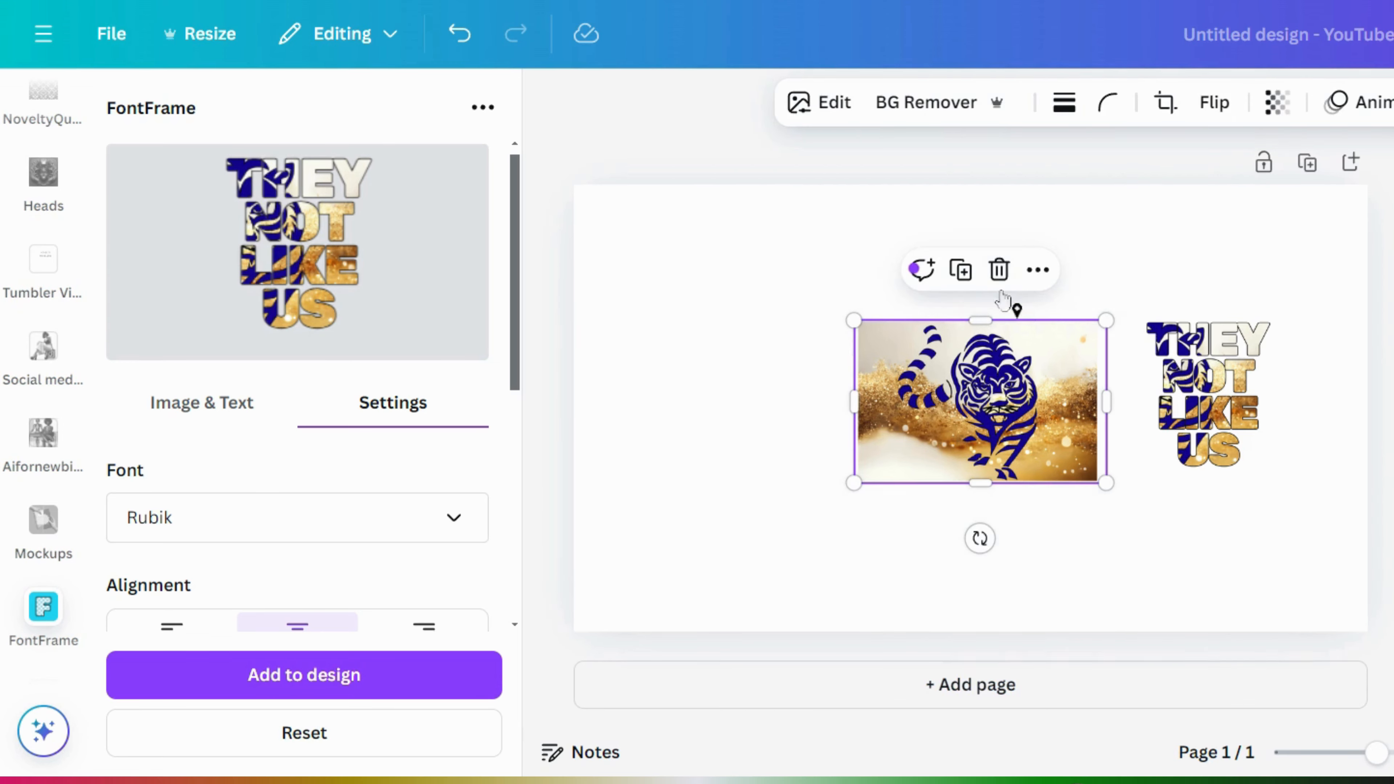
# - Remove the tiger image's background and move it further left on the page
pyautogui.click(936, 112)
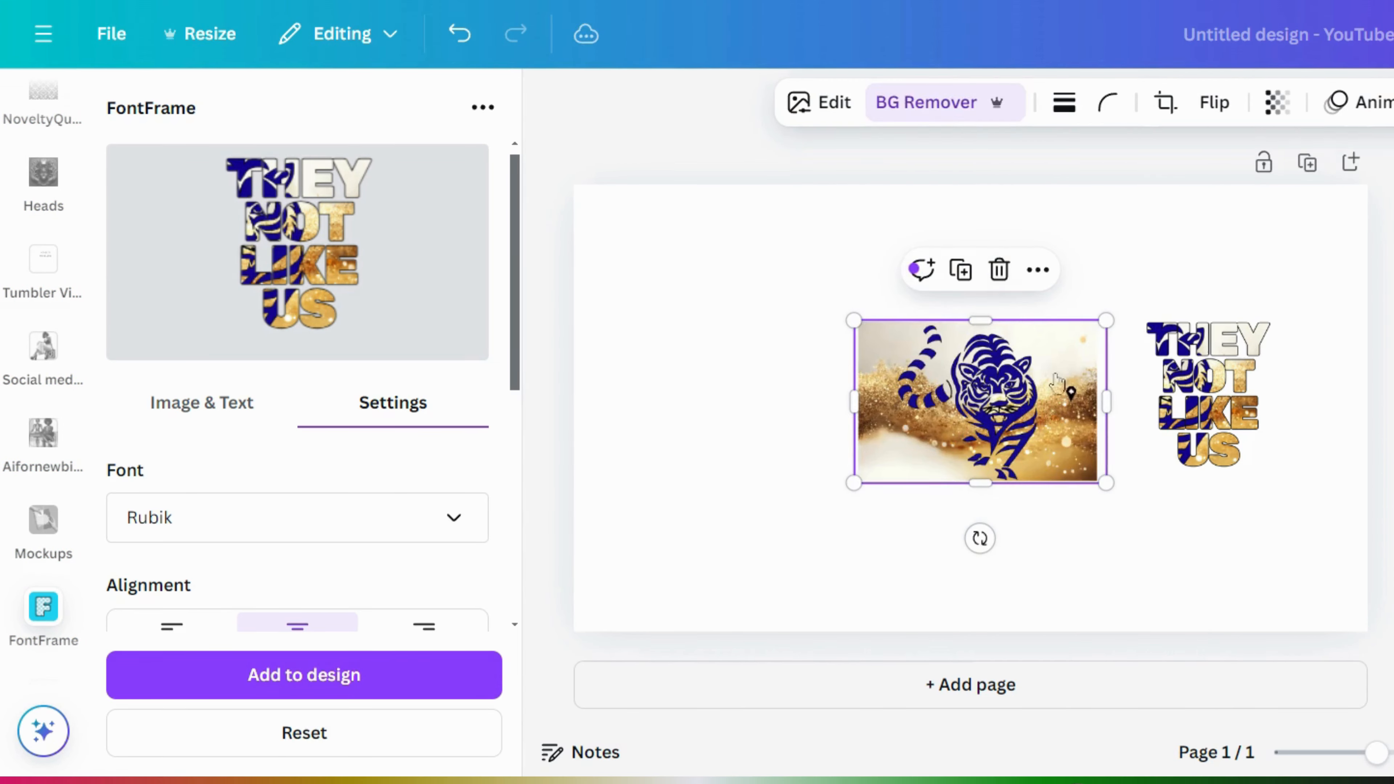
pyautogui.moveTo(1009, 421); pyautogui.dragTo(852, 412)
pyautogui.click(1018, 296)
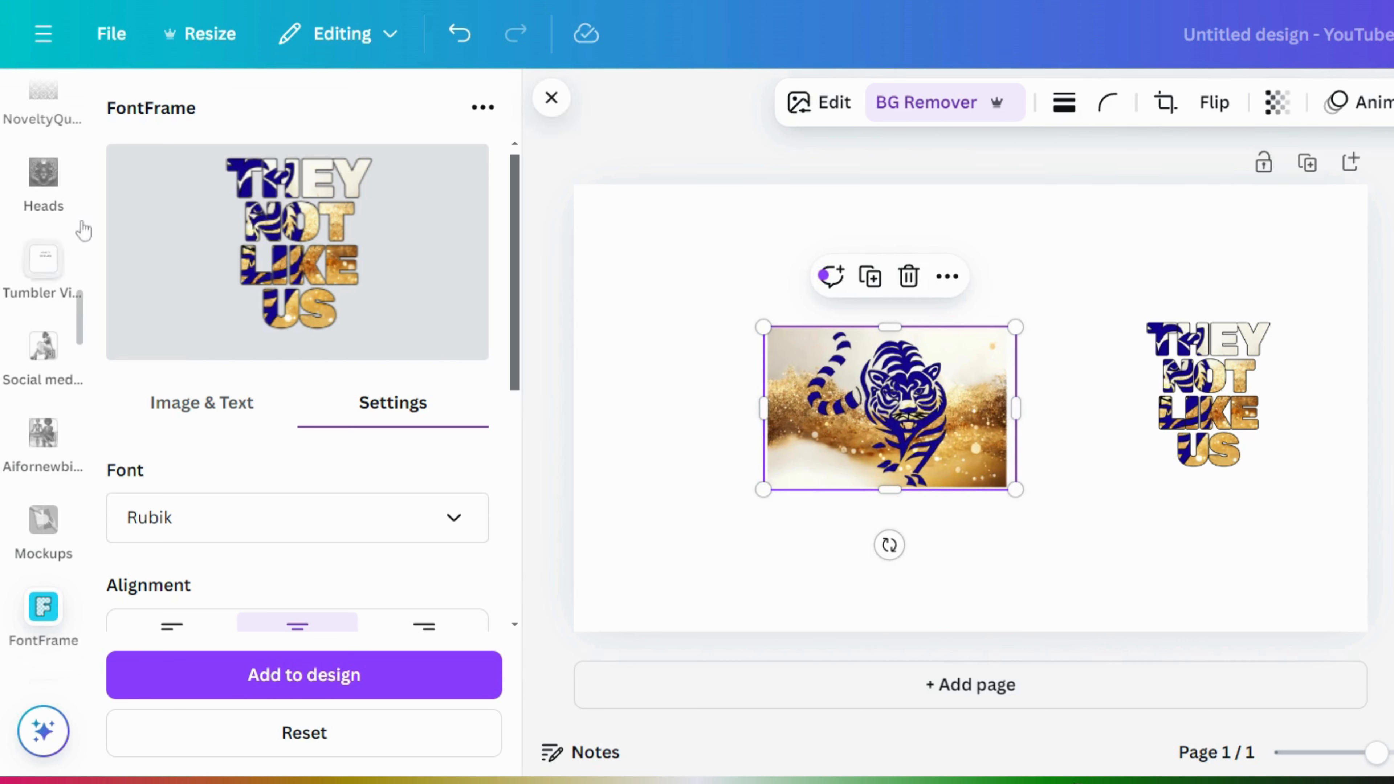
# - Return to the Elements library showing the 'glitter background' photo results
pyautogui.scroll(5, 79, 330)
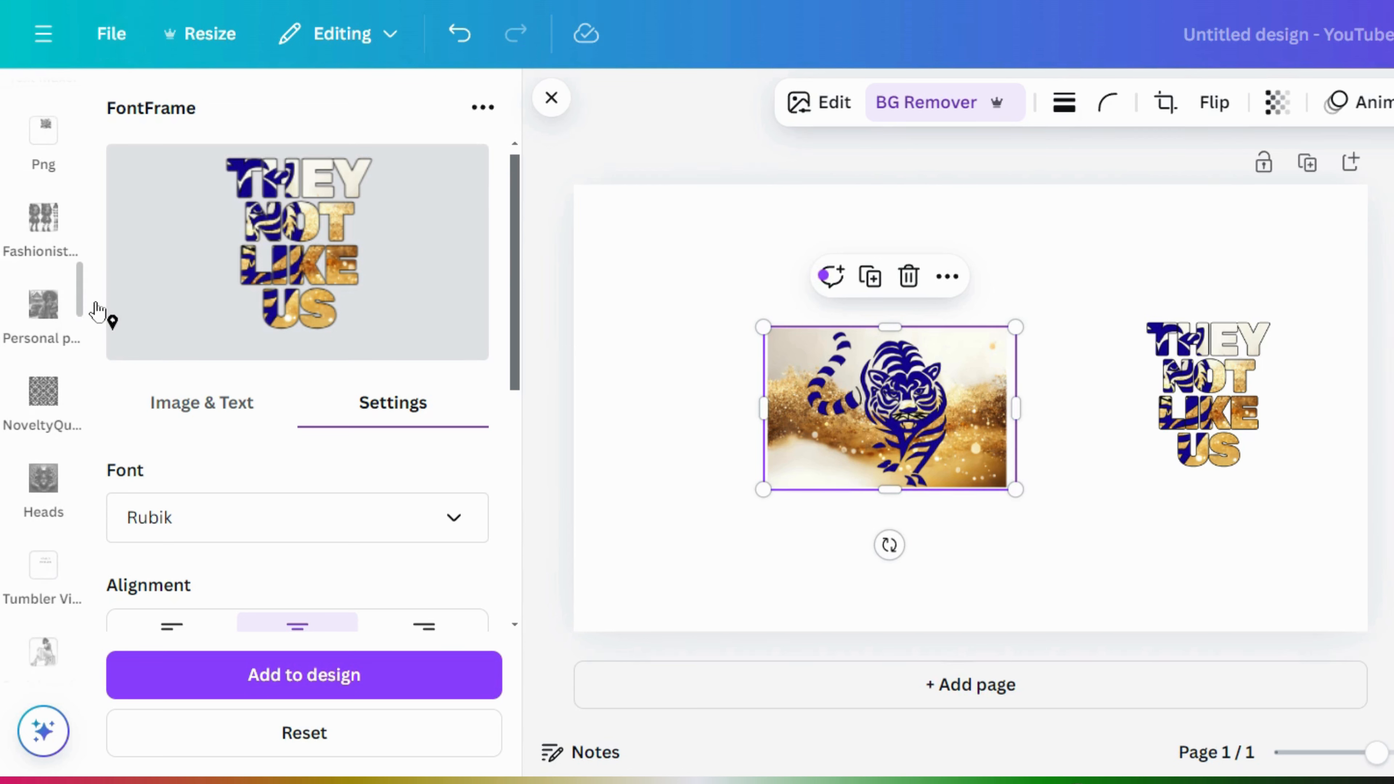
pyautogui.scroll(3, 93, 308)
pyautogui.scroll(2, 96, 154)
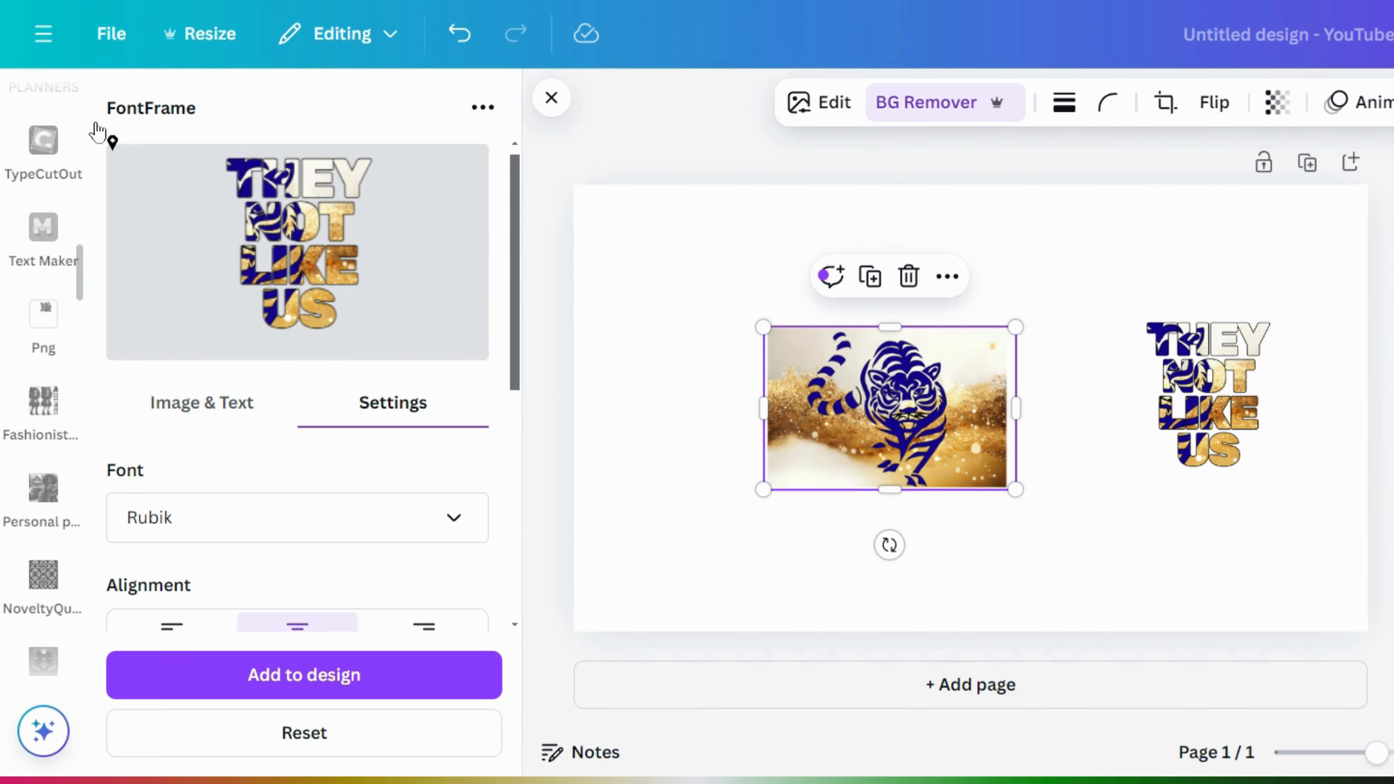
pyautogui.scroll(3, 87, 264)
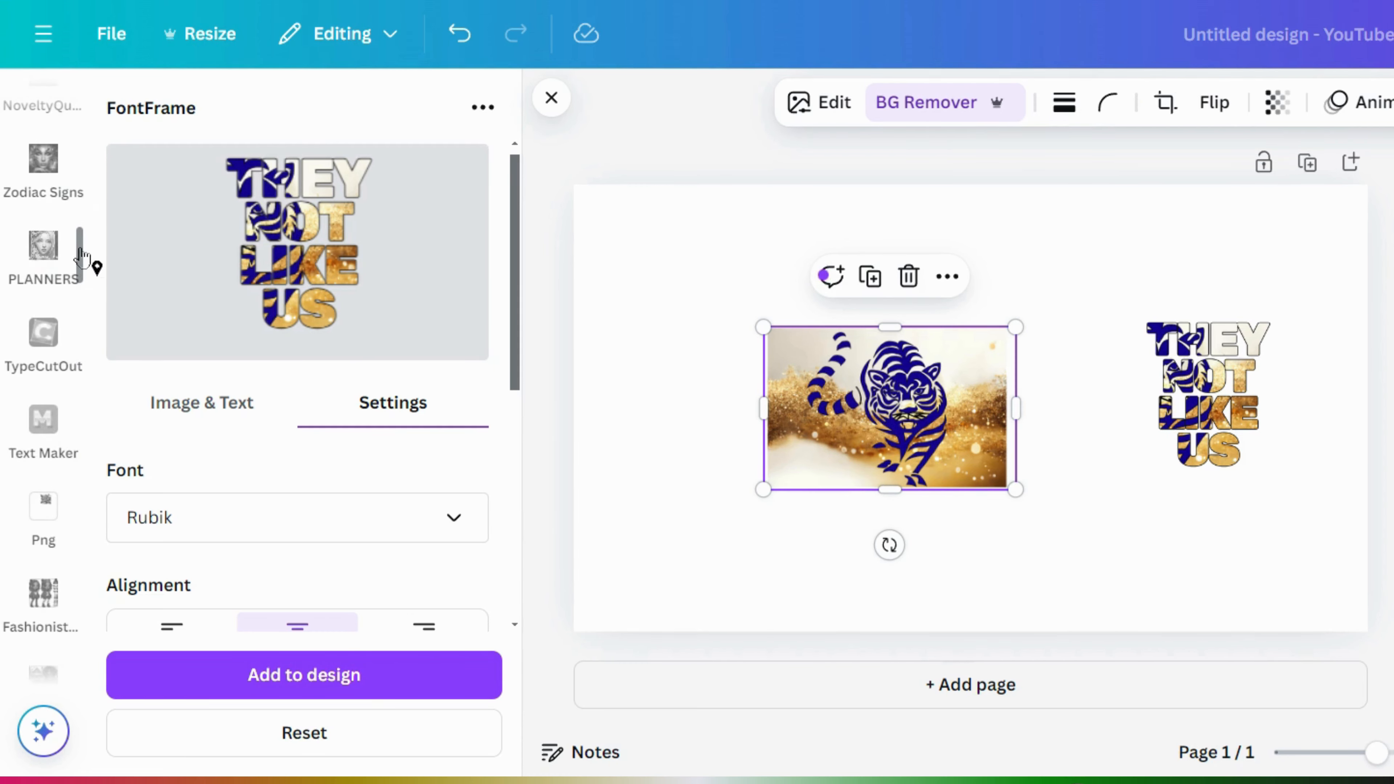
pyautogui.scroll(4, 81, 256)
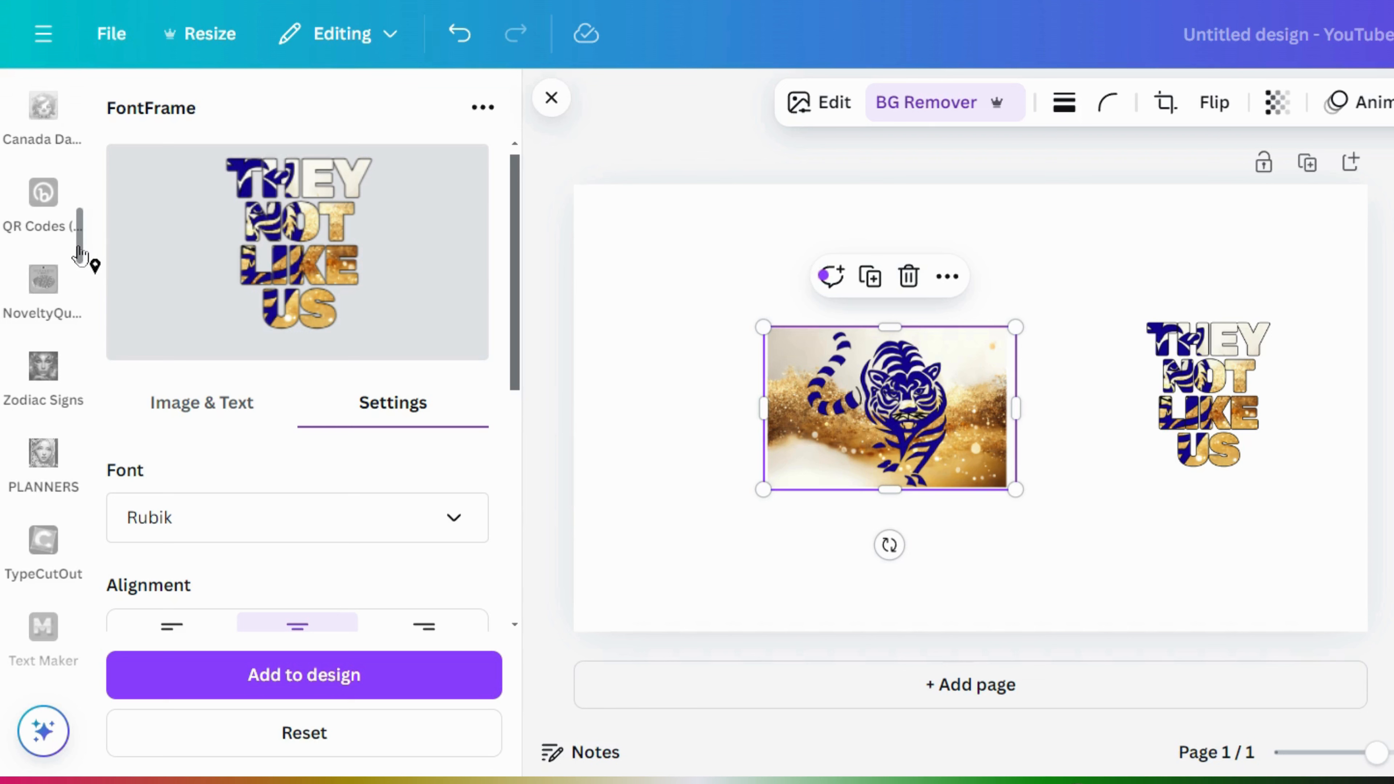
pyautogui.scroll(5, 80, 256)
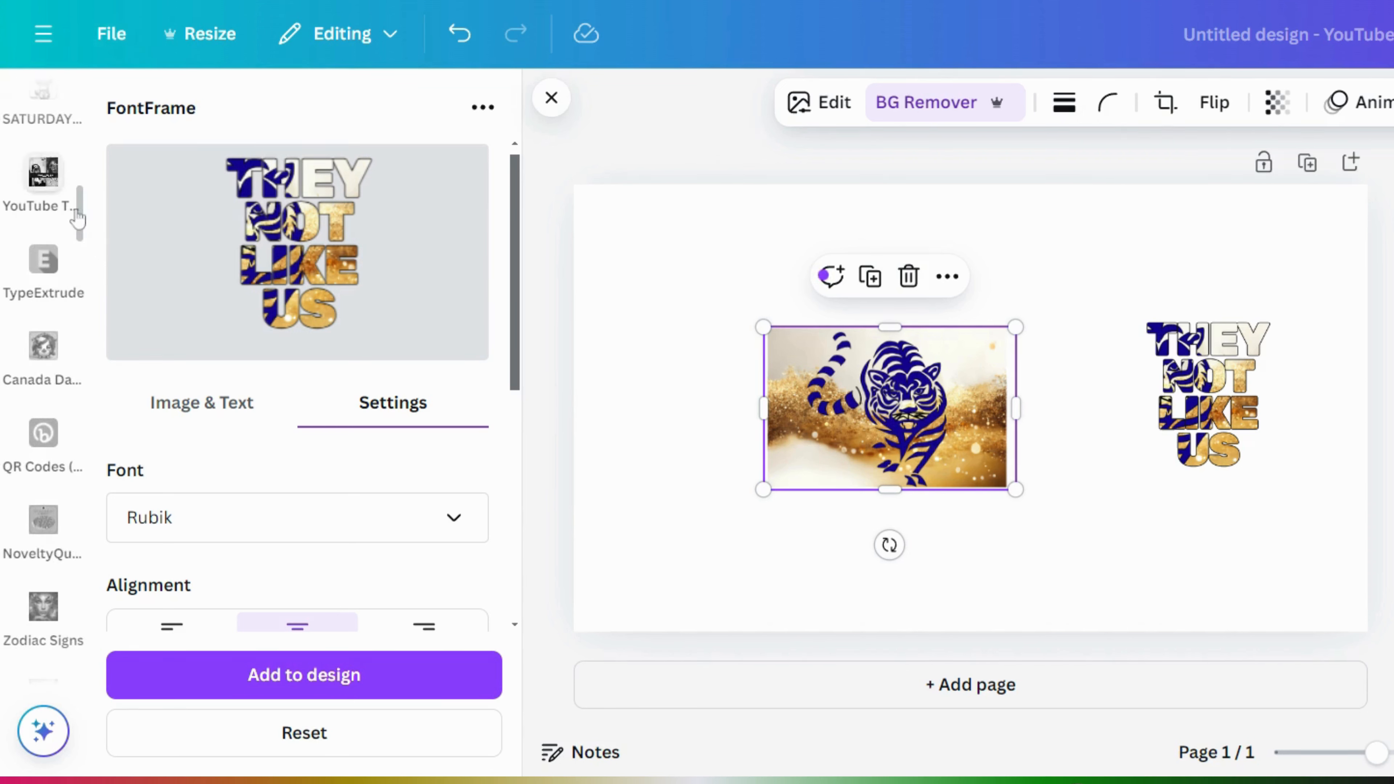
pyautogui.scroll(5, 82, 225)
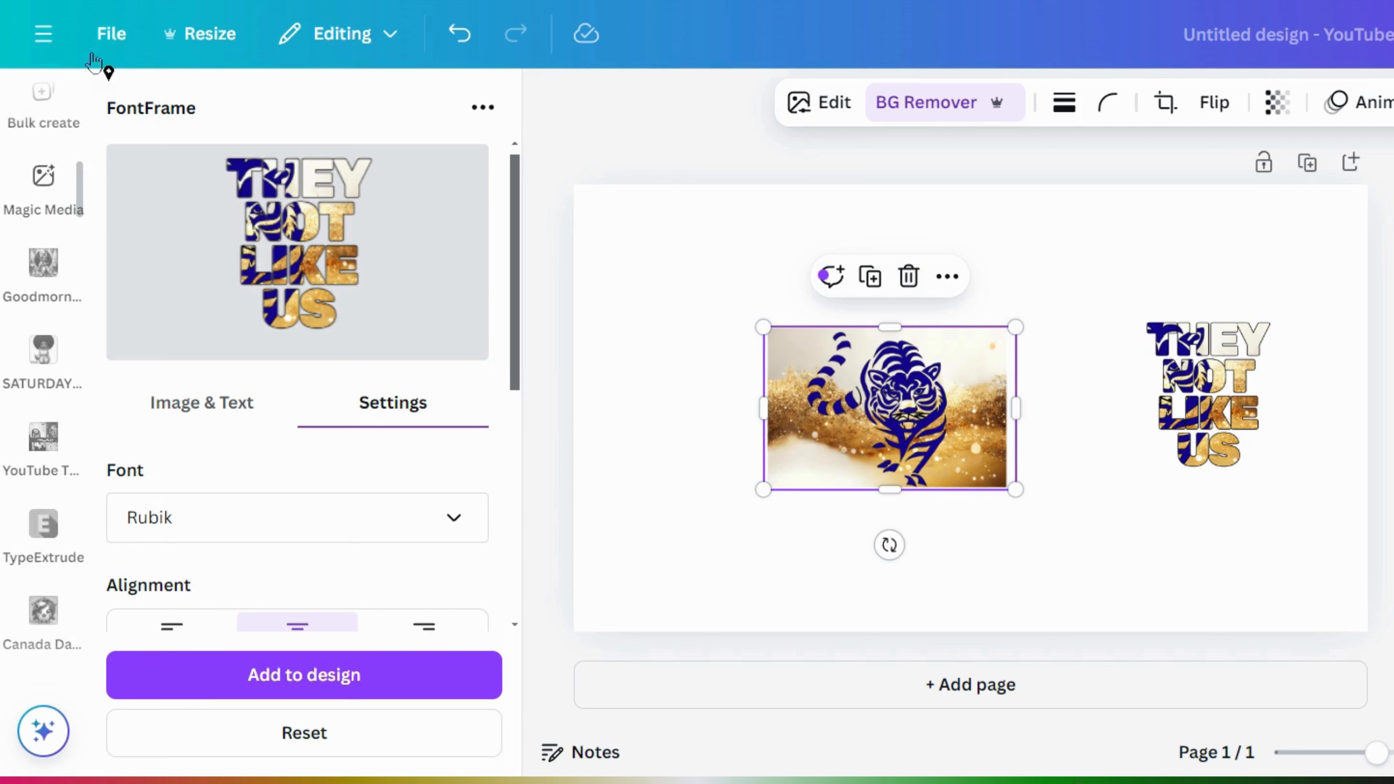
pyautogui.scroll(4, 80, 192)
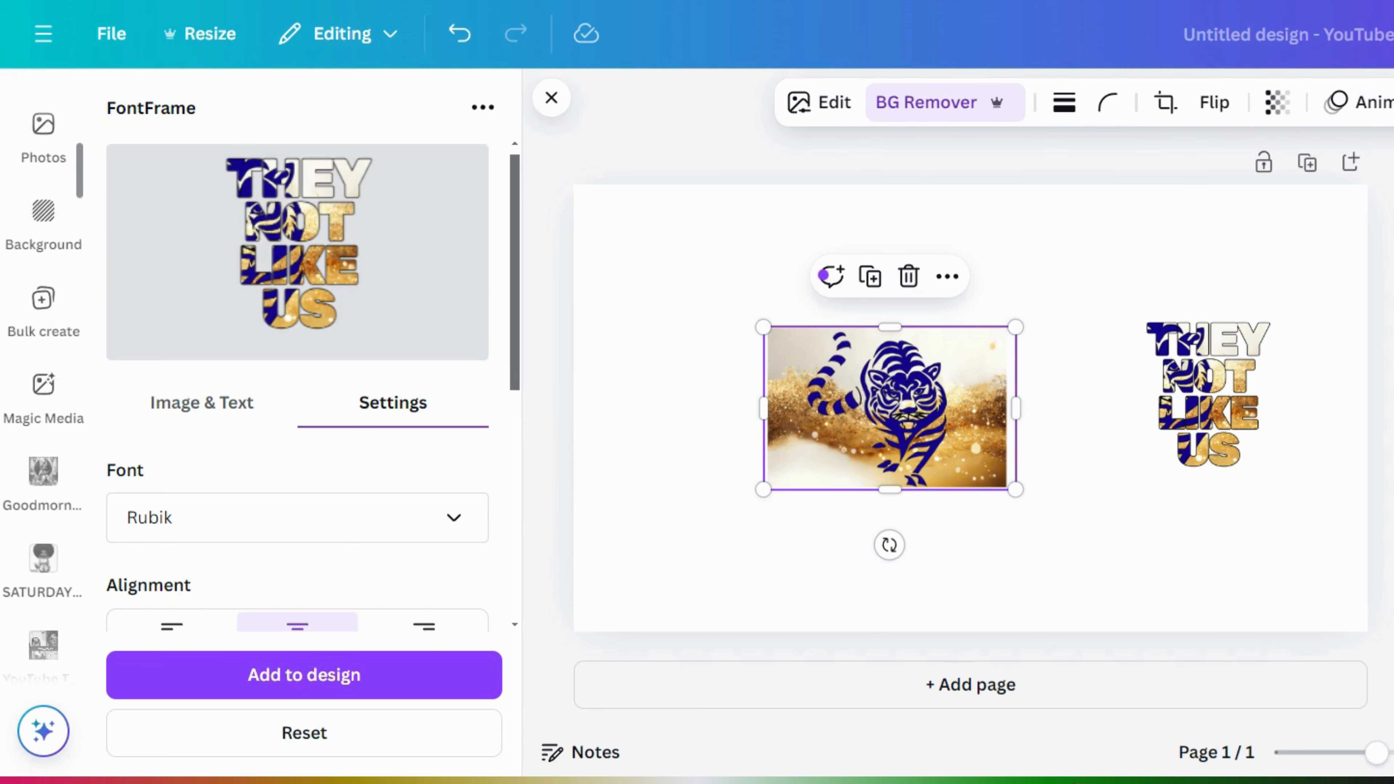
pyautogui.moveTo(79, 181); pyautogui.dragTo(82, 90)
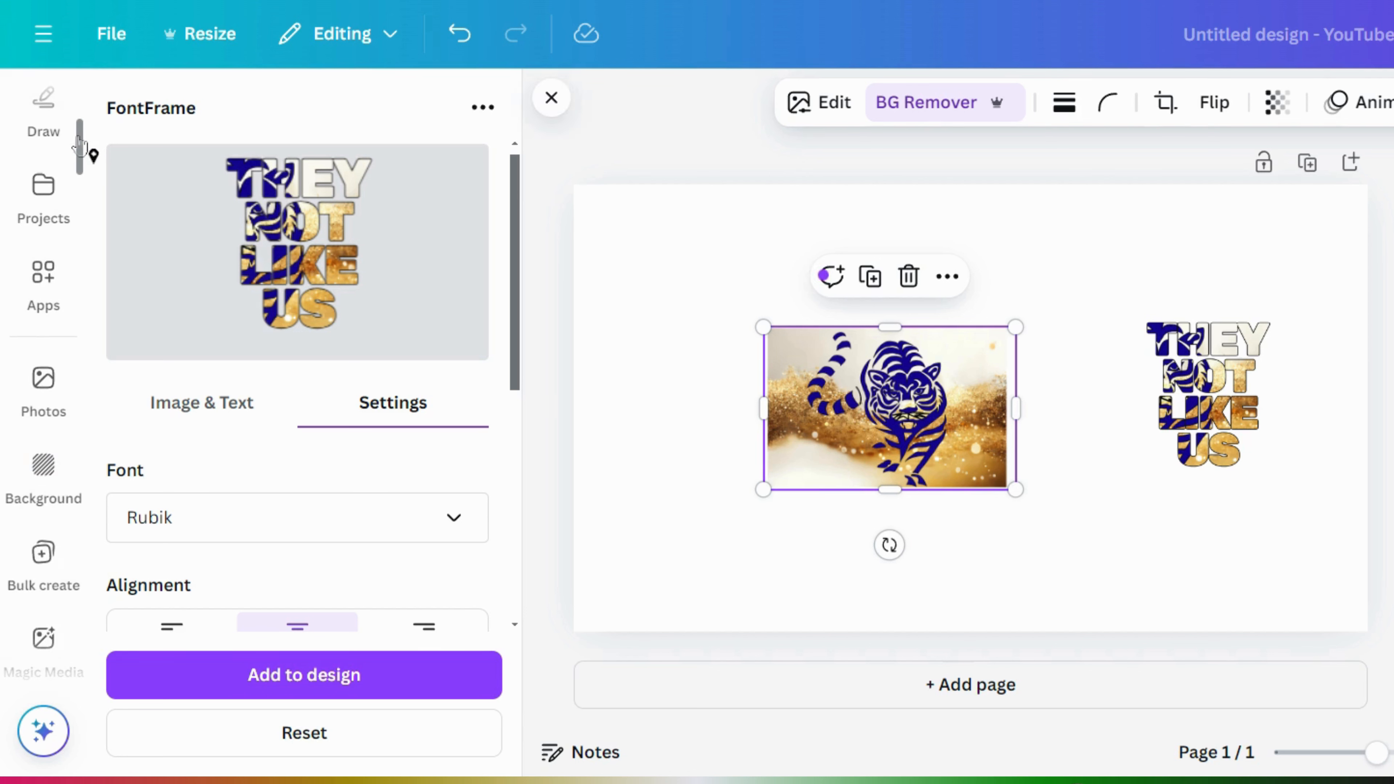
pyautogui.scroll(5, 42, 86)
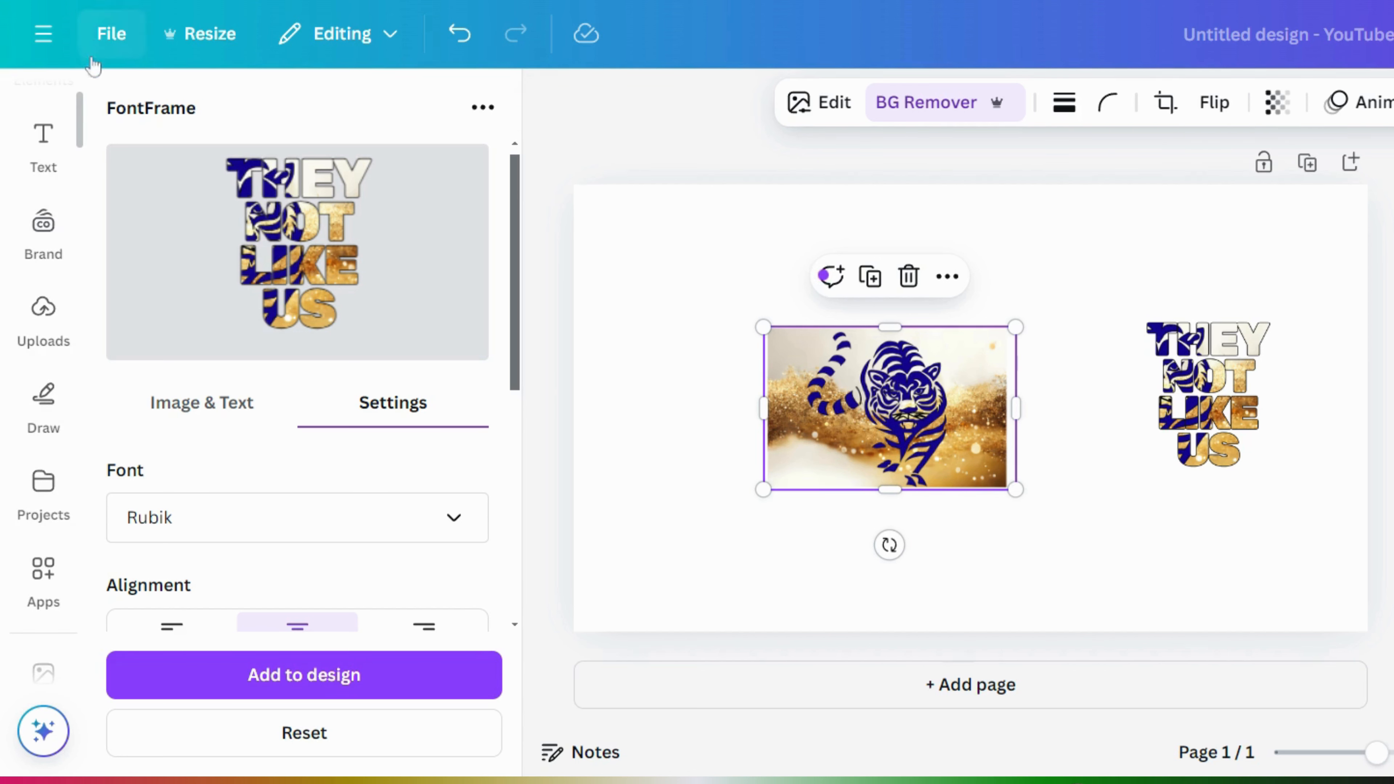
pyautogui.moveTo(83, 113); pyautogui.dragTo(88, 3)
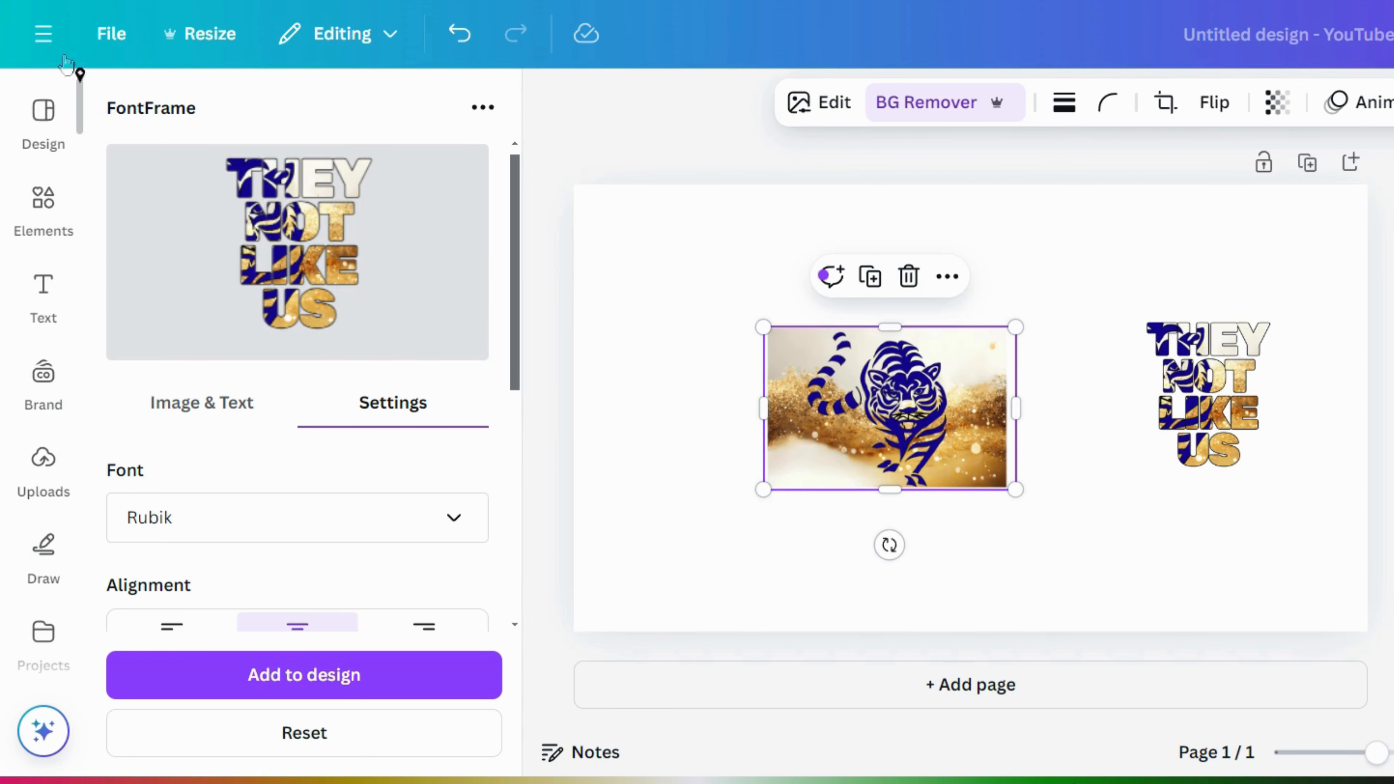
pyautogui.click(62, 221)
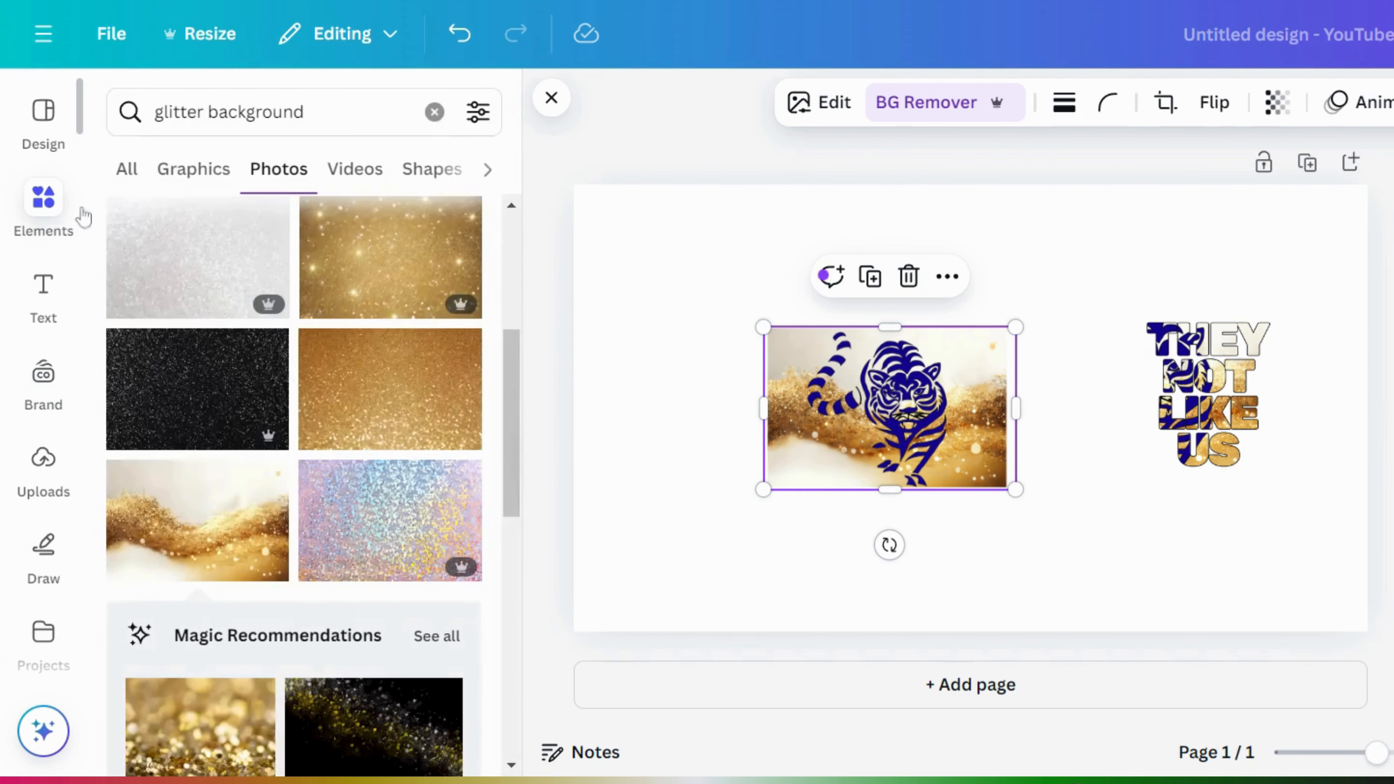
# - Add the recently used black tiger graphic and delete the glitter background image
pyautogui.click(433, 114)
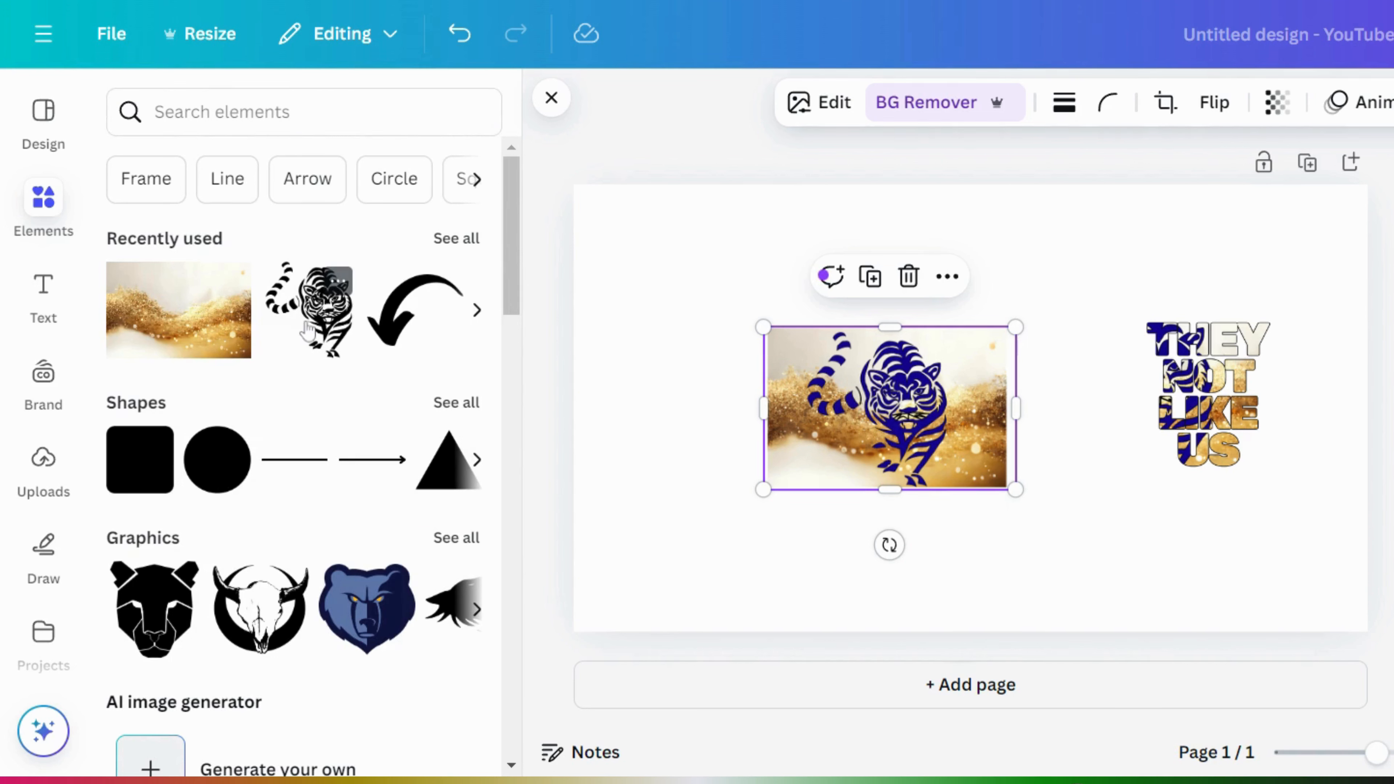
pyautogui.click(329, 360)
pyautogui.click(810, 412)
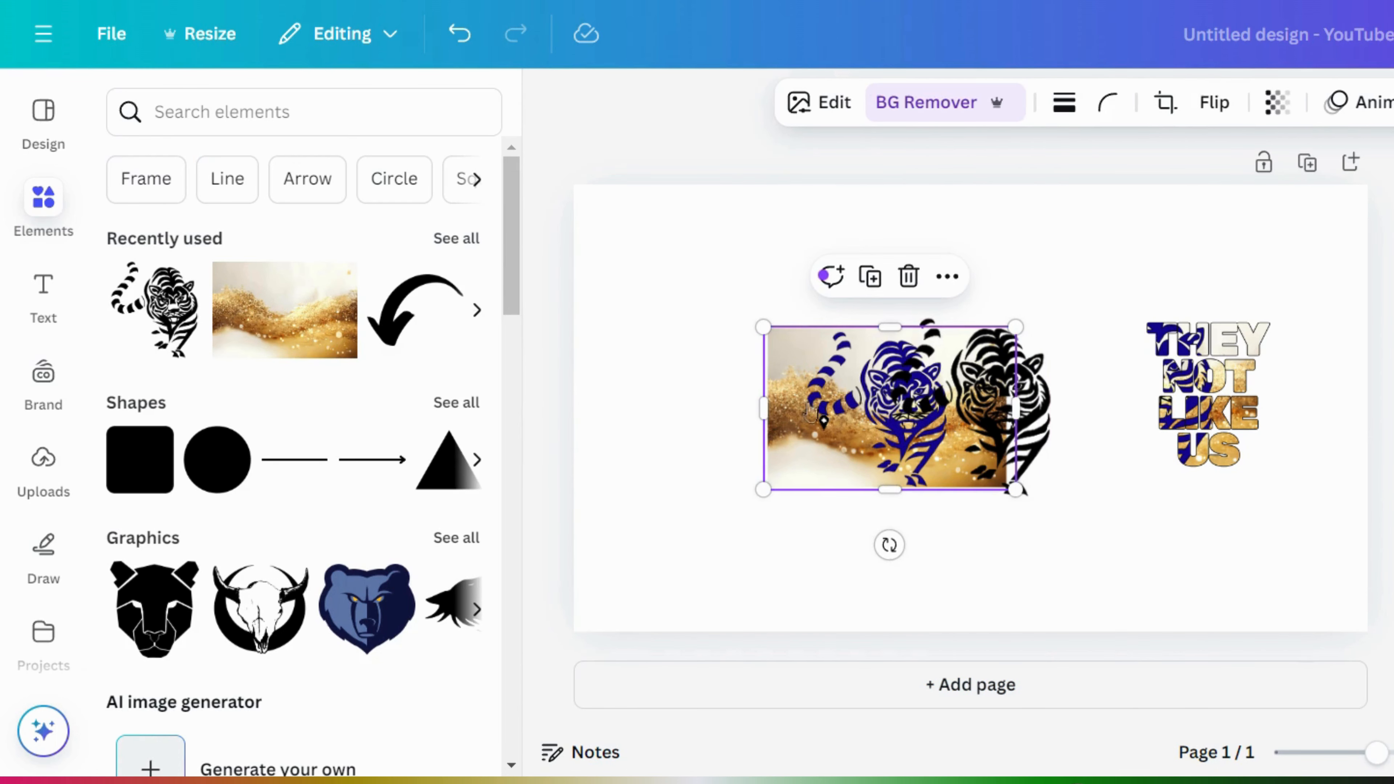
pyautogui.click(909, 276)
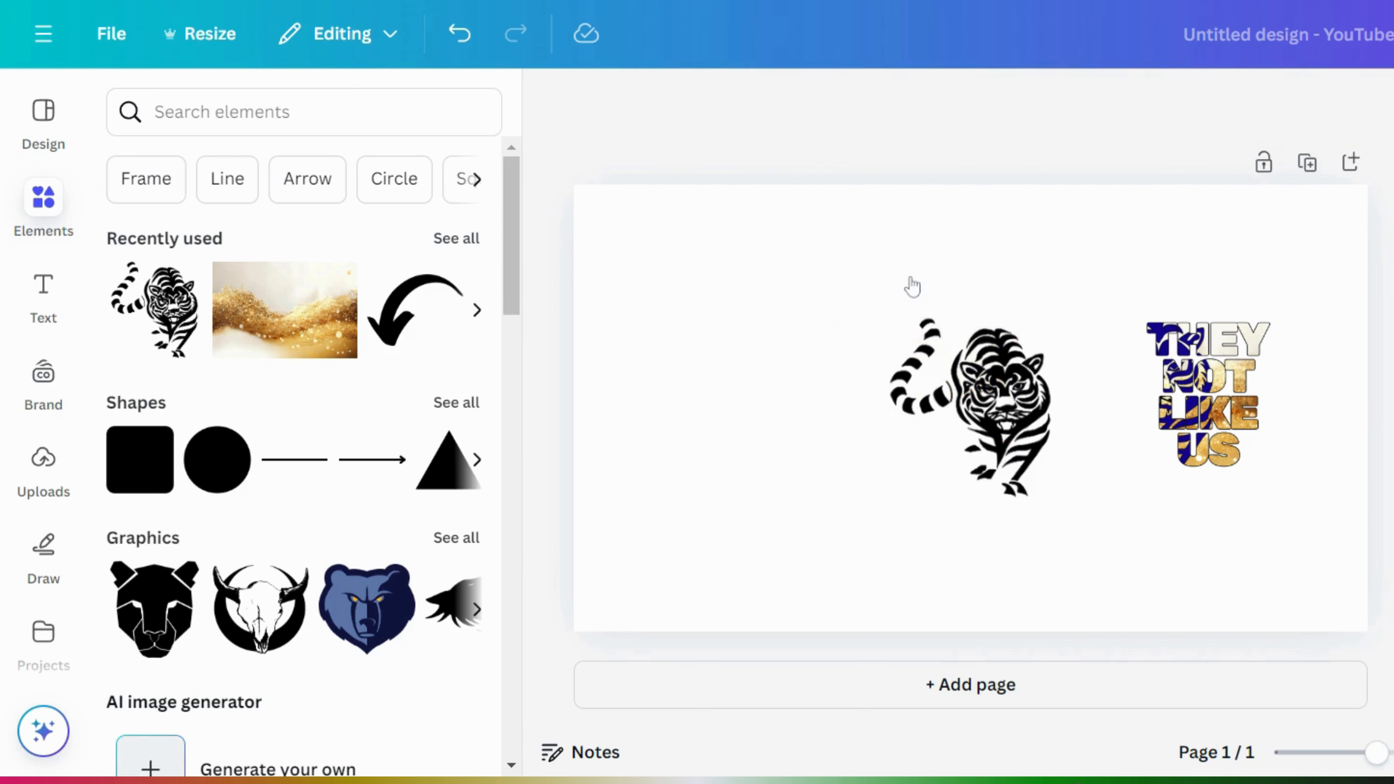
# - Recolour the tiger navy, enlarge it to 573 by 634, and move it left
pyautogui.click(931, 330)
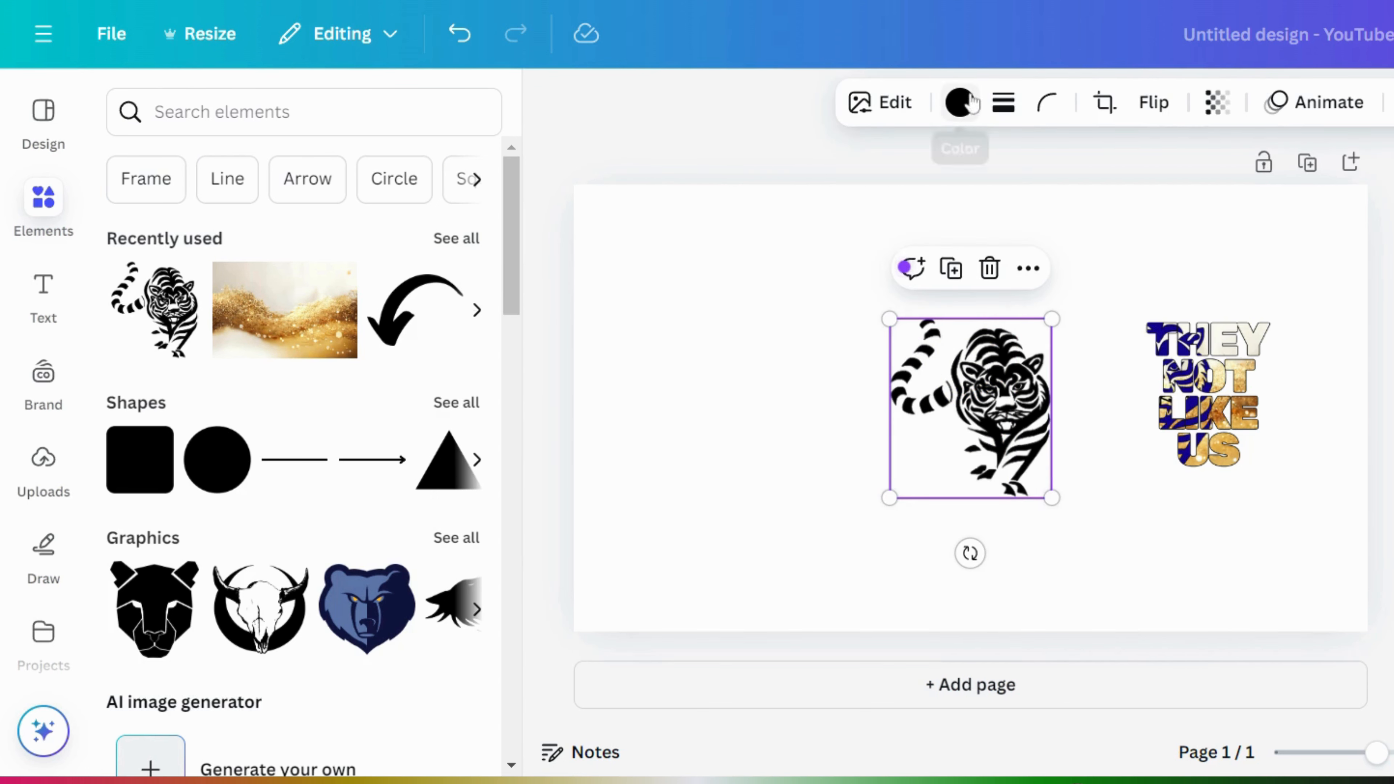
pyautogui.click(962, 103)
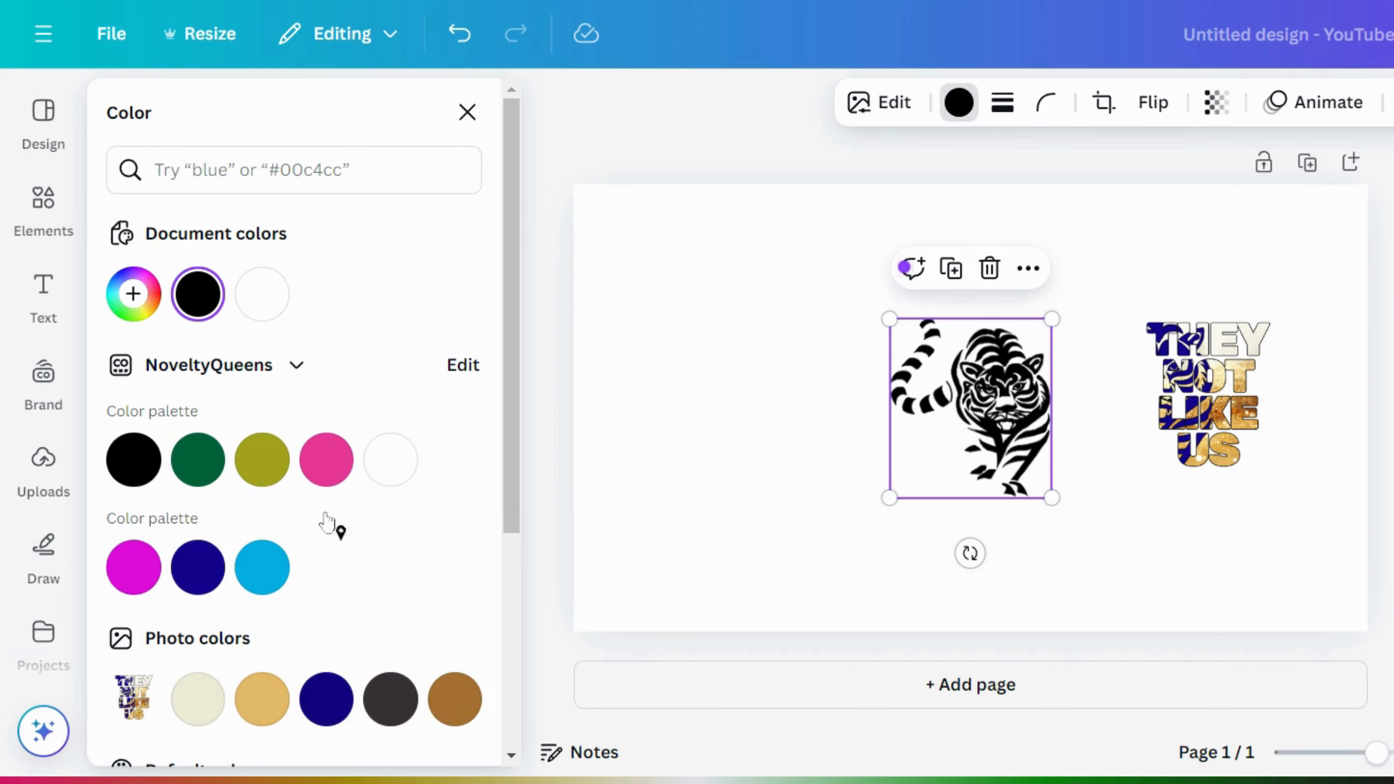
pyautogui.click(197, 565)
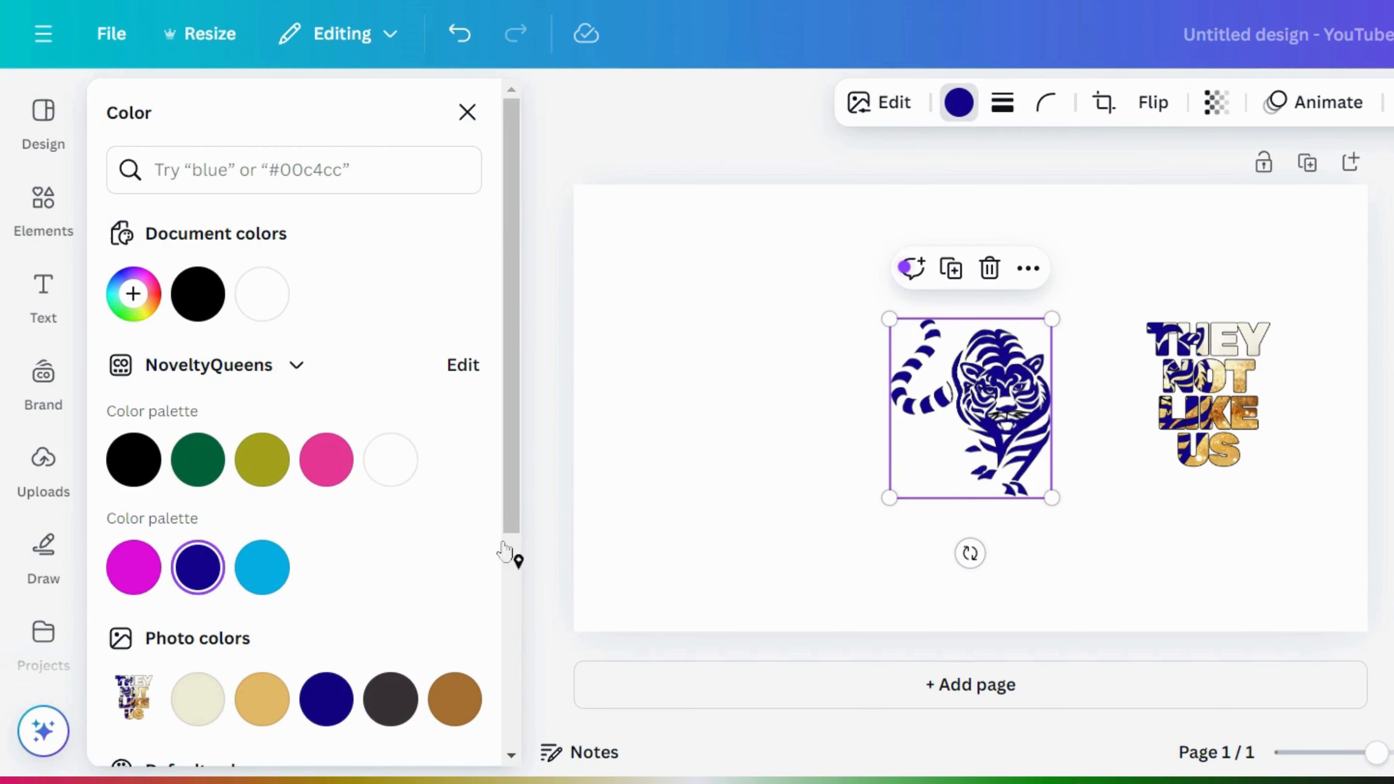
pyautogui.moveTo(1052, 498); pyautogui.dragTo(1212, 663)
pyautogui.moveTo(1095, 526); pyautogui.dragTo(888, 406)
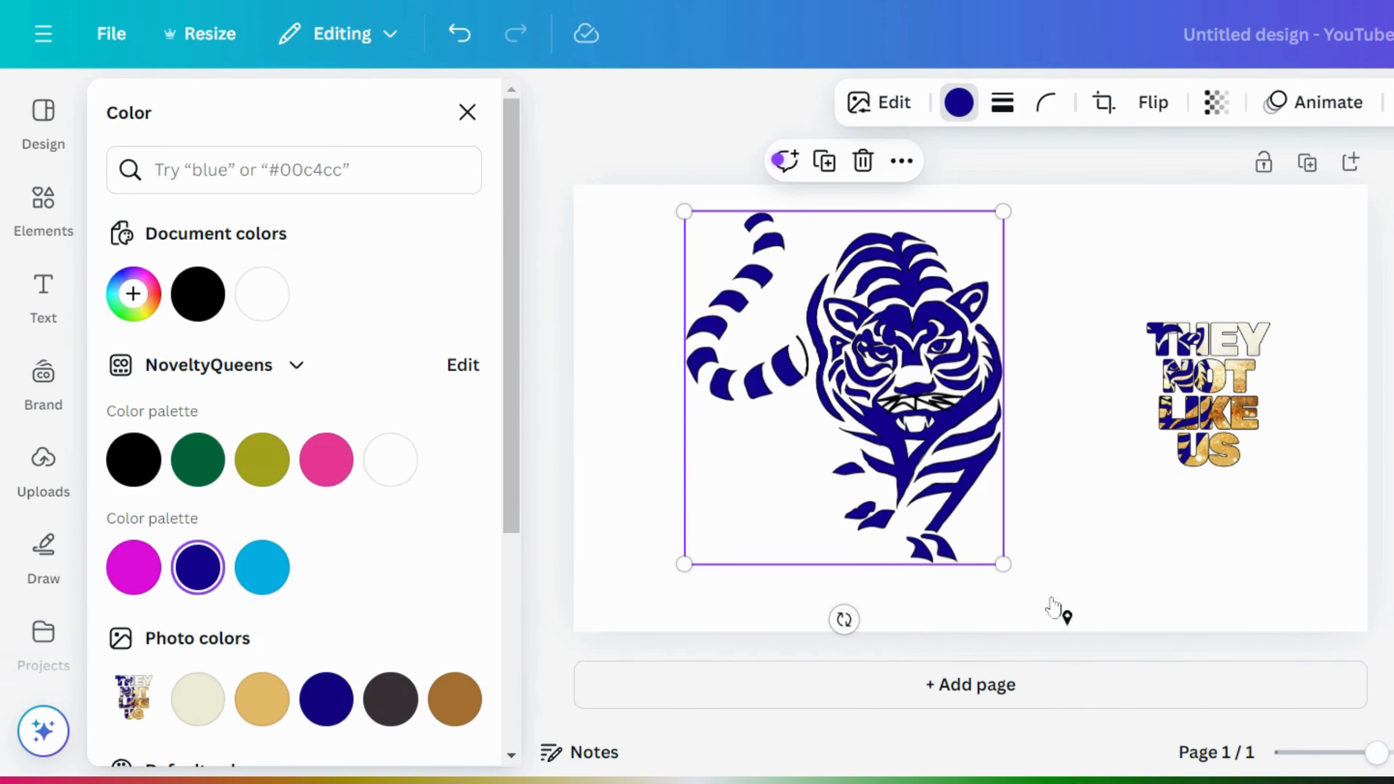
pyautogui.moveTo(1001, 565); pyautogui.dragTo(1045, 609)
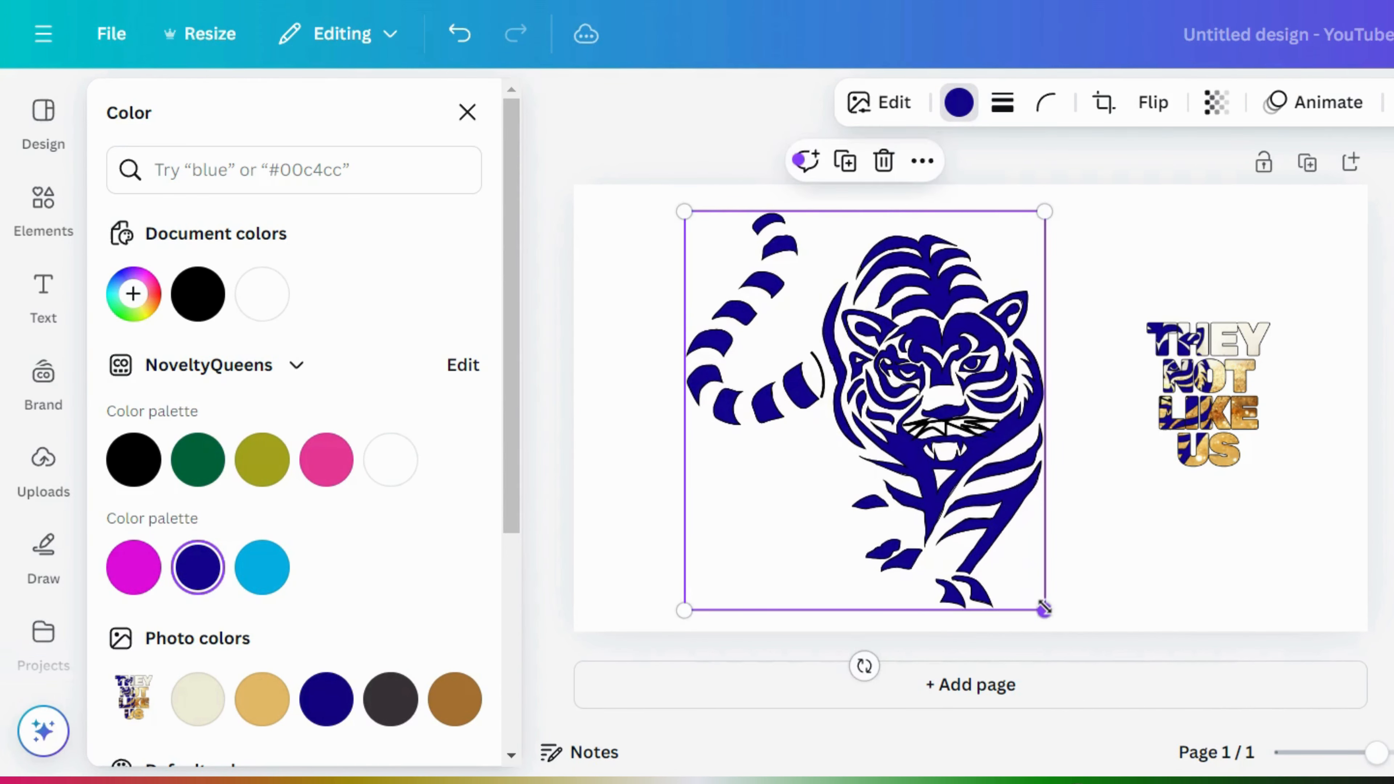
# - Enlarge the THEY NOT LIKE US text and move it down-left over the tiger
pyautogui.click(1235, 458)
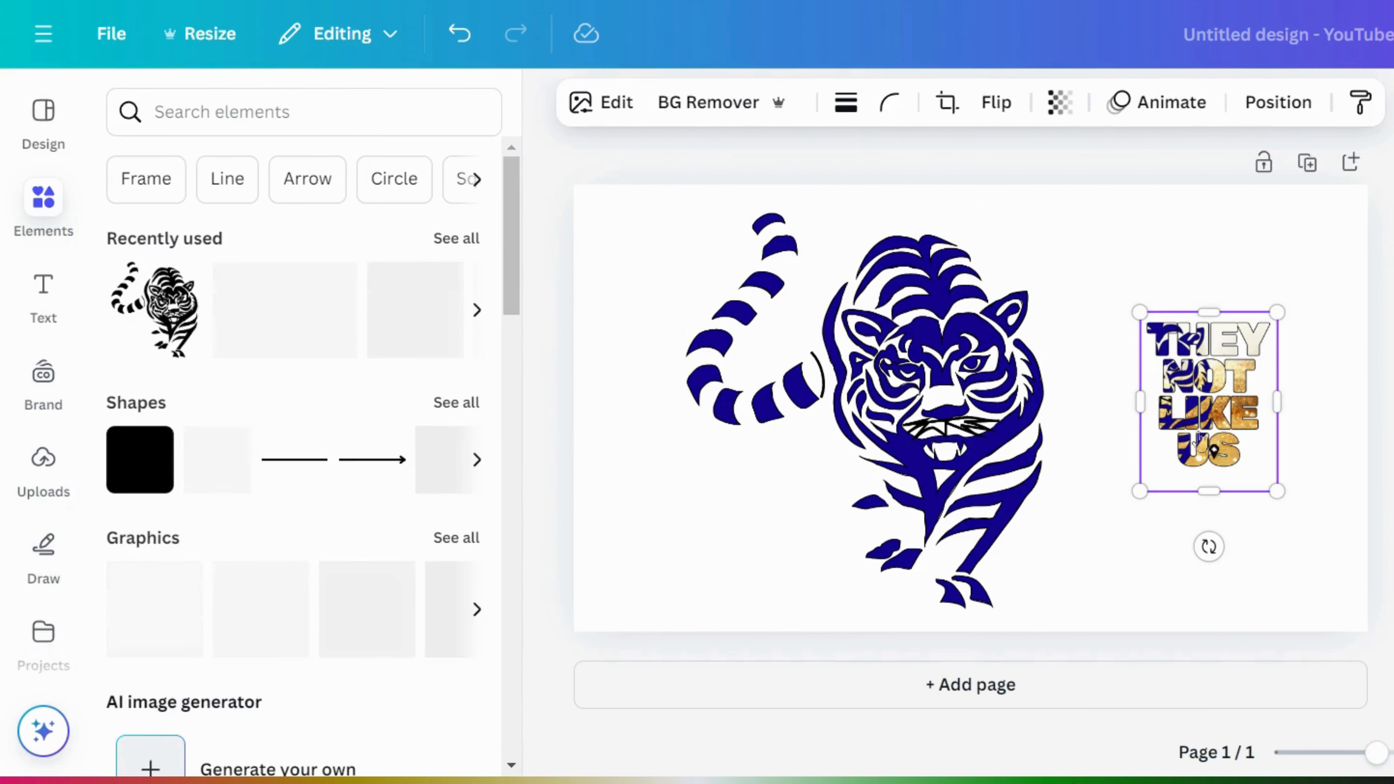
pyautogui.moveTo(1139, 313); pyautogui.dragTo(996, 167)
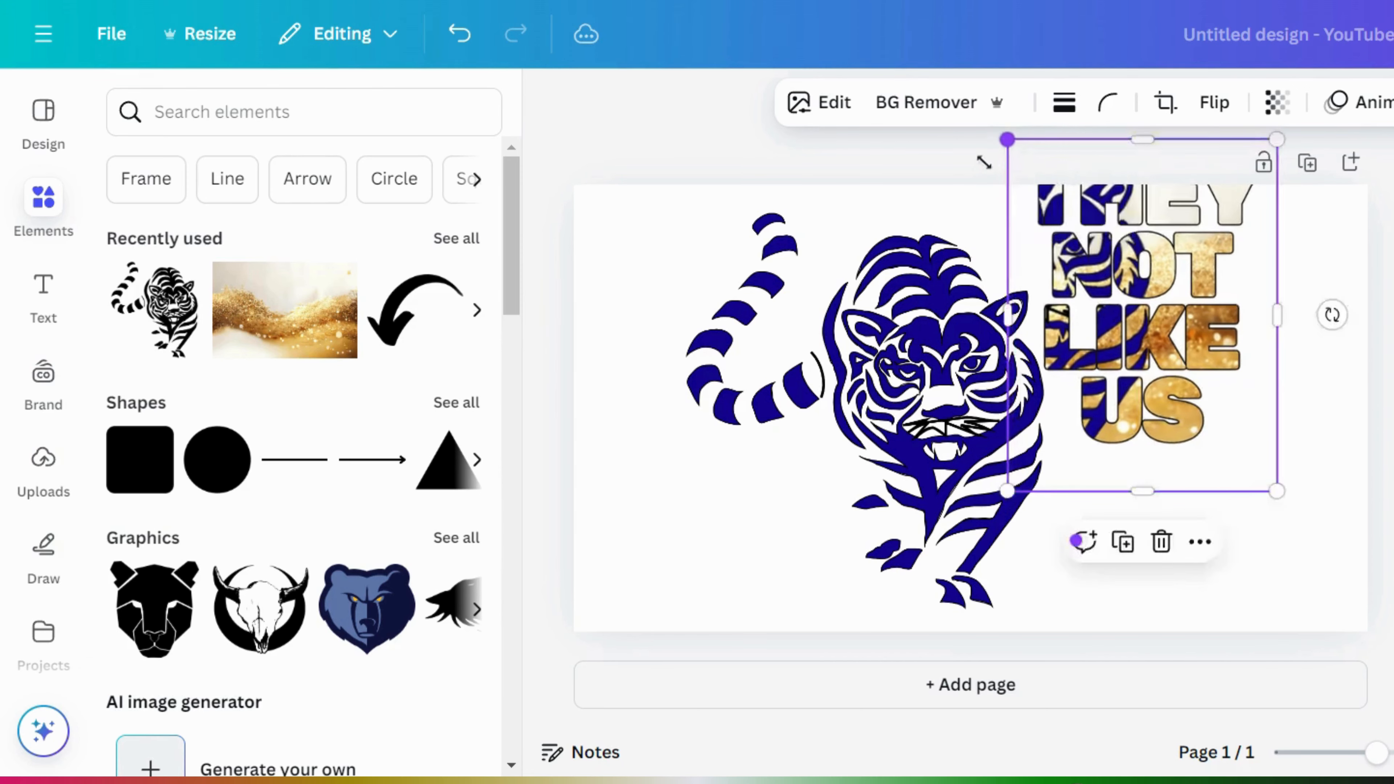
pyautogui.moveTo(1162, 411); pyautogui.dragTo(1056, 515)
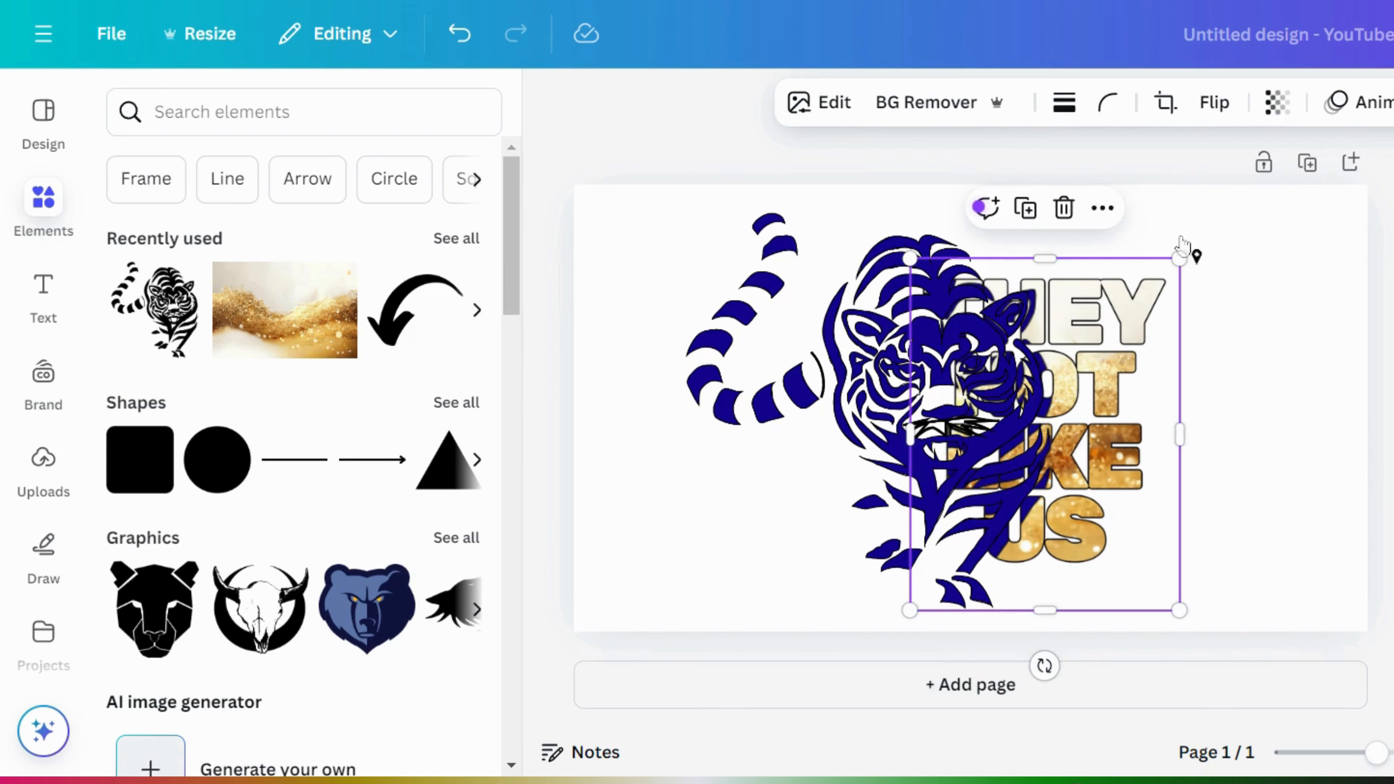
# - Shrink the text slightly, nudge it left, and bring the tiger in front of it
pyautogui.moveTo(1169, 256); pyautogui.dragTo(1167, 250)
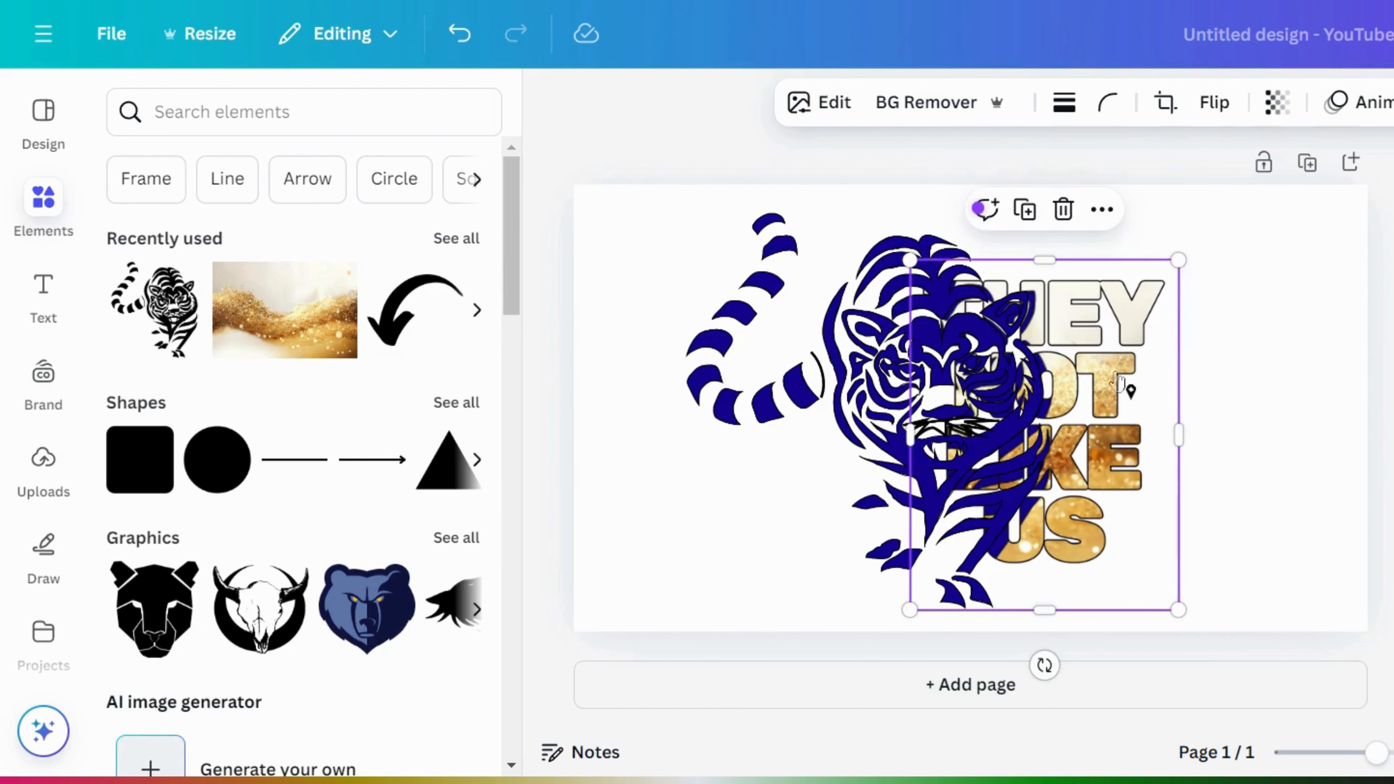
pyautogui.moveTo(1110, 374); pyautogui.dragTo(1106, 372)
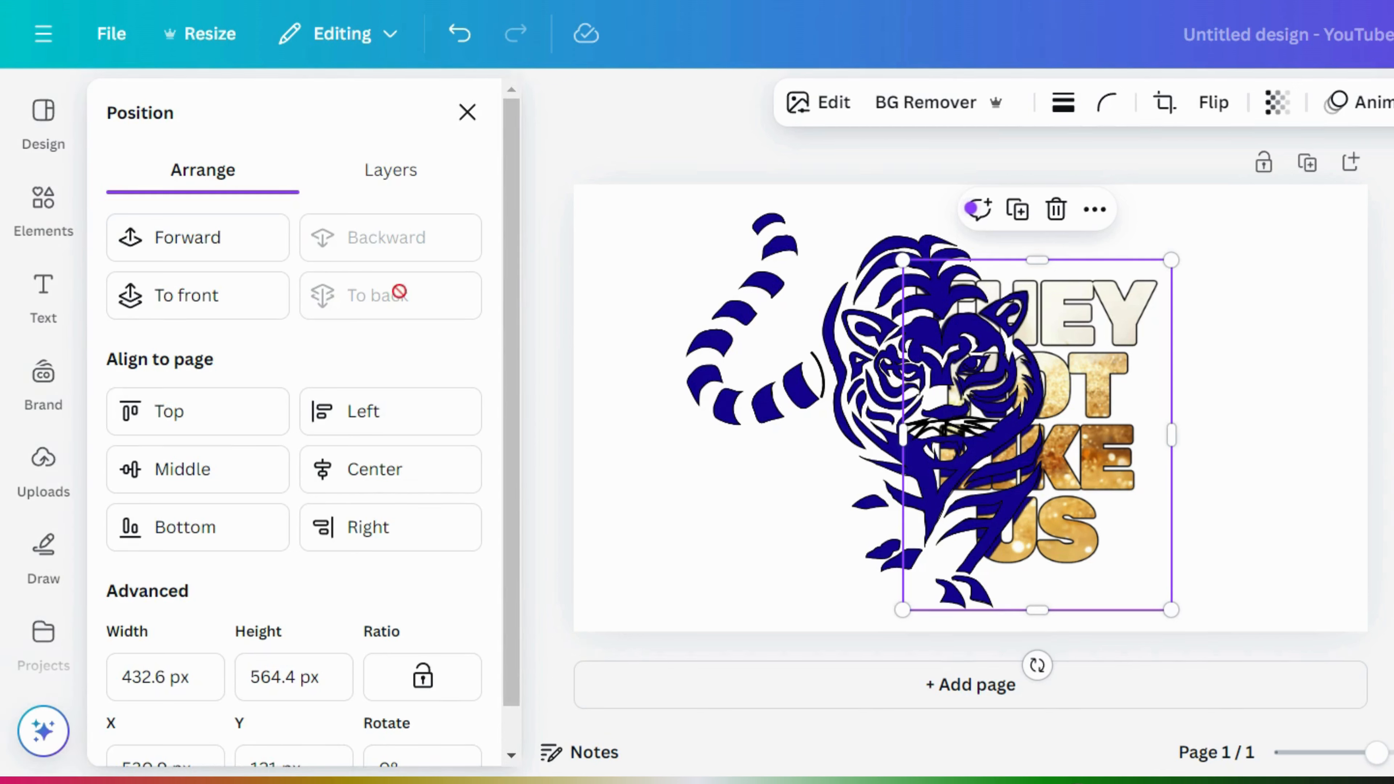
pyautogui.click(179, 317)
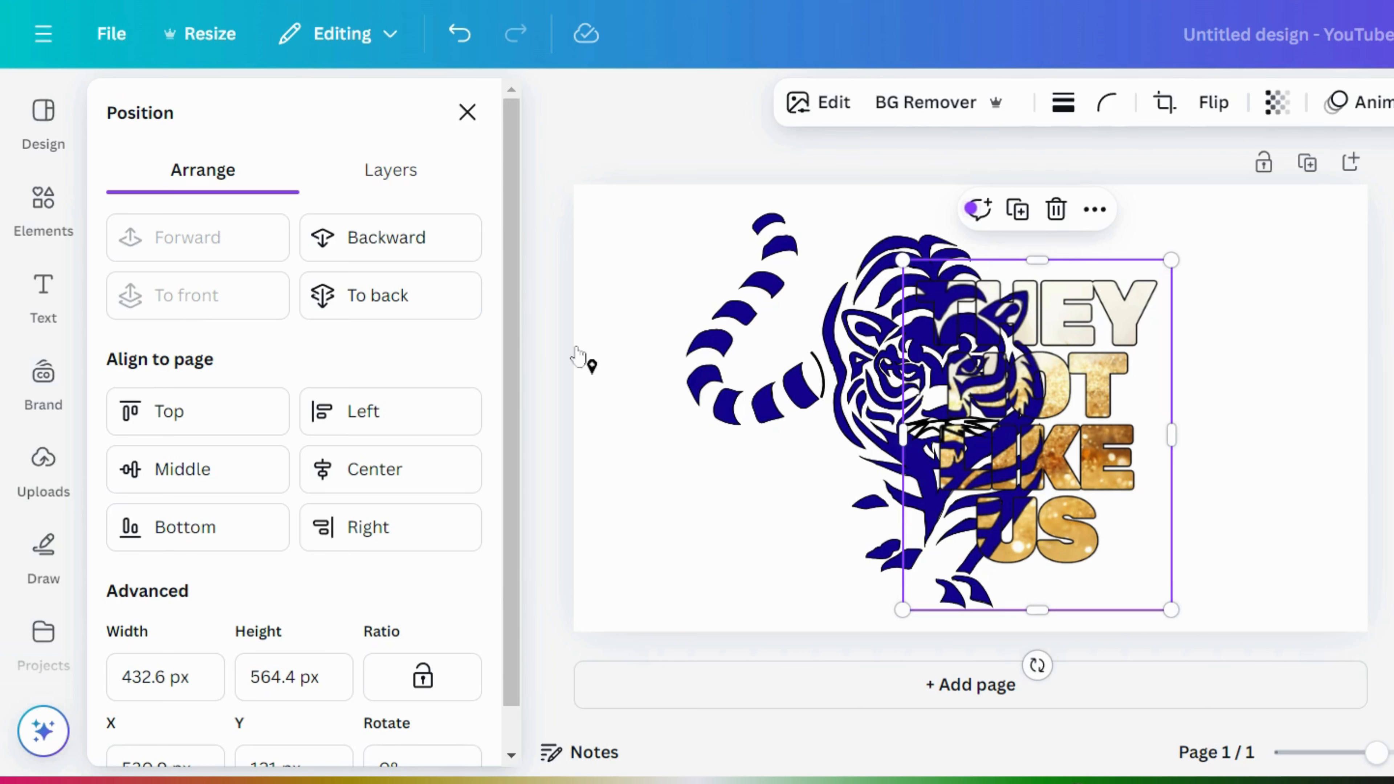
pyautogui.click(1292, 376)
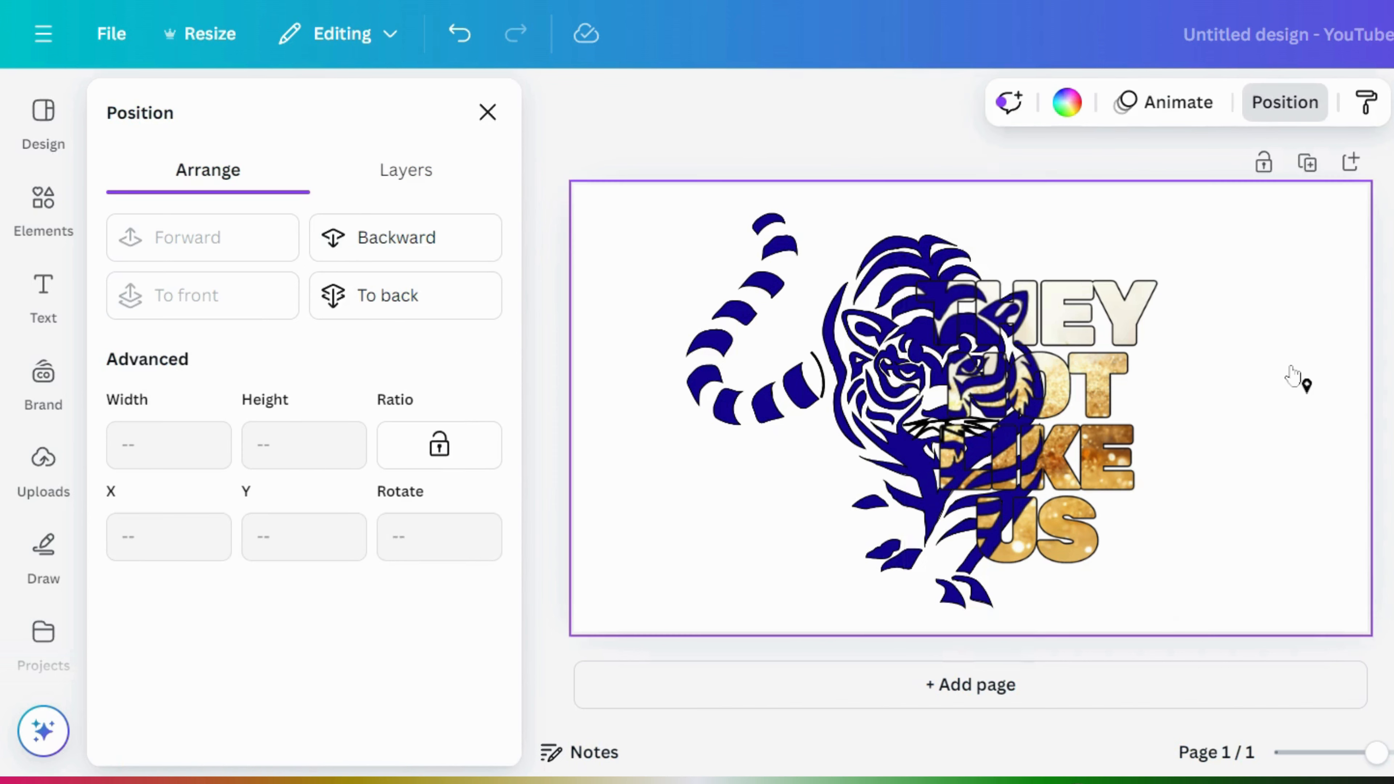
# - Briefly recolour the tiger pink, then return it to dark blue
pyautogui.click(828, 356)
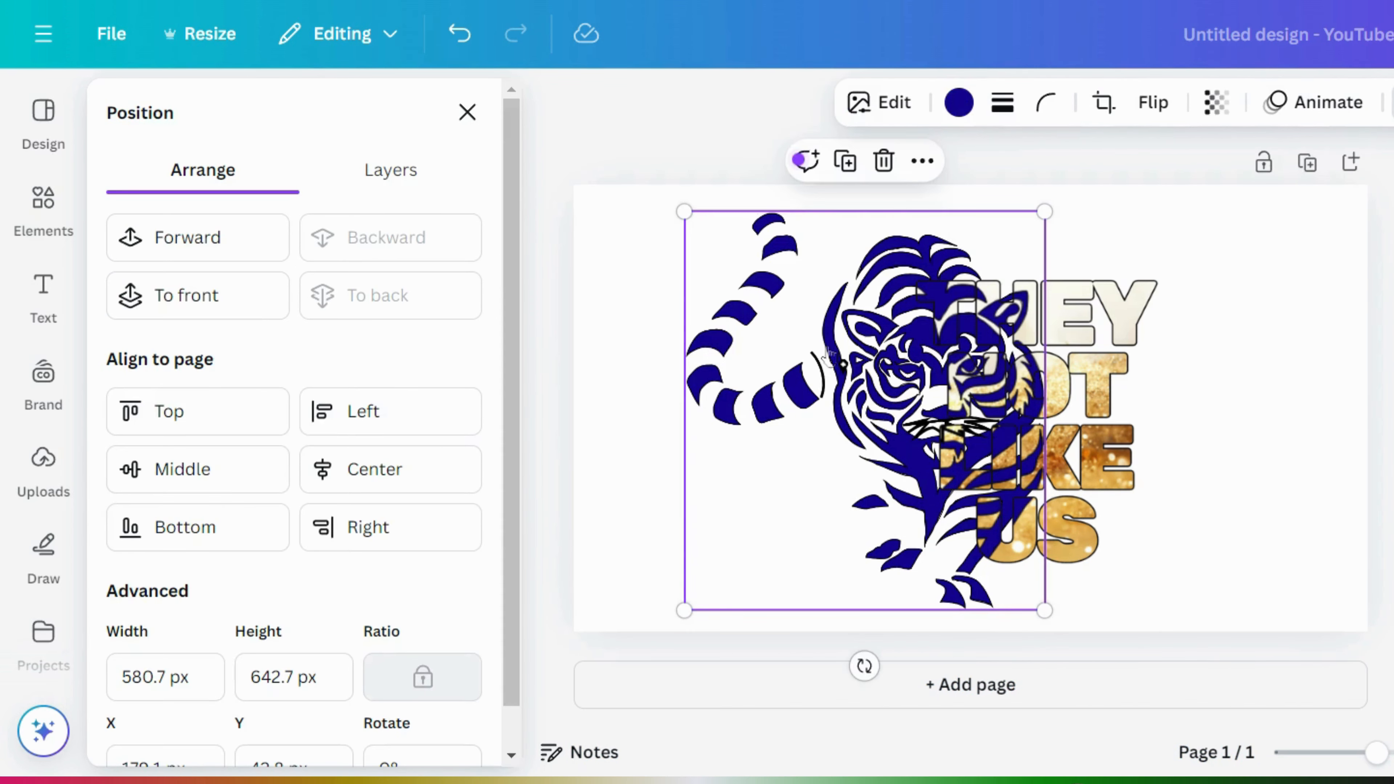
pyautogui.click(956, 103)
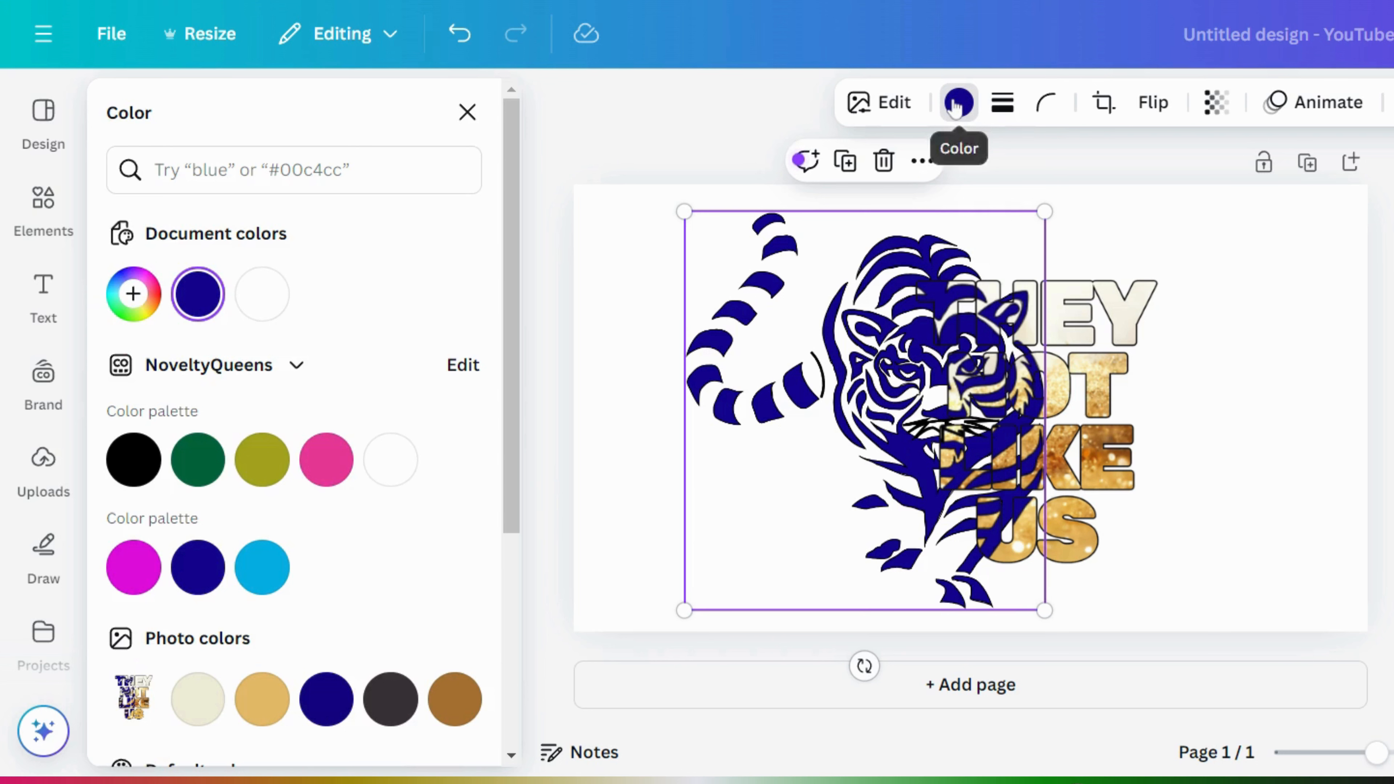
pyautogui.click(330, 467)
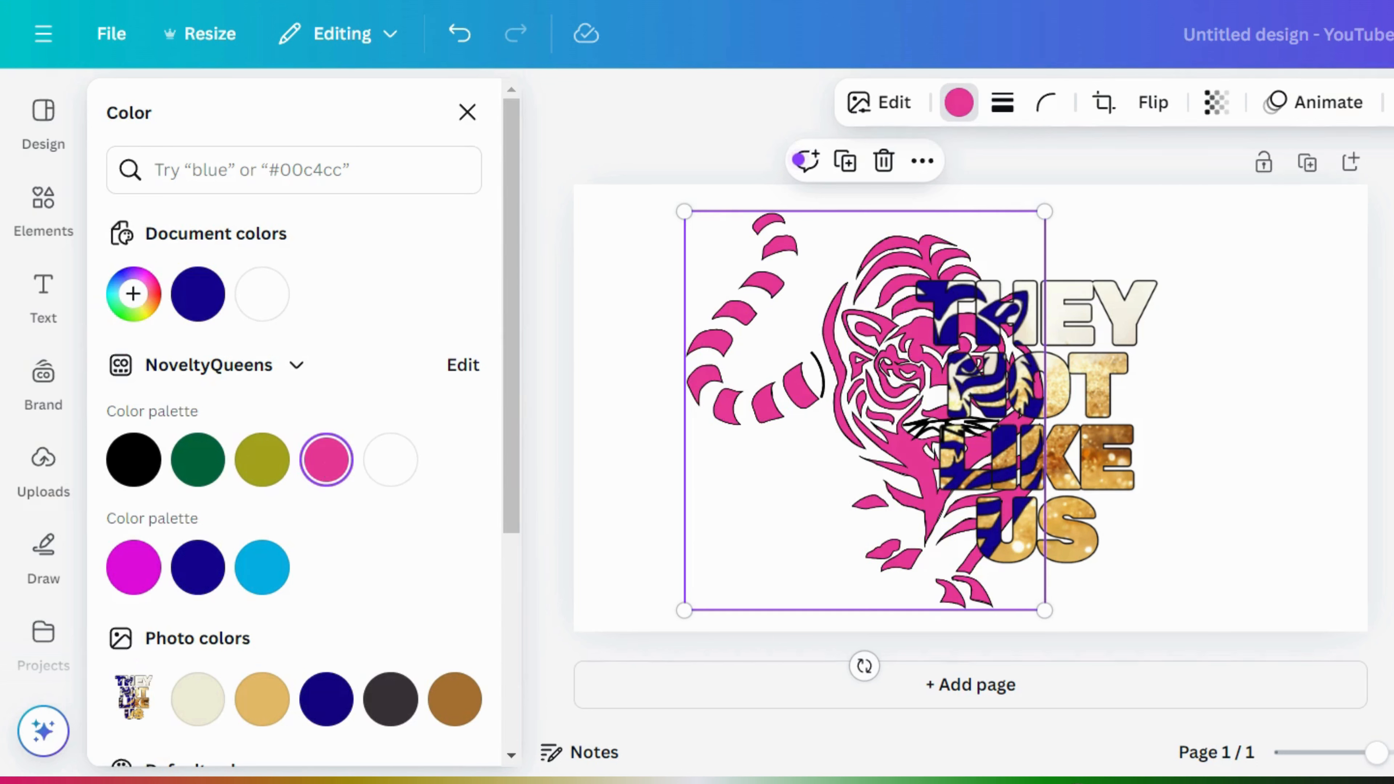
pyautogui.click(197, 571)
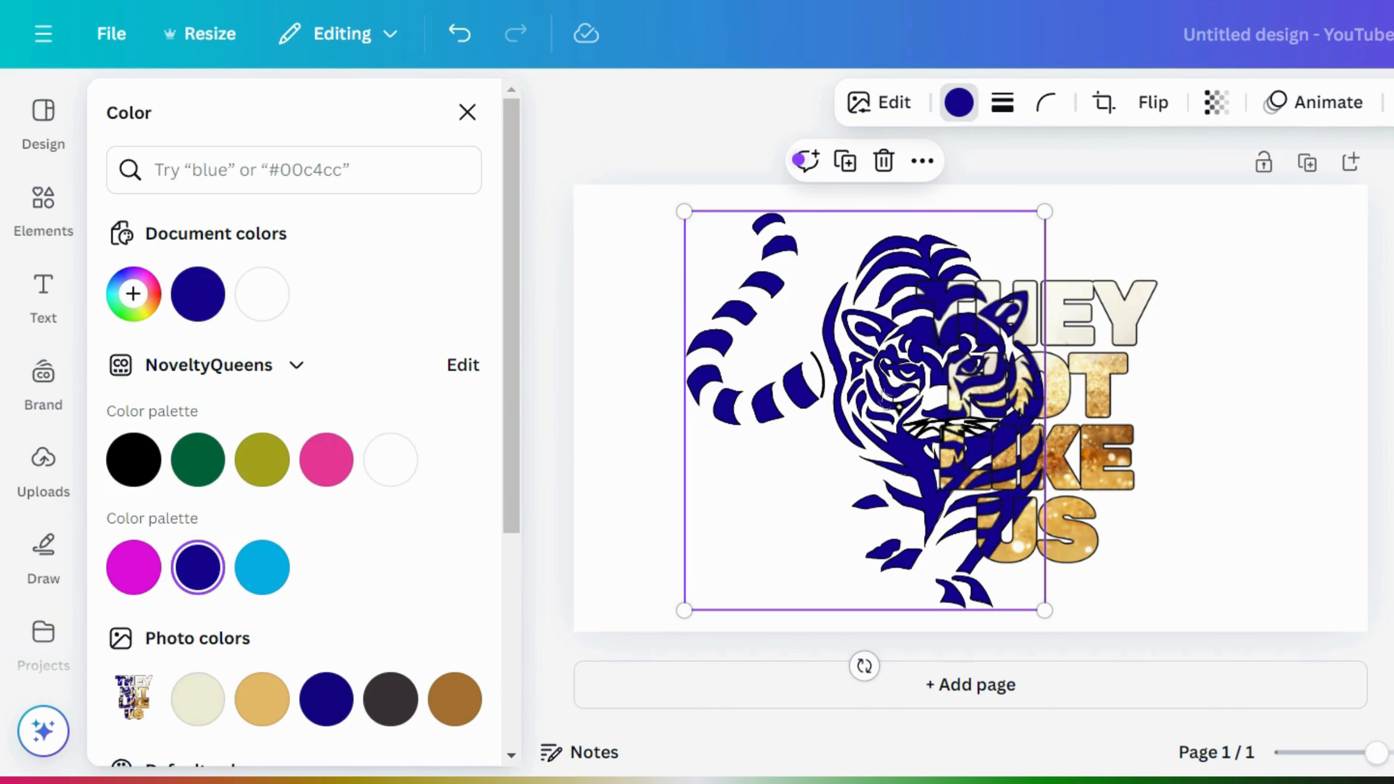
pyautogui.doubleClick(848, 403)
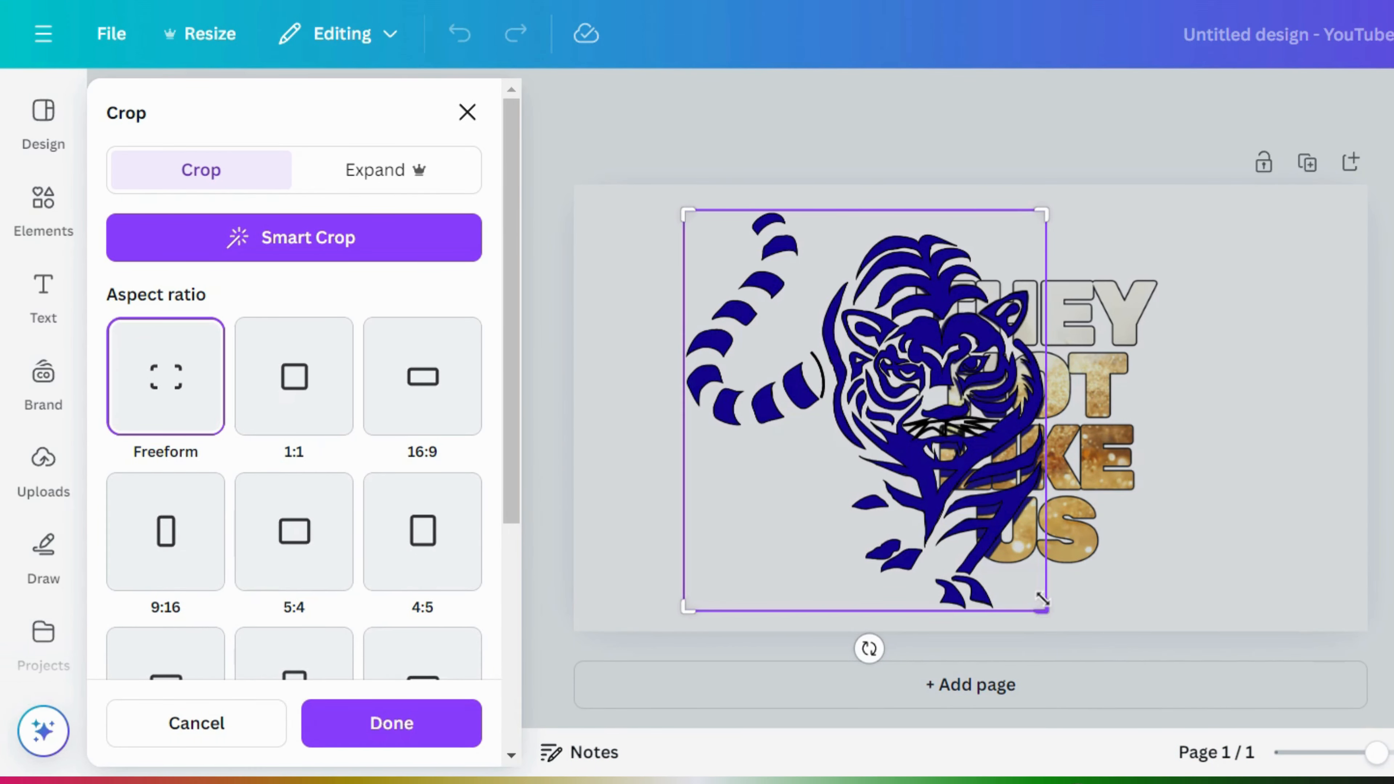
# - Crop the tiger's right side in two passes so it ends at the THEY NOT LIKE US letters
pyautogui.moveTo(1041, 599); pyautogui.dragTo(940, 618)
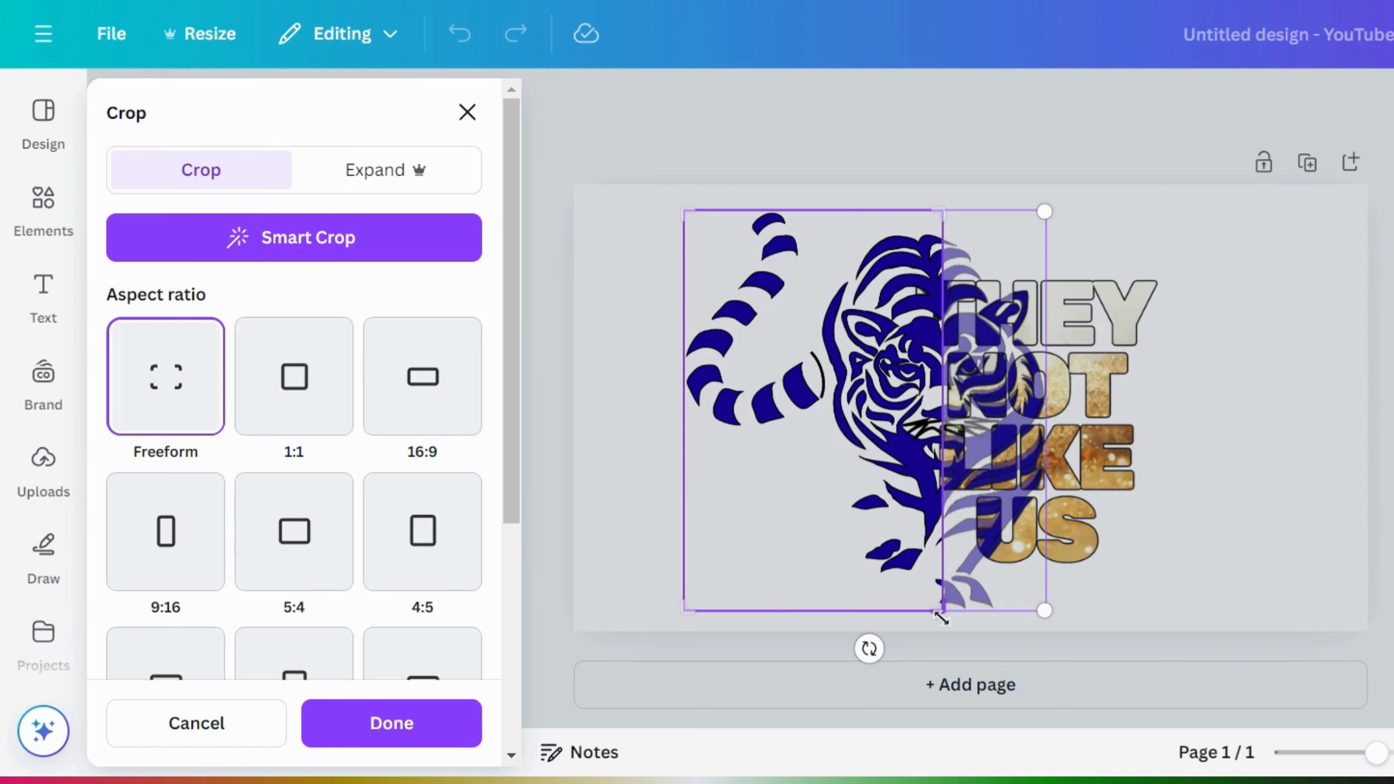
pyautogui.click(1248, 446)
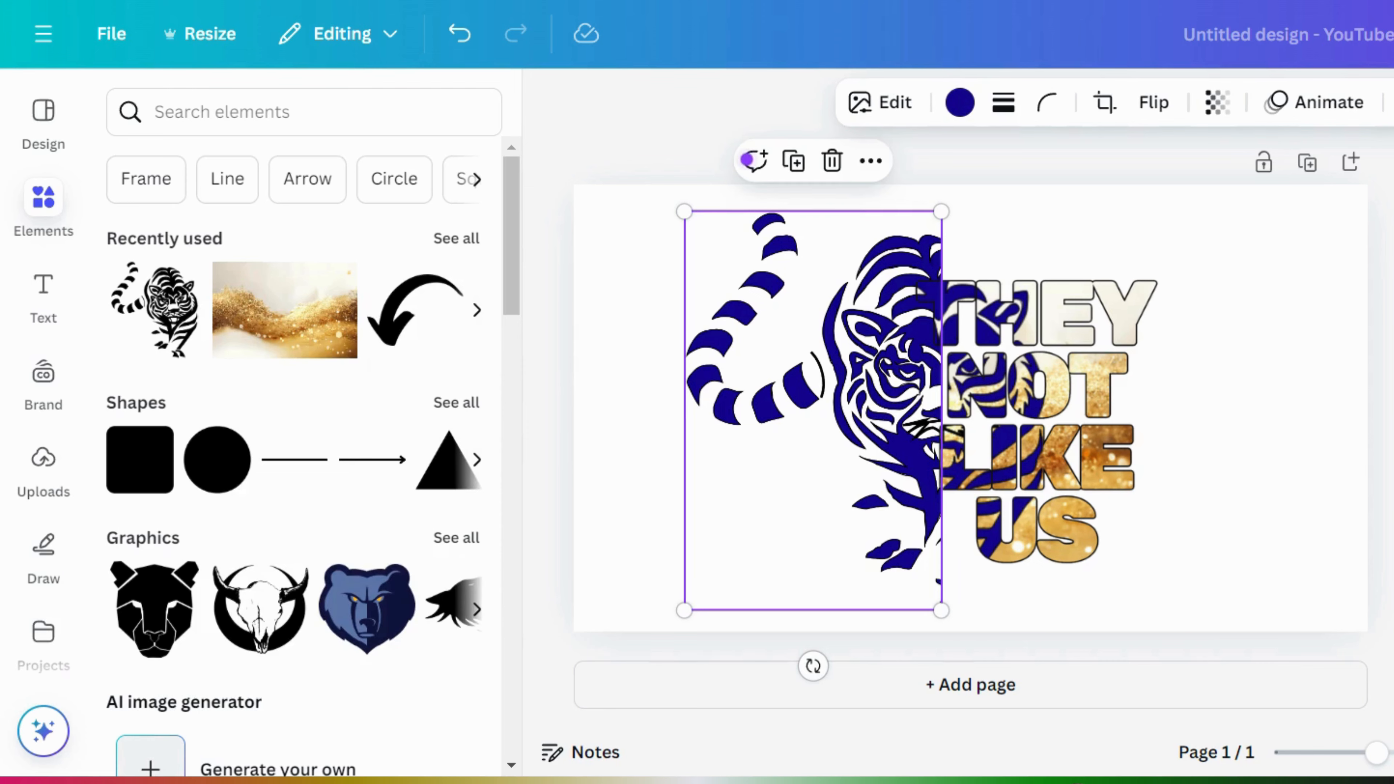
pyautogui.press('Escape')
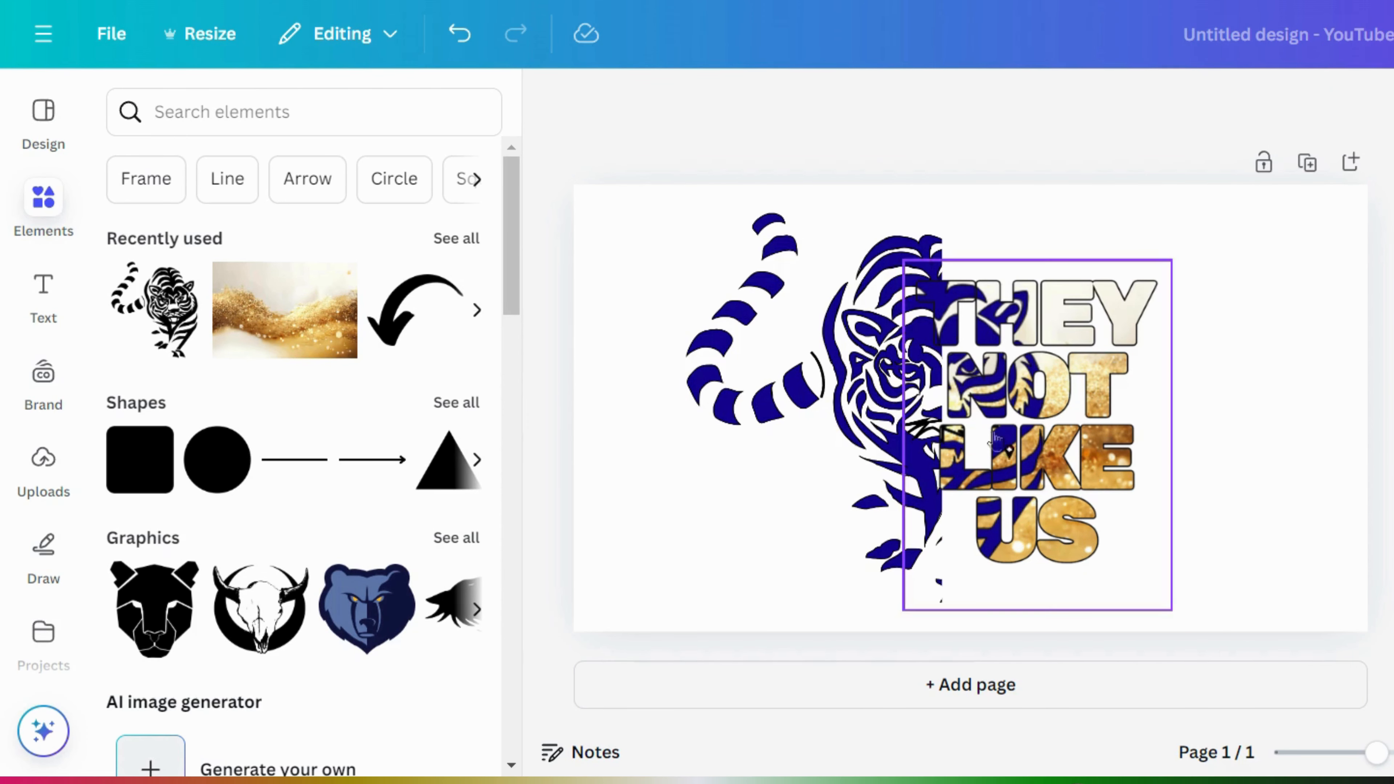
pyautogui.doubleClick(876, 400)
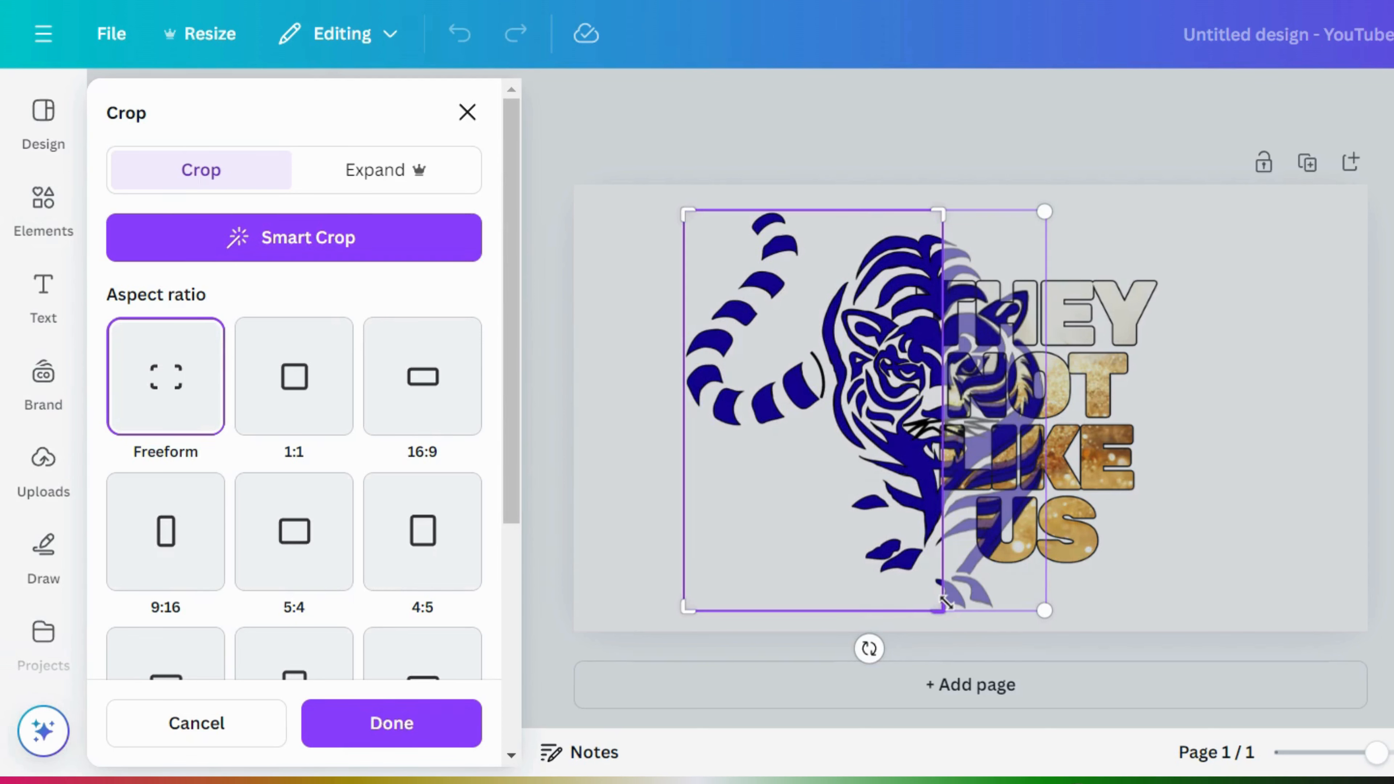
pyautogui.moveTo(945, 603); pyautogui.dragTo(932, 608)
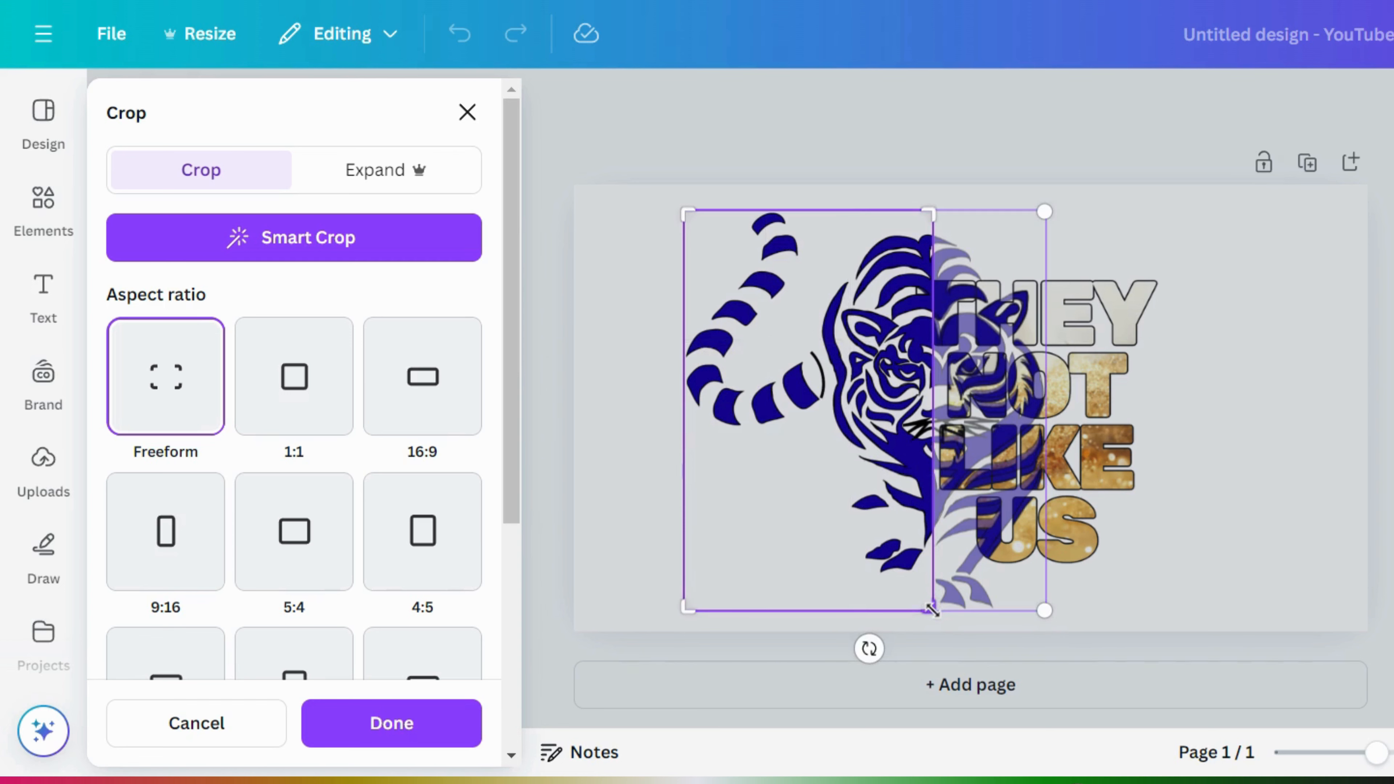
pyautogui.click(1286, 439)
pyautogui.click(1286, 437)
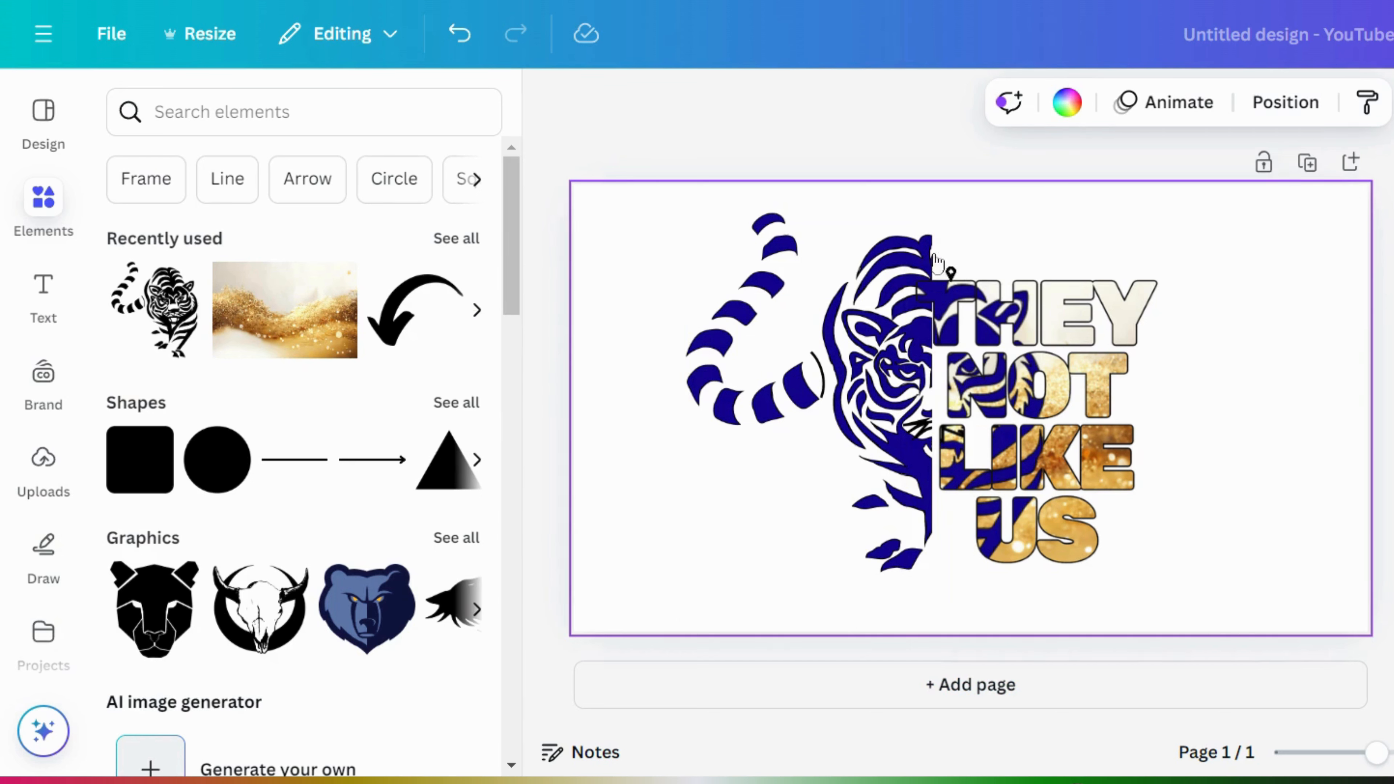
# - Duplicate the tiger and crop the copy to its upper-right head, overlapping the T of THEY
pyautogui.click(895, 278)
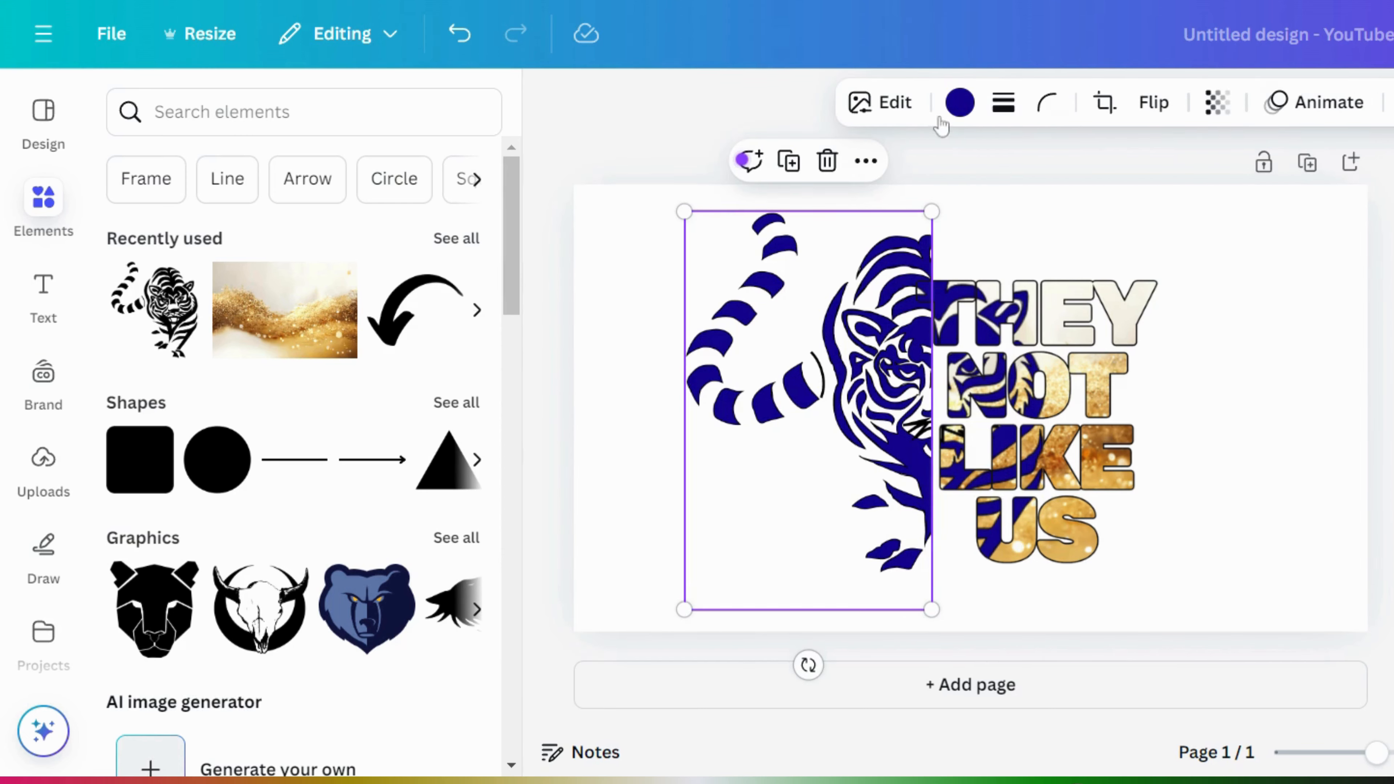
pyautogui.click(789, 162)
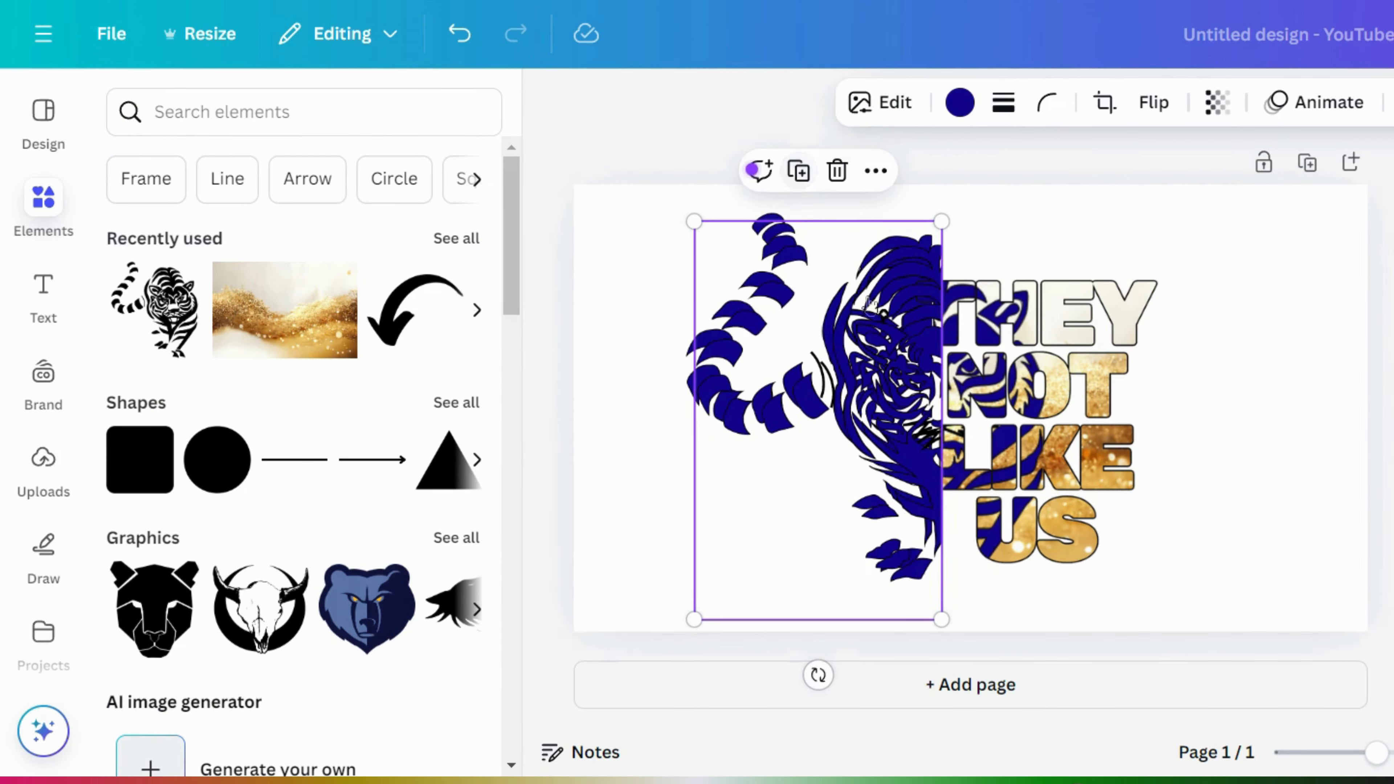
pyautogui.moveTo(907, 379); pyautogui.dragTo(897, 363)
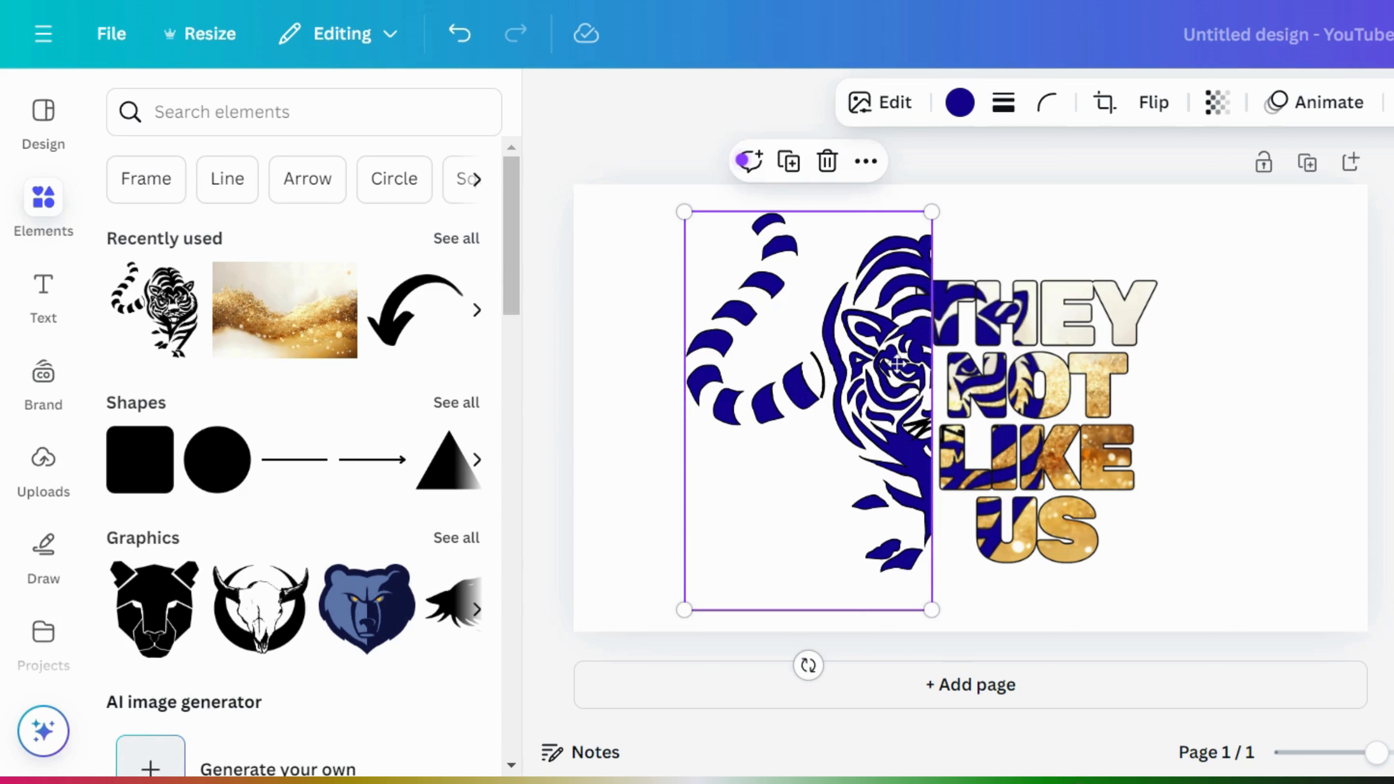
pyautogui.doubleClick(867, 376)
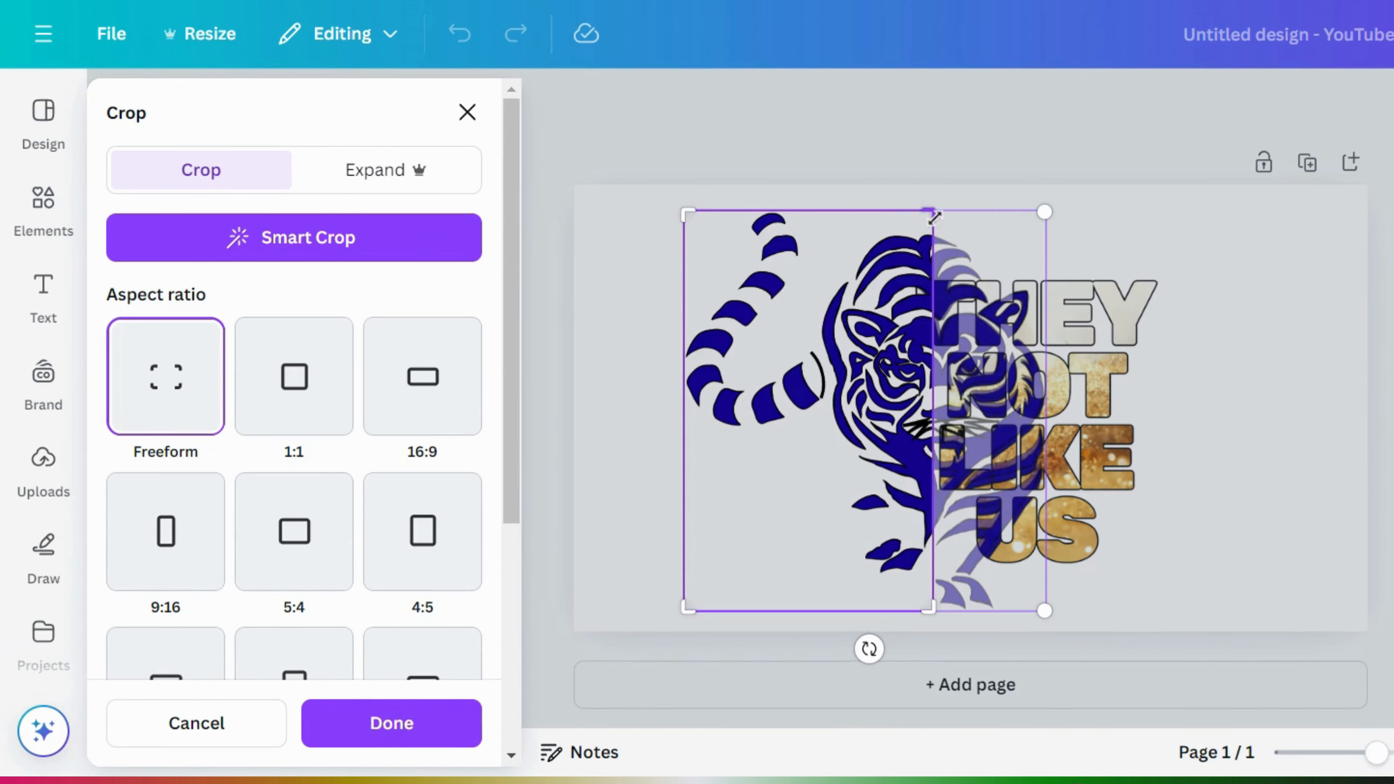
pyautogui.moveTo(934, 218); pyautogui.dragTo(1054, 191)
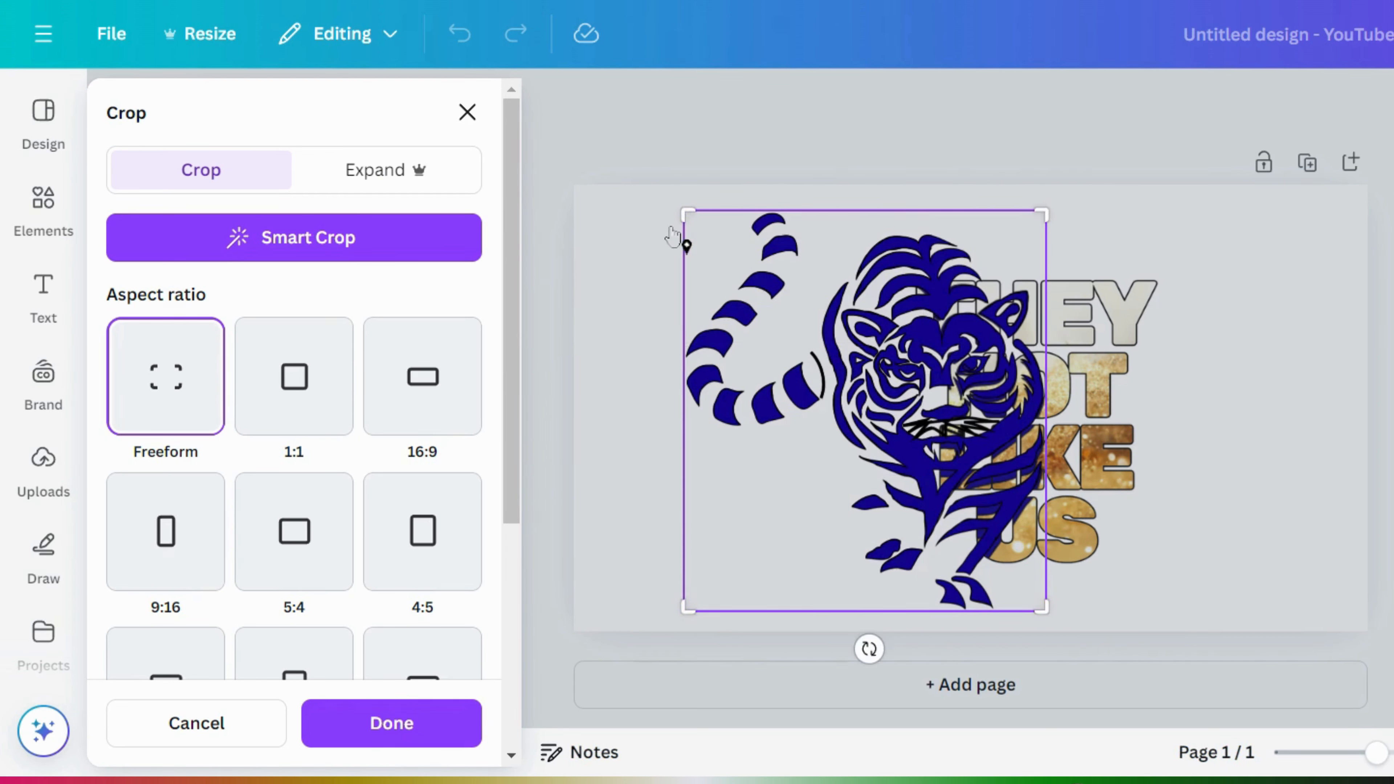
pyautogui.moveTo(685, 217); pyautogui.dragTo(915, 219)
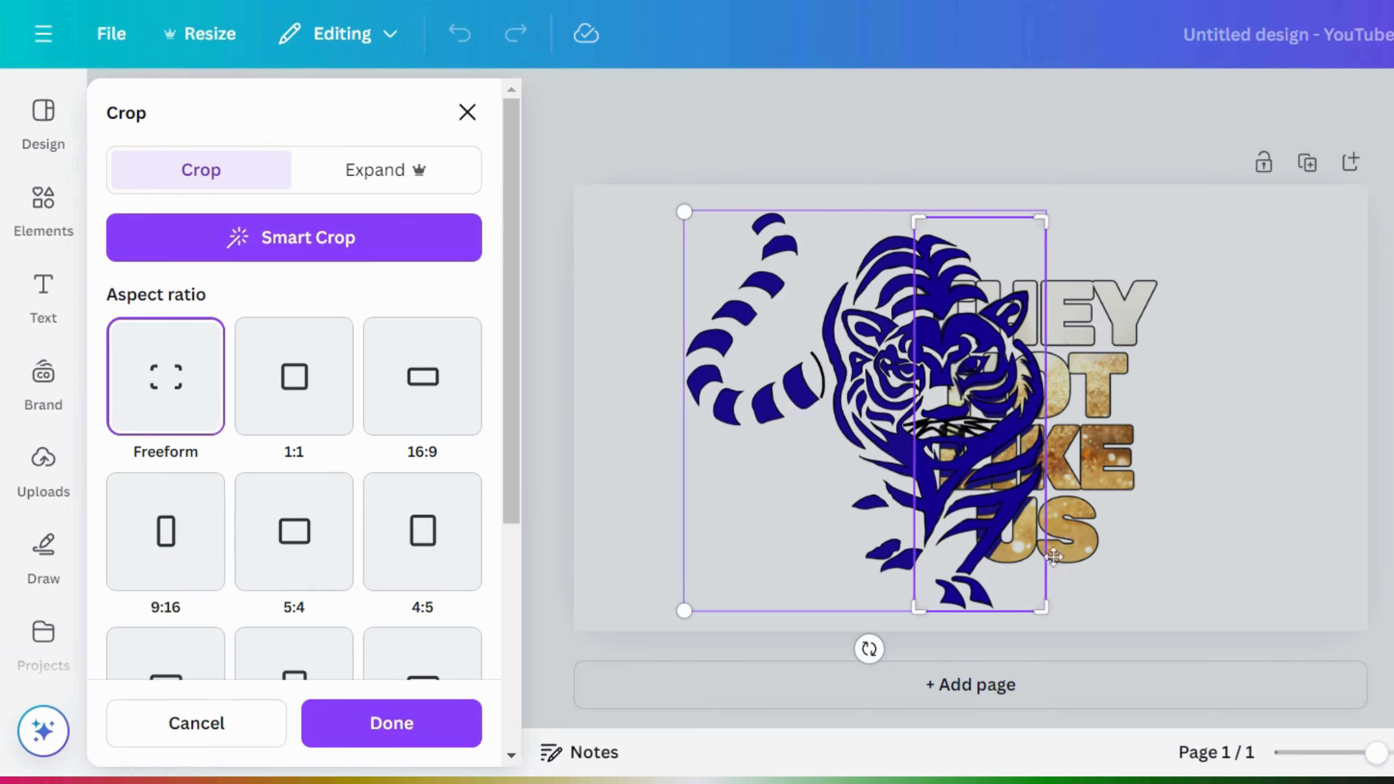
pyautogui.moveTo(1044, 613); pyautogui.dragTo(1032, 283)
pyautogui.click(1303, 291)
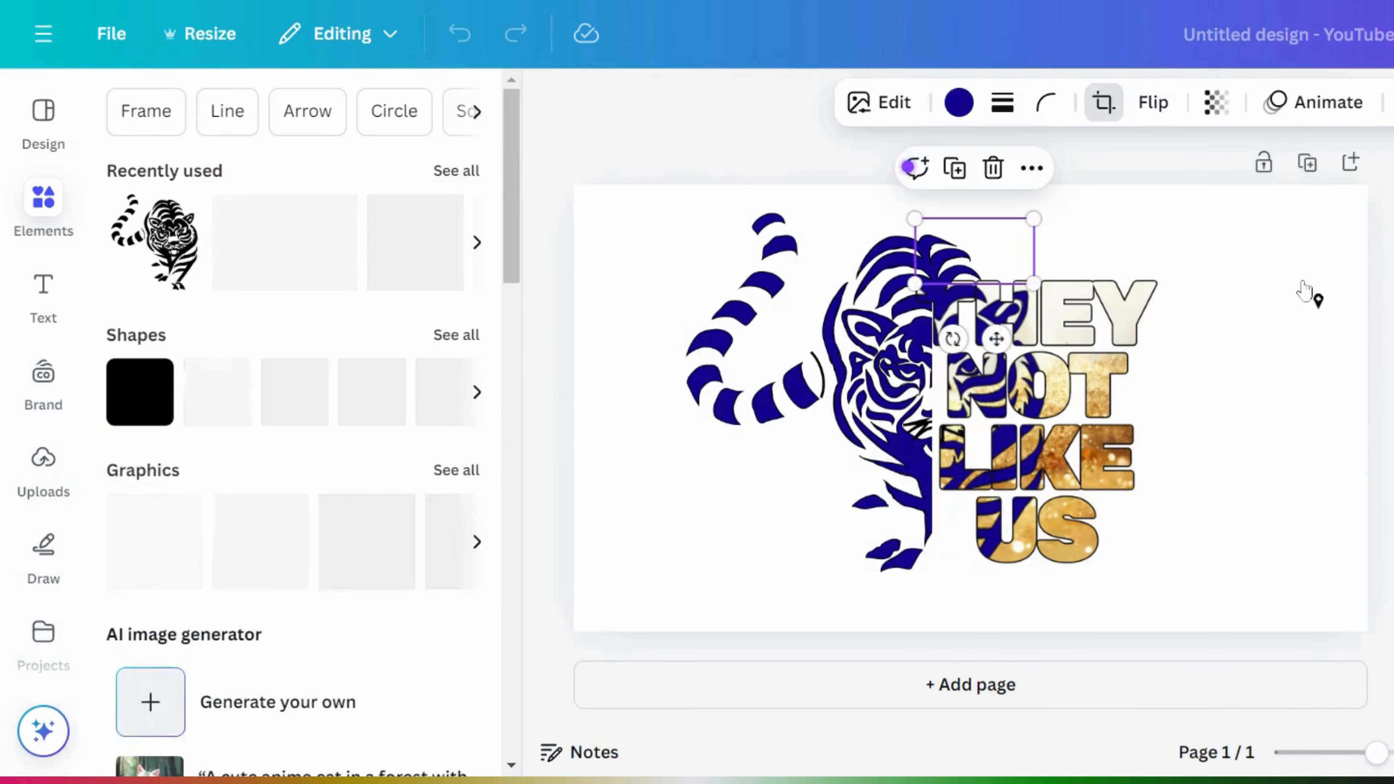
pyautogui.click(1305, 290)
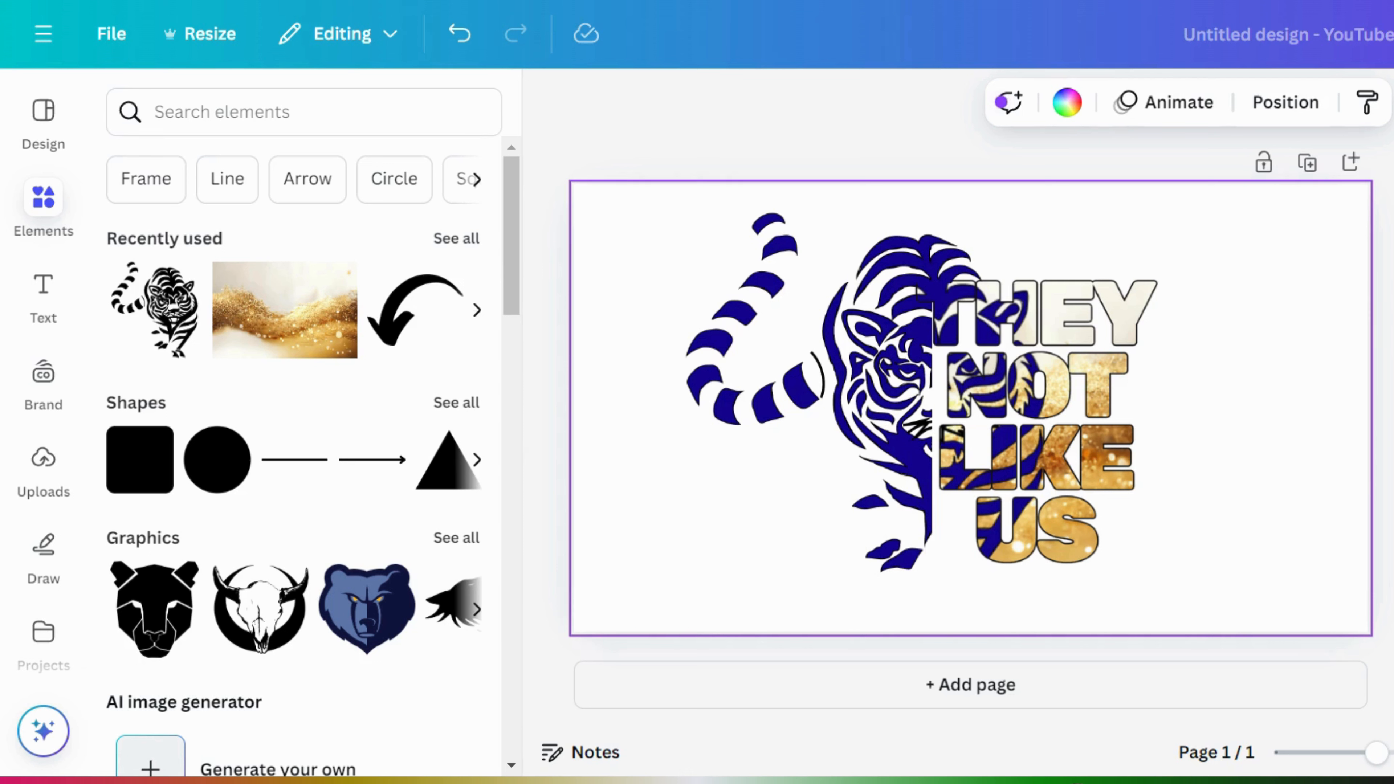
# - Group the tiger and text, enlarge and lower the group, then add a blank page 2
pyautogui.moveTo(1383, 244); pyautogui.dragTo(585, 632)
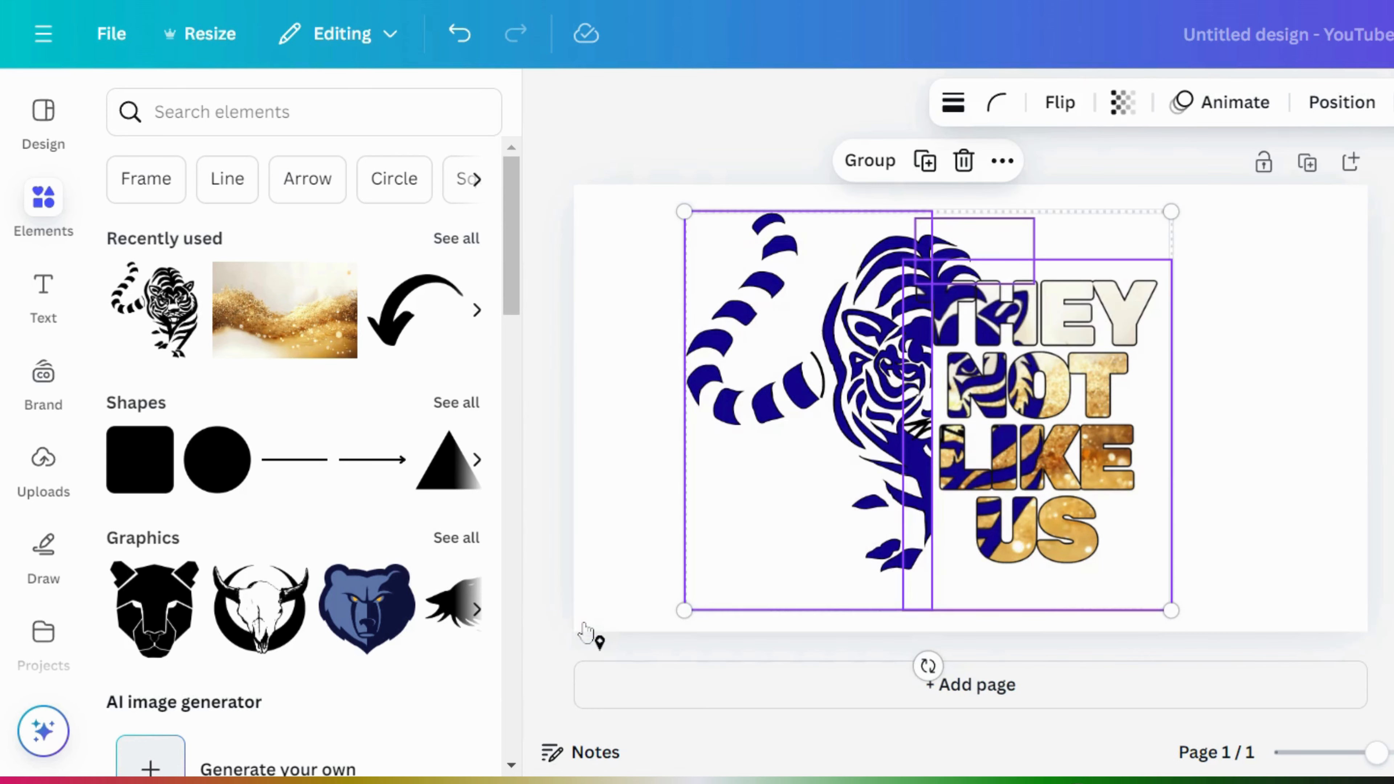
pyautogui.click(875, 164)
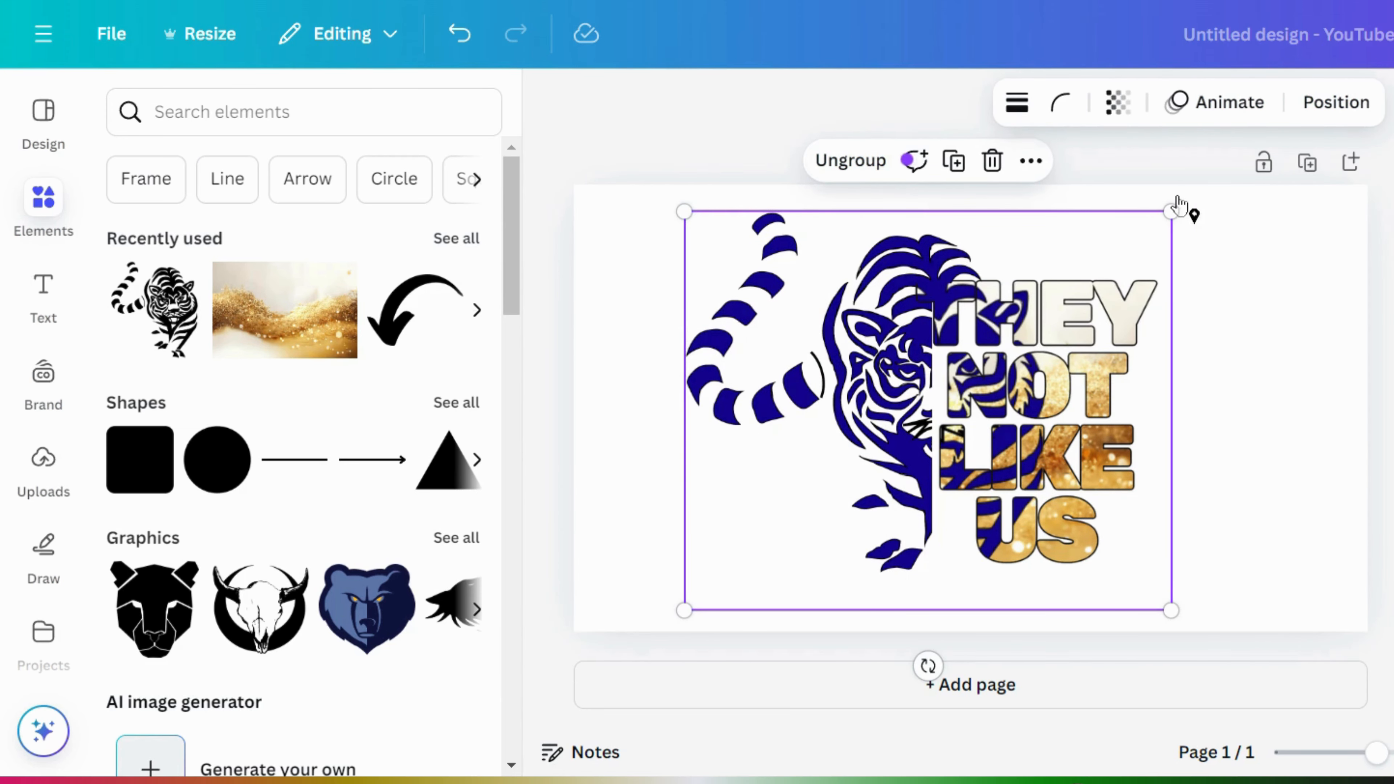
pyautogui.moveTo(1171, 209); pyautogui.dragTo(1234, 159)
pyautogui.moveTo(1054, 359)
pyautogui.mouseDown()
pyautogui.moveTo(1049, 400)
pyautogui.moveTo(1032, 370)
pyautogui.moveTo(1049, 381)
pyautogui.mouseUp()
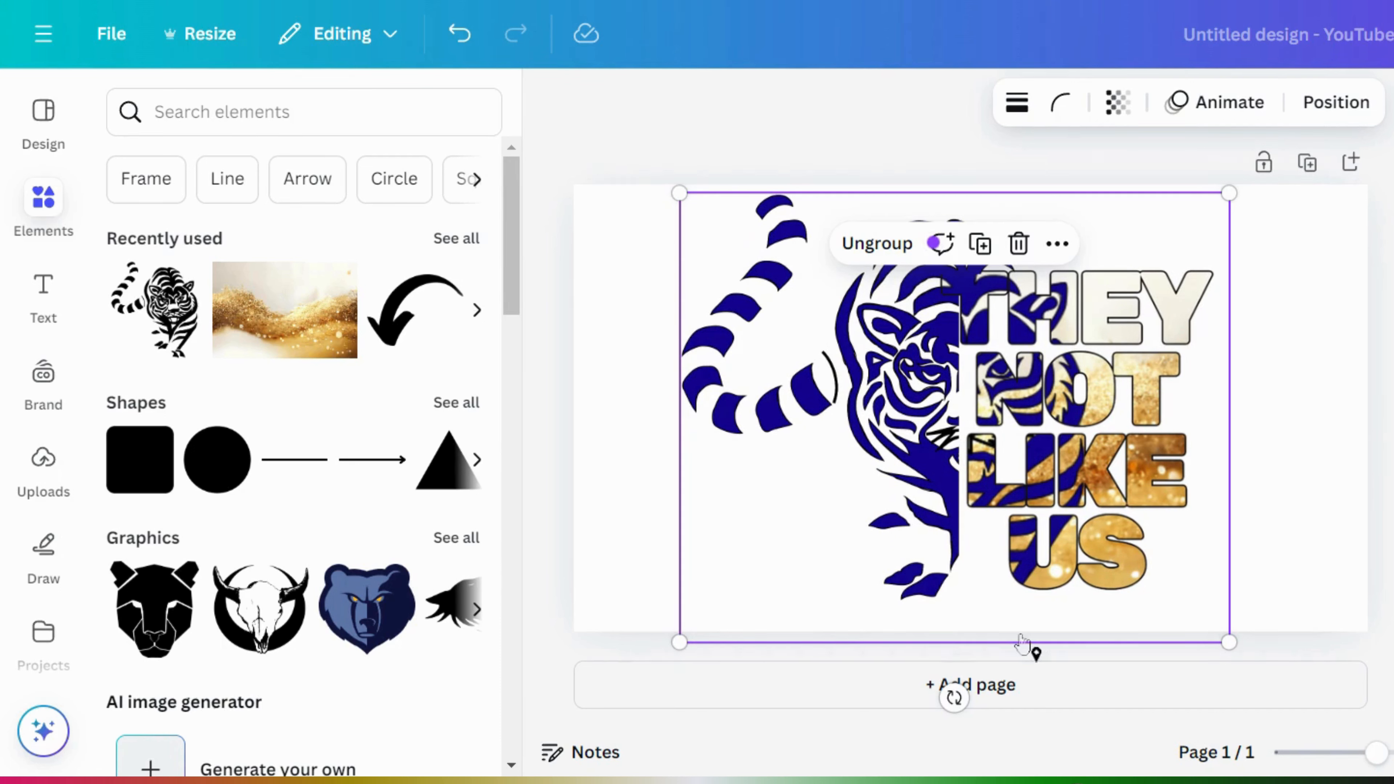
pyautogui.click(1042, 695)
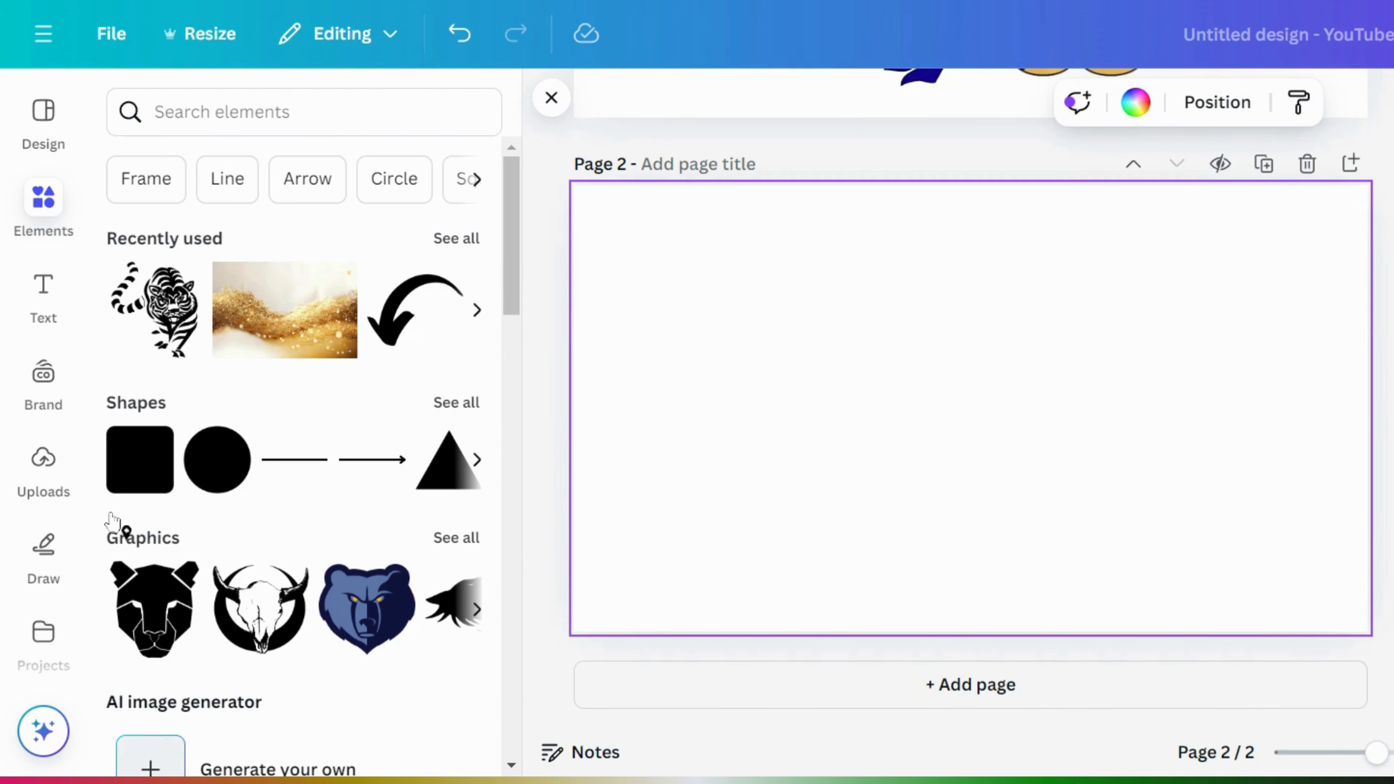
# - Place the uploaded gradient teddy bear image on page 2, trim both sides, and shrink it
pyautogui.click(40, 461)
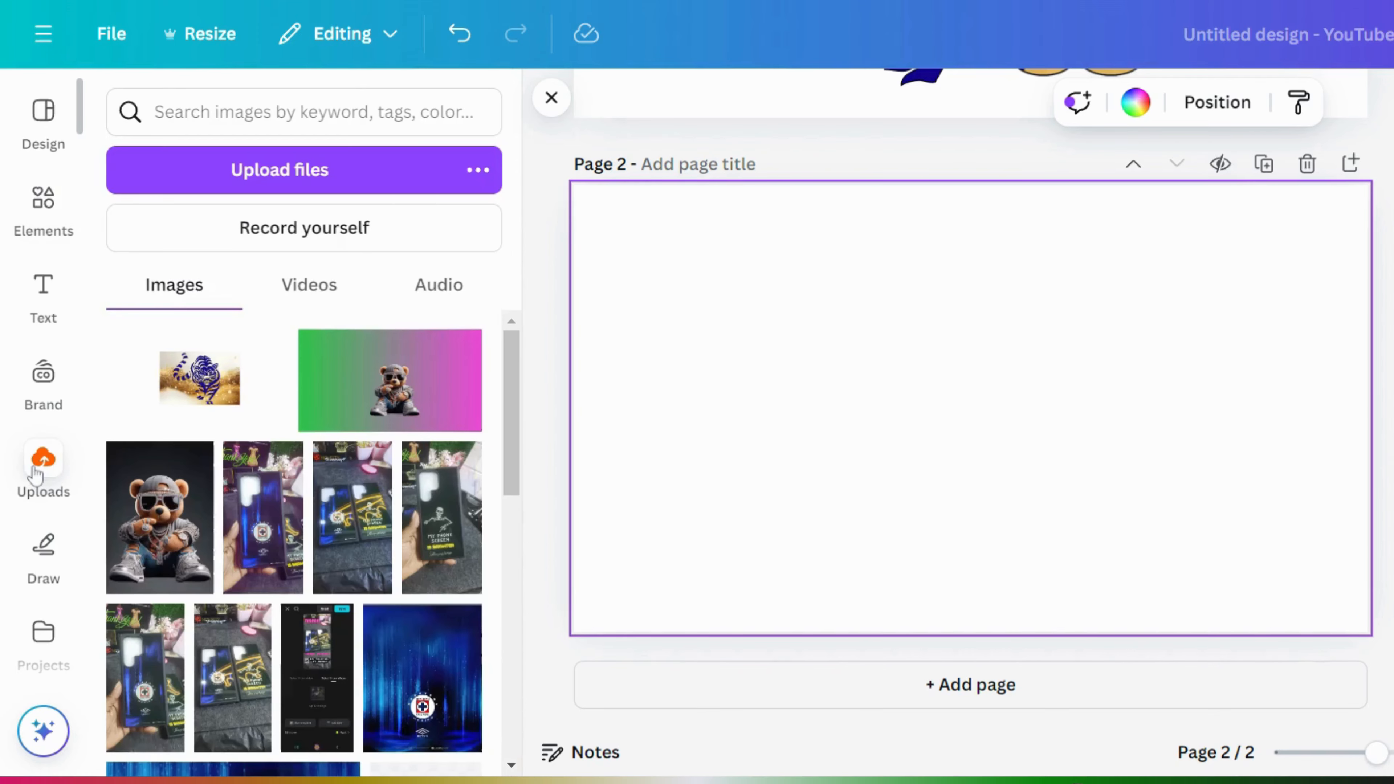
pyautogui.click(400, 386)
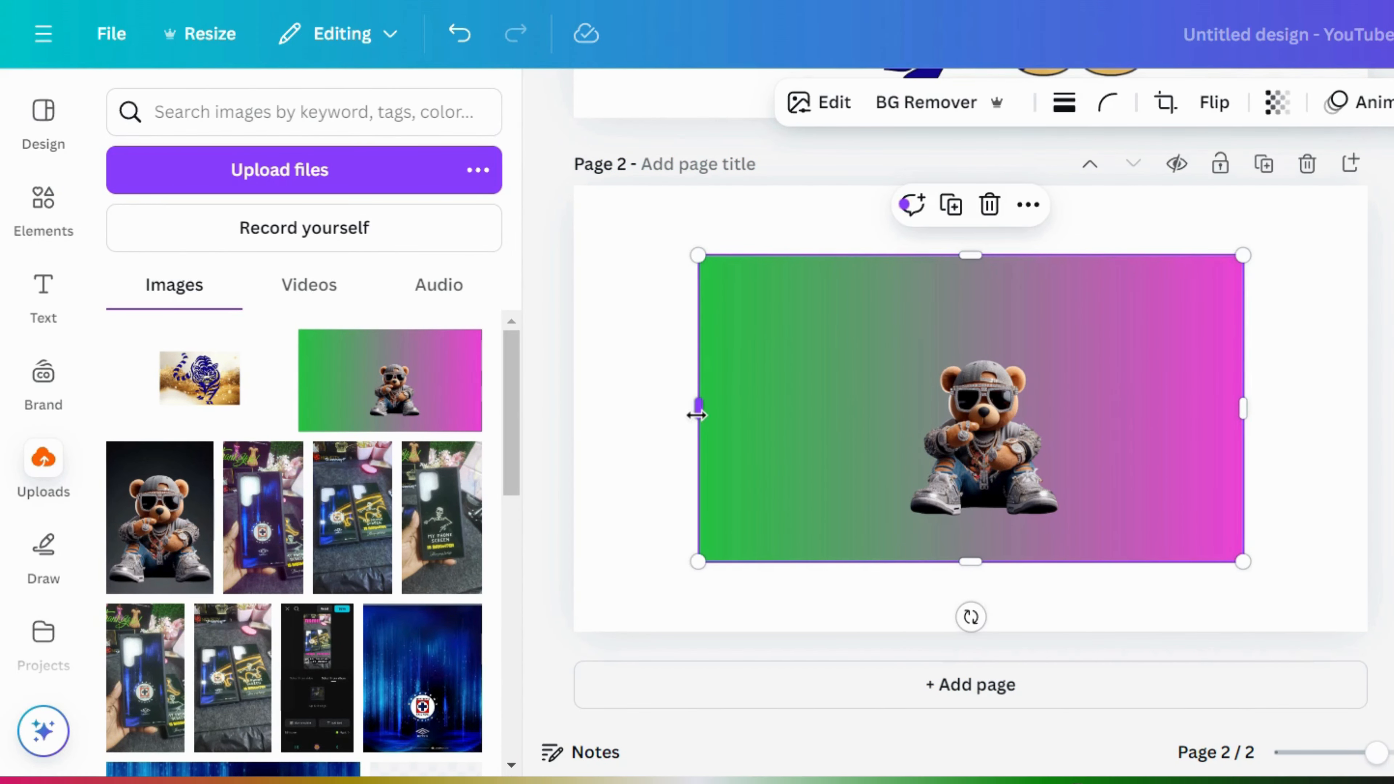
pyautogui.moveTo(696, 415); pyautogui.dragTo(862, 413)
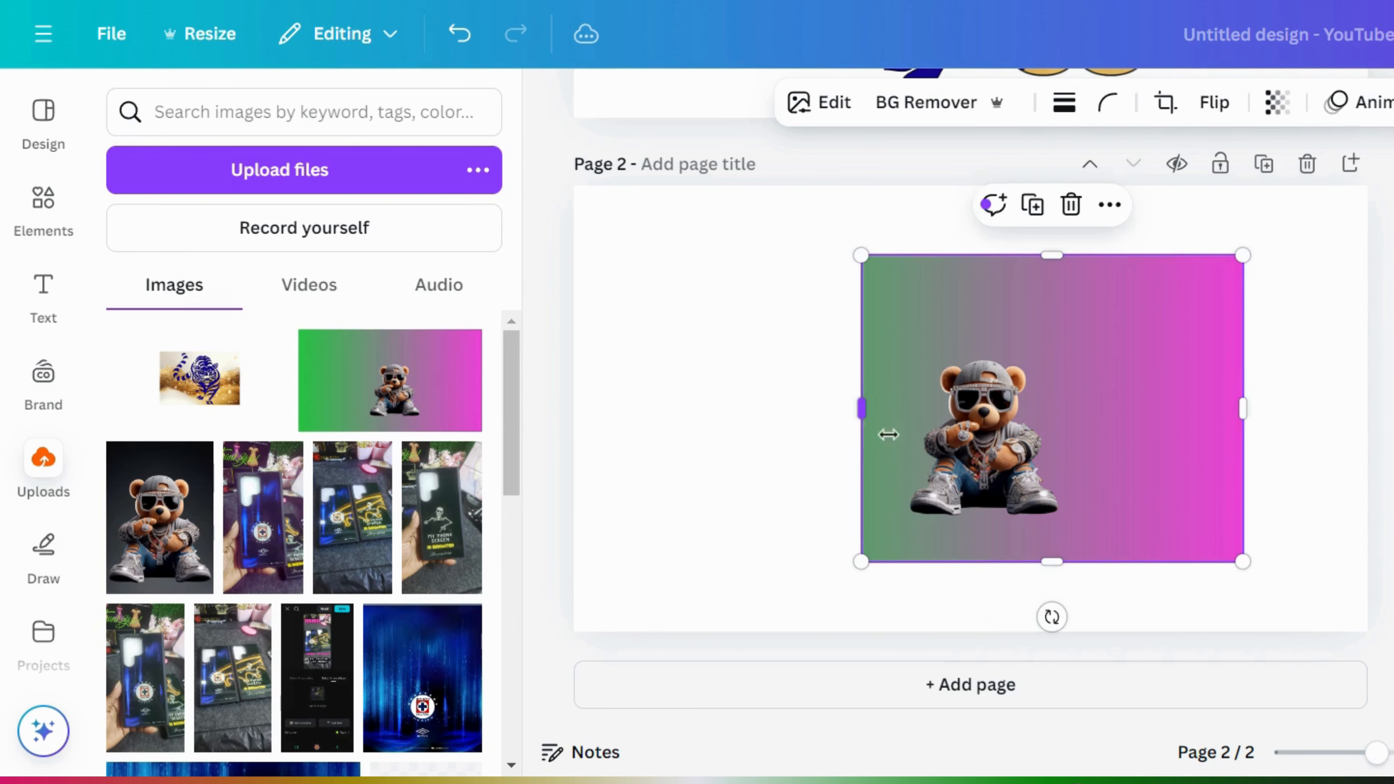
pyautogui.moveTo(1242, 408); pyautogui.dragTo(1097, 407)
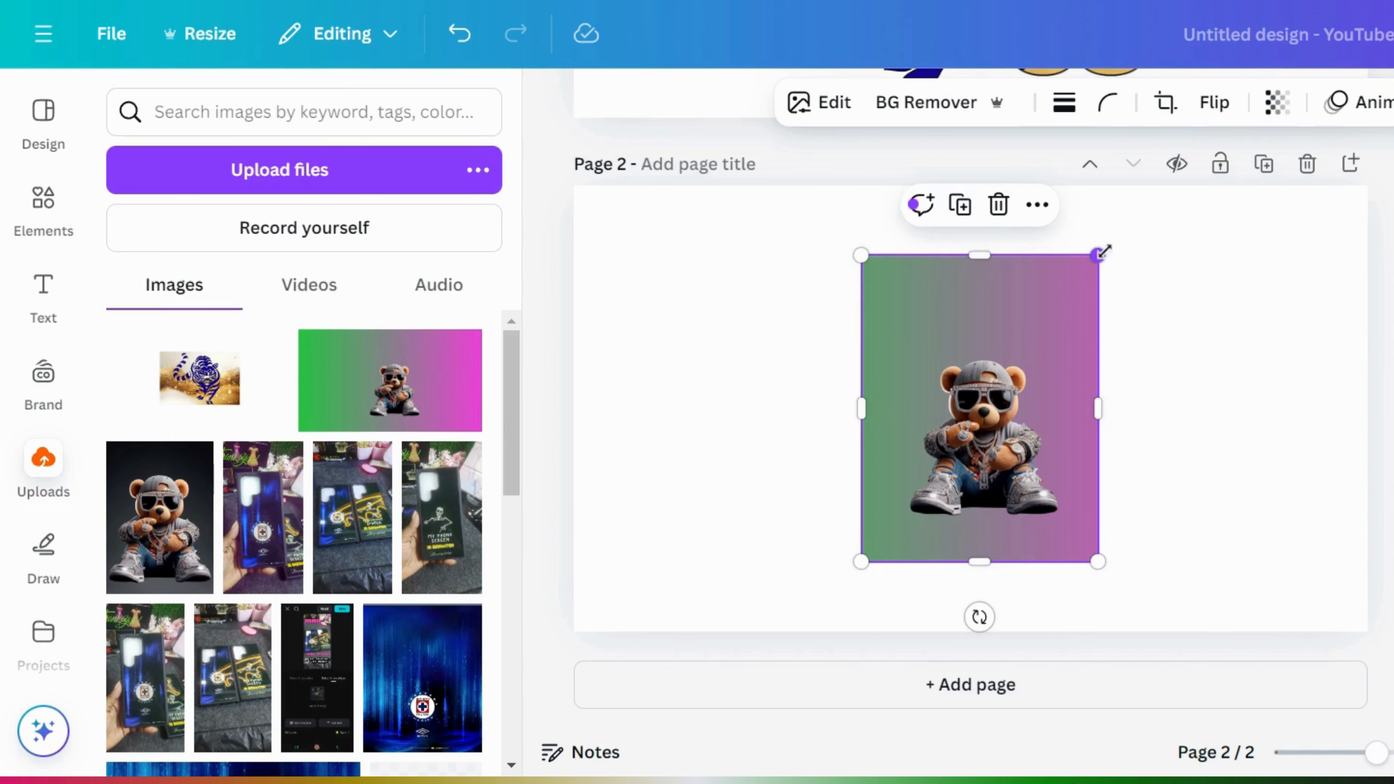
pyautogui.moveTo(1098, 254); pyautogui.dragTo(1060, 323)
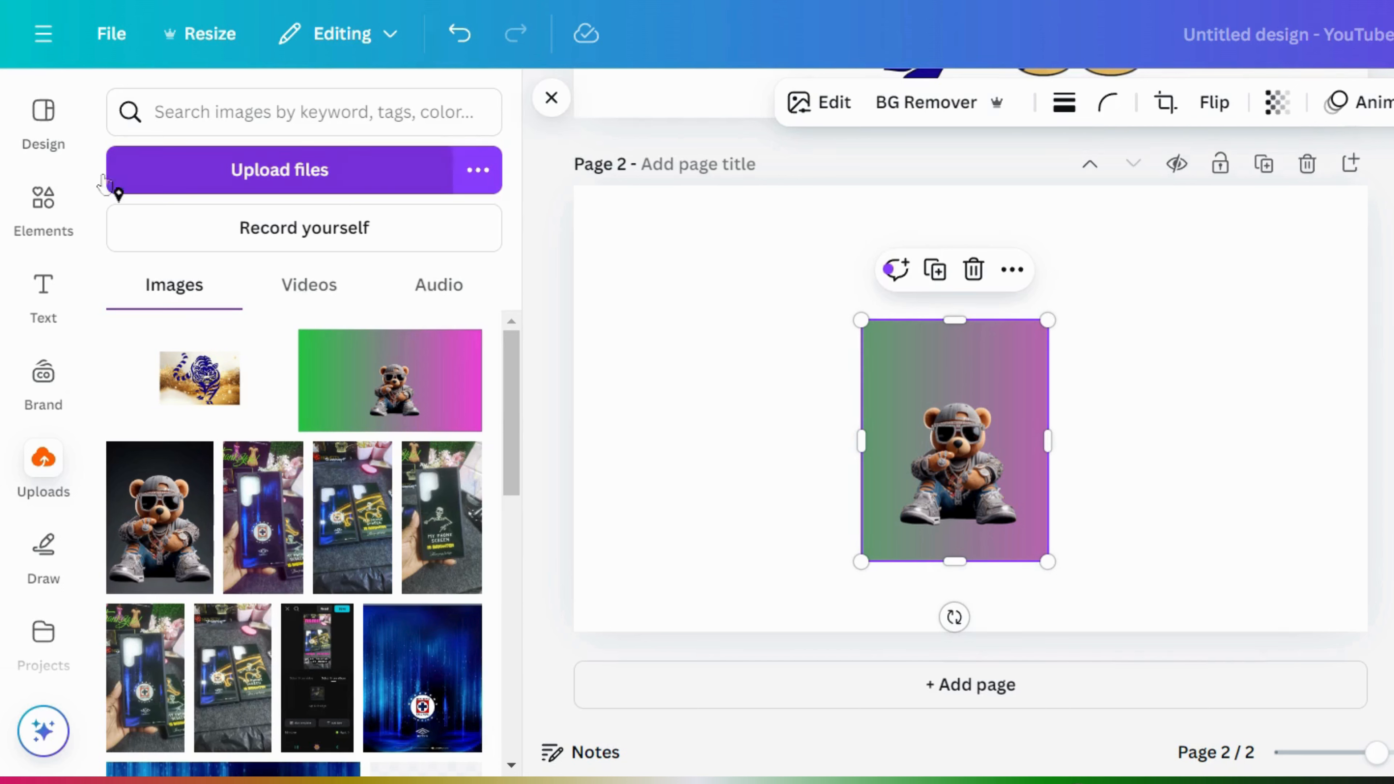
# - Open the FontFrame app from Apps and left-align its THEY NOT LIKE US text
pyautogui.scroll(-1, 83, 171)
pyautogui.scroll(-2, 88, 197)
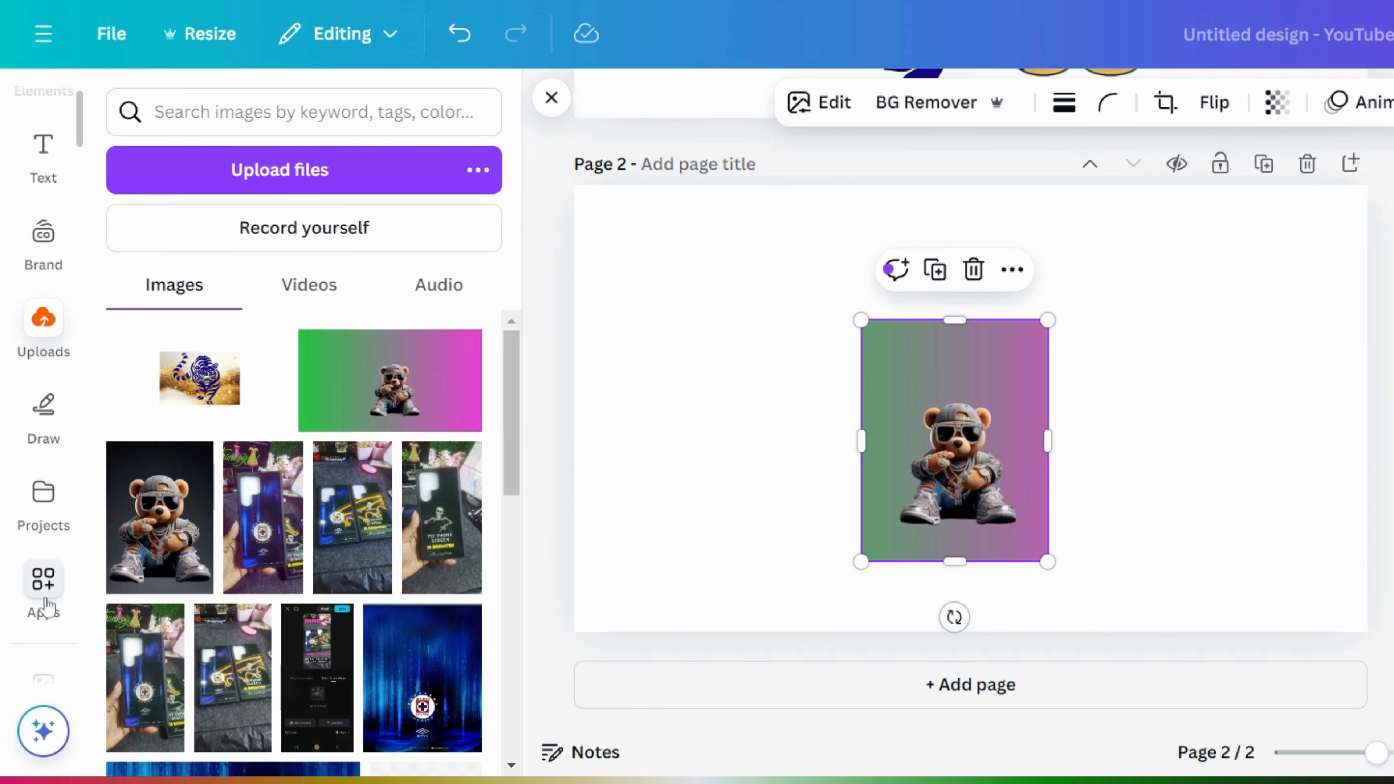
pyautogui.click(44, 588)
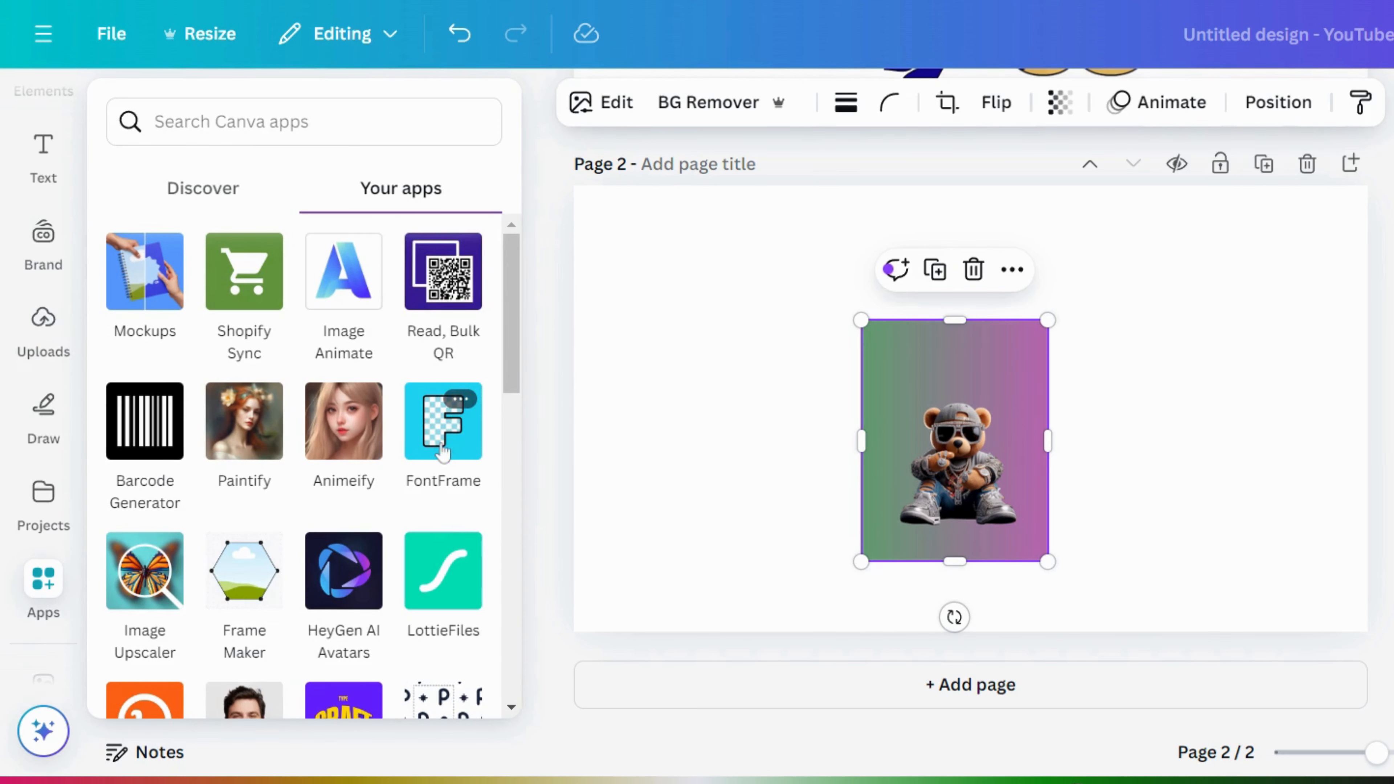
pyautogui.click(442, 434)
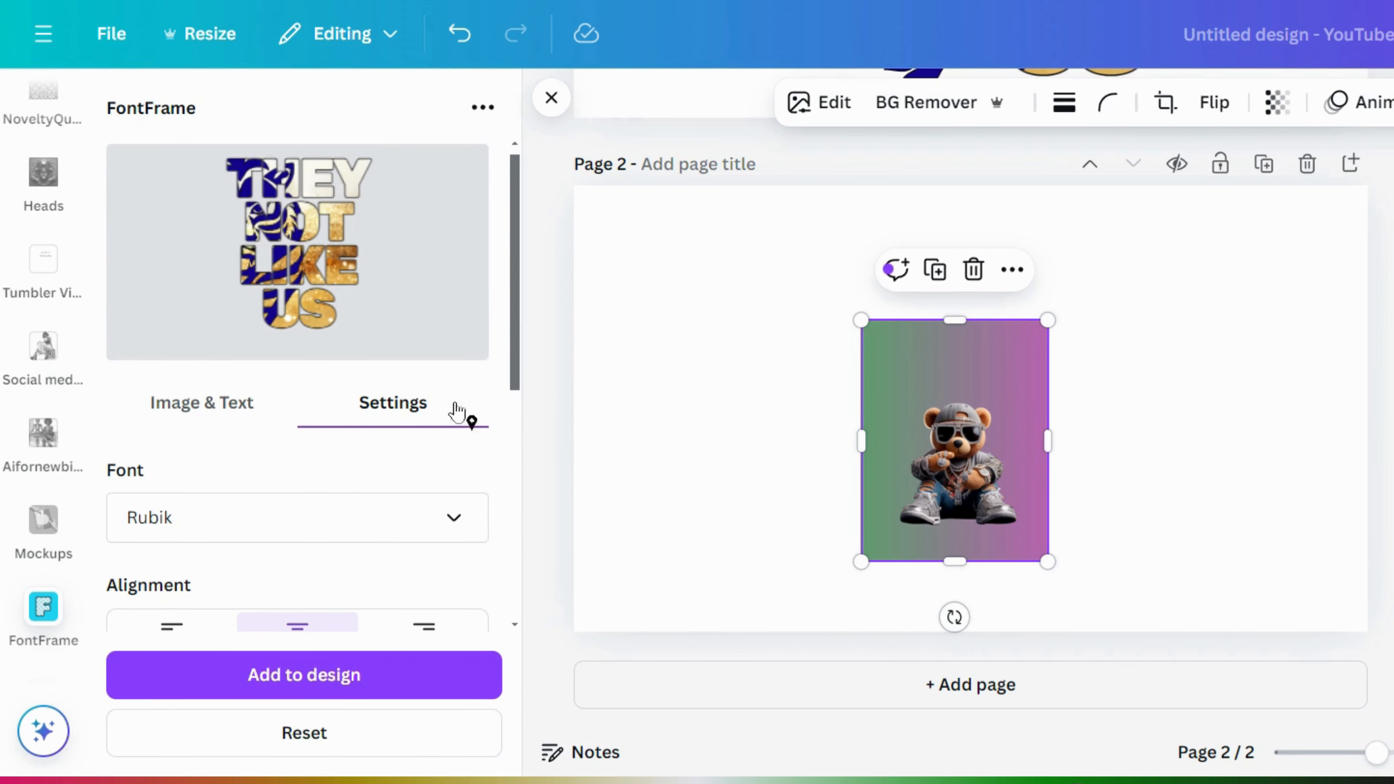
pyautogui.moveTo(516, 327); pyautogui.dragTo(503, 296)
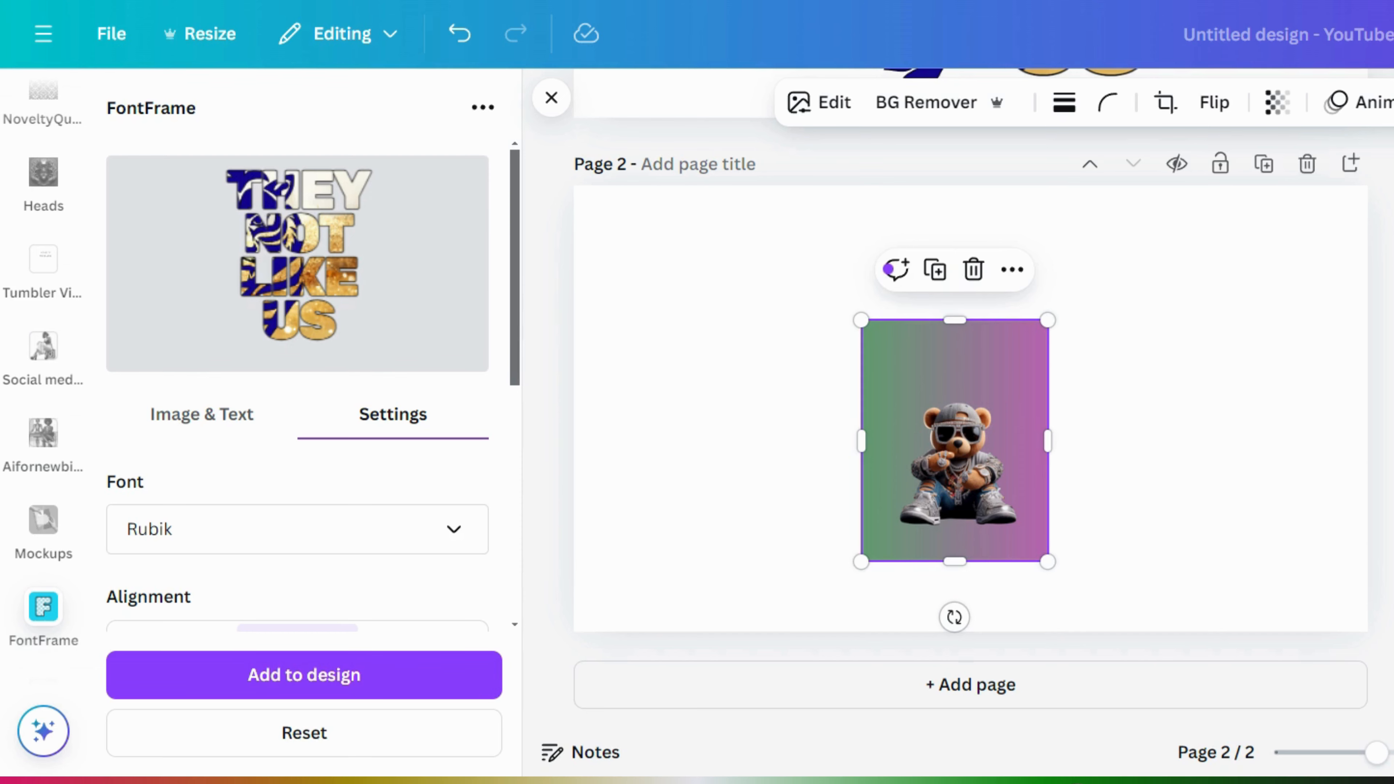
pyautogui.scroll(8, 970, 384)
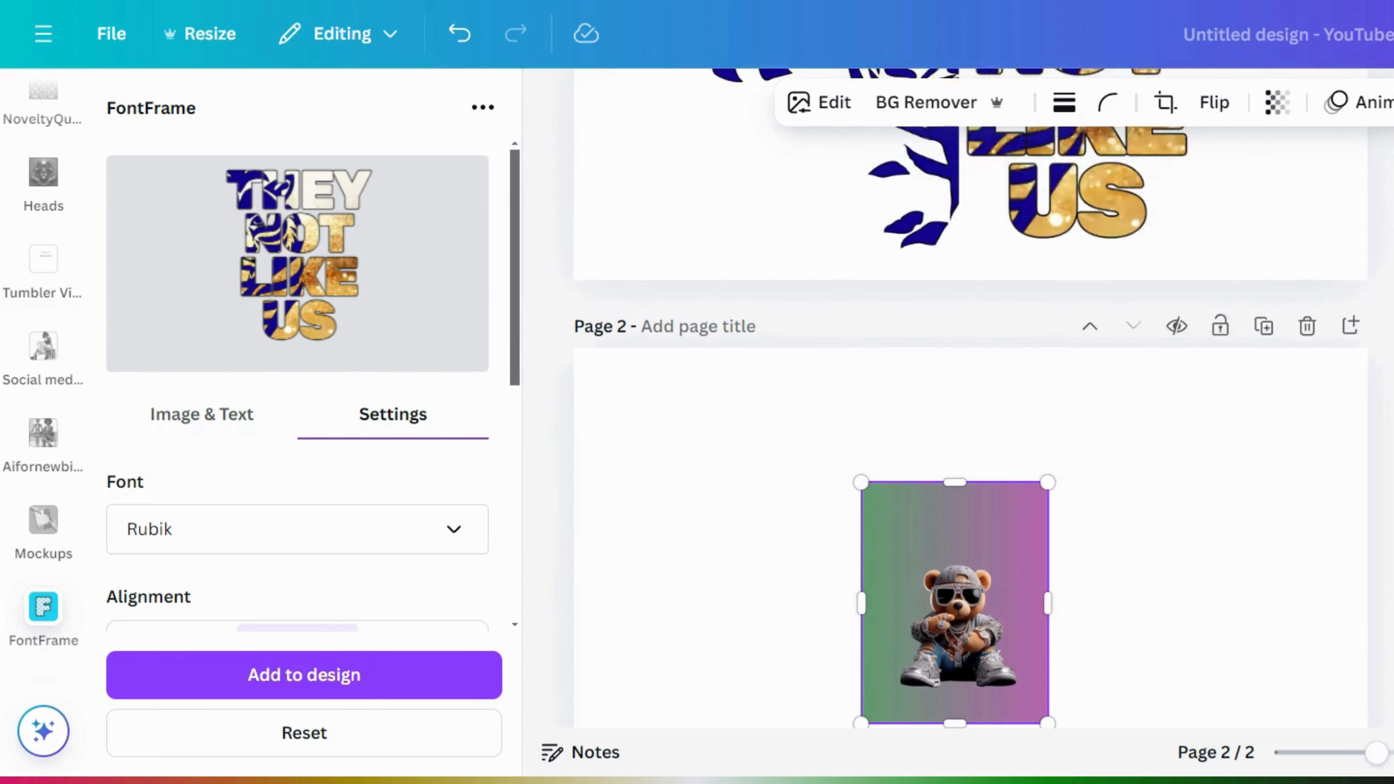
pyautogui.scroll(-2, 550, 376)
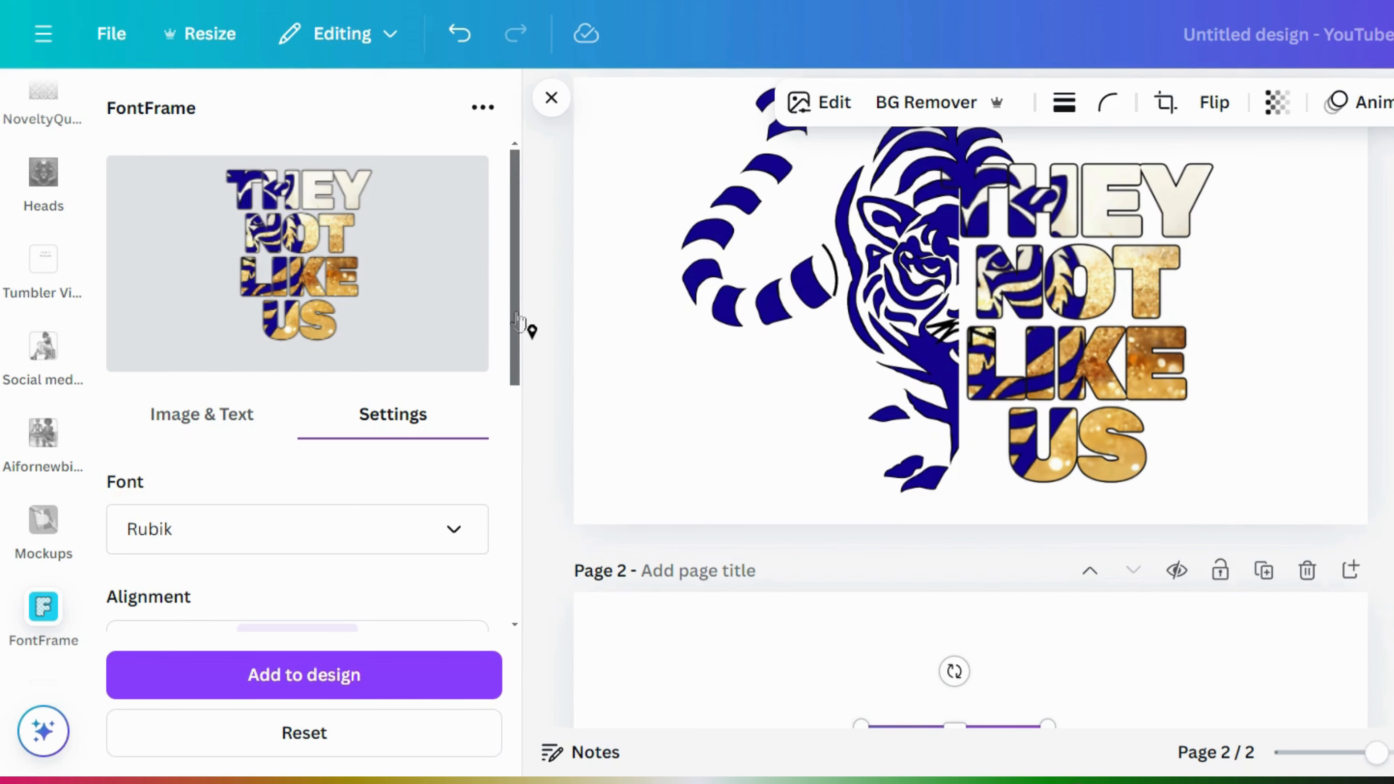
pyautogui.moveTo(518, 319); pyautogui.dragTo(526, 497)
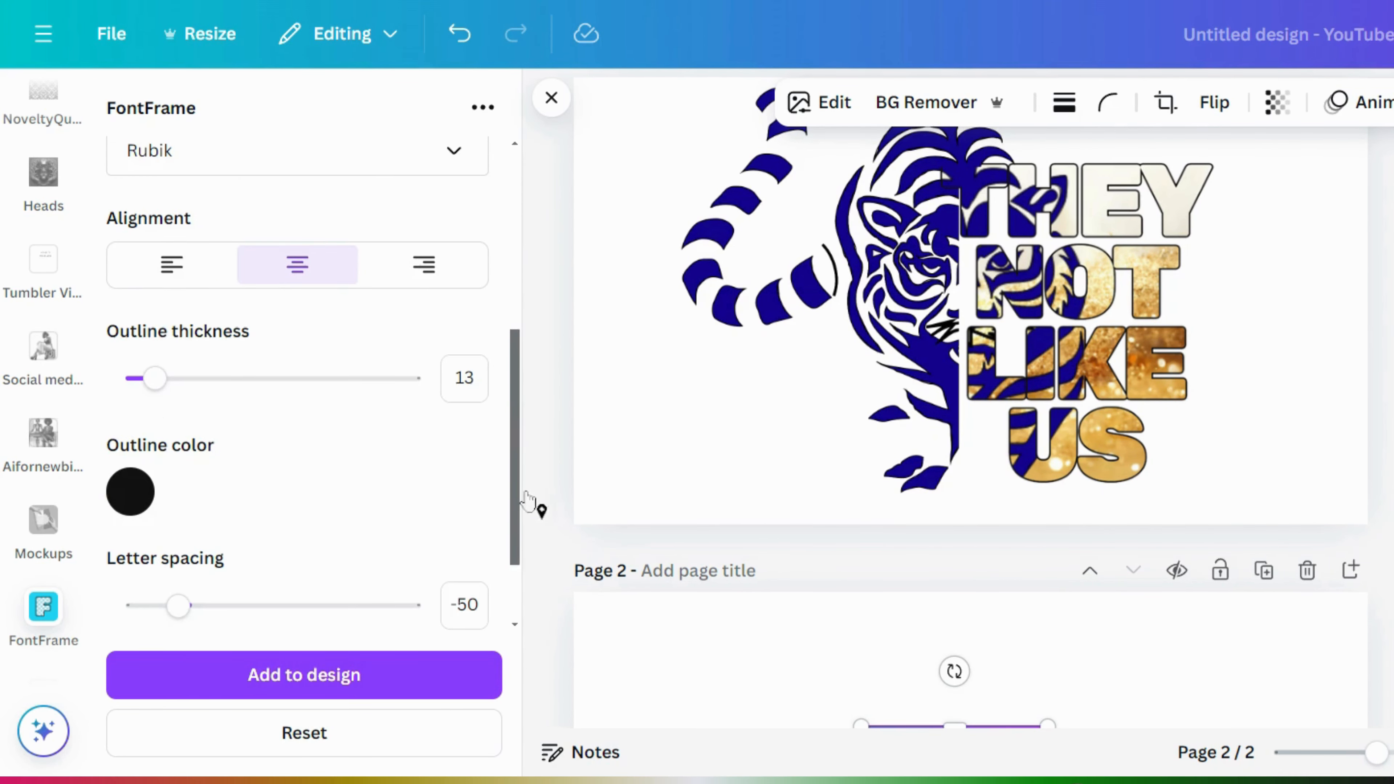
pyautogui.click(172, 267)
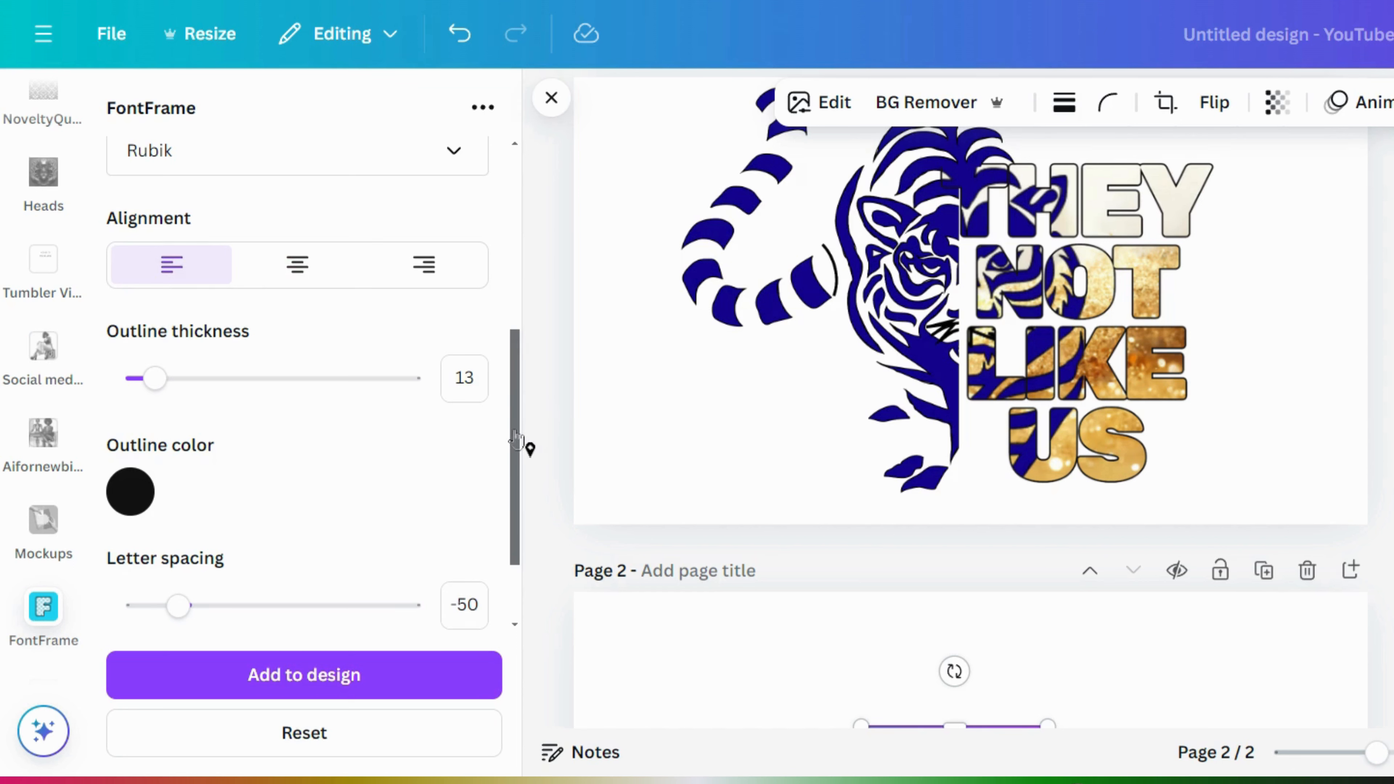
pyautogui.moveTo(516, 440); pyautogui.dragTo(517, 217)
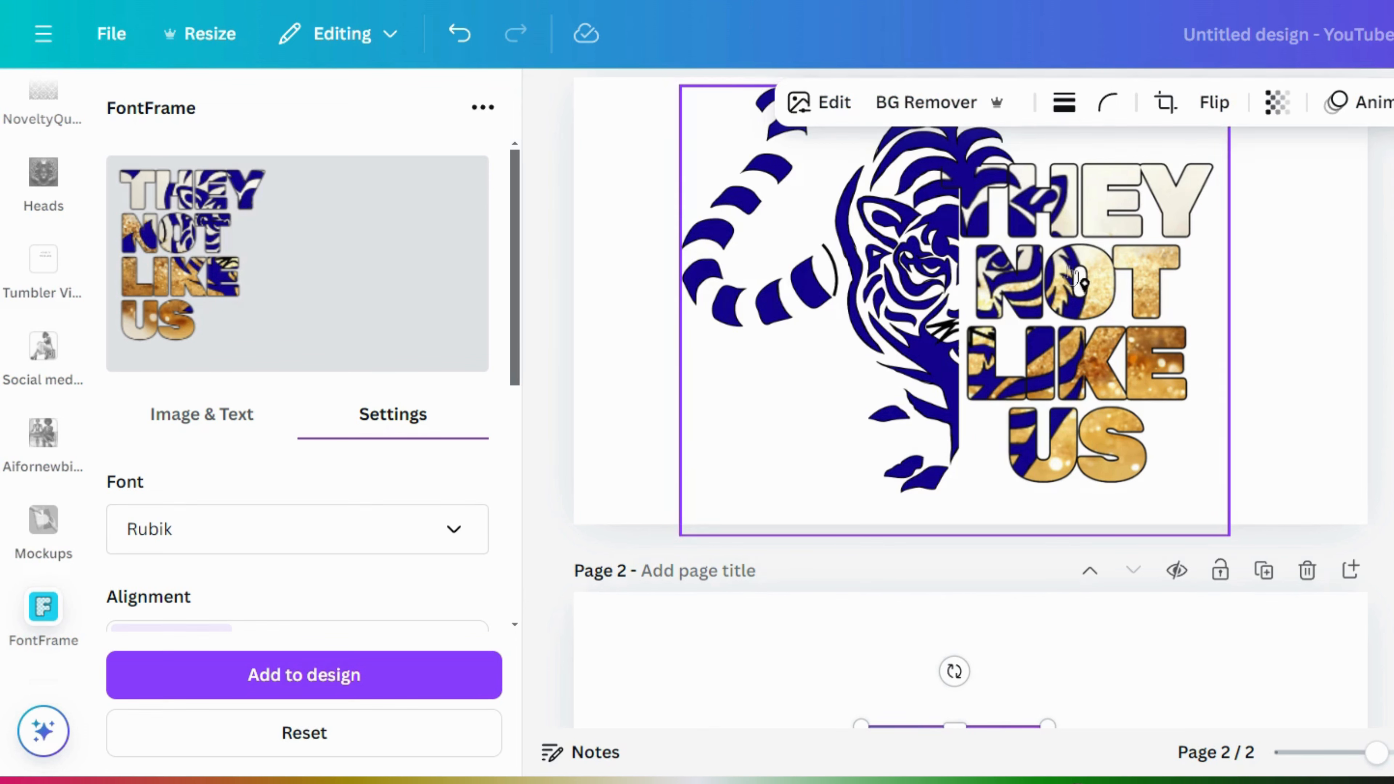
# - Select the tiger-and-text group and show FontFrame's Image & Text options
pyautogui.click(964, 148)
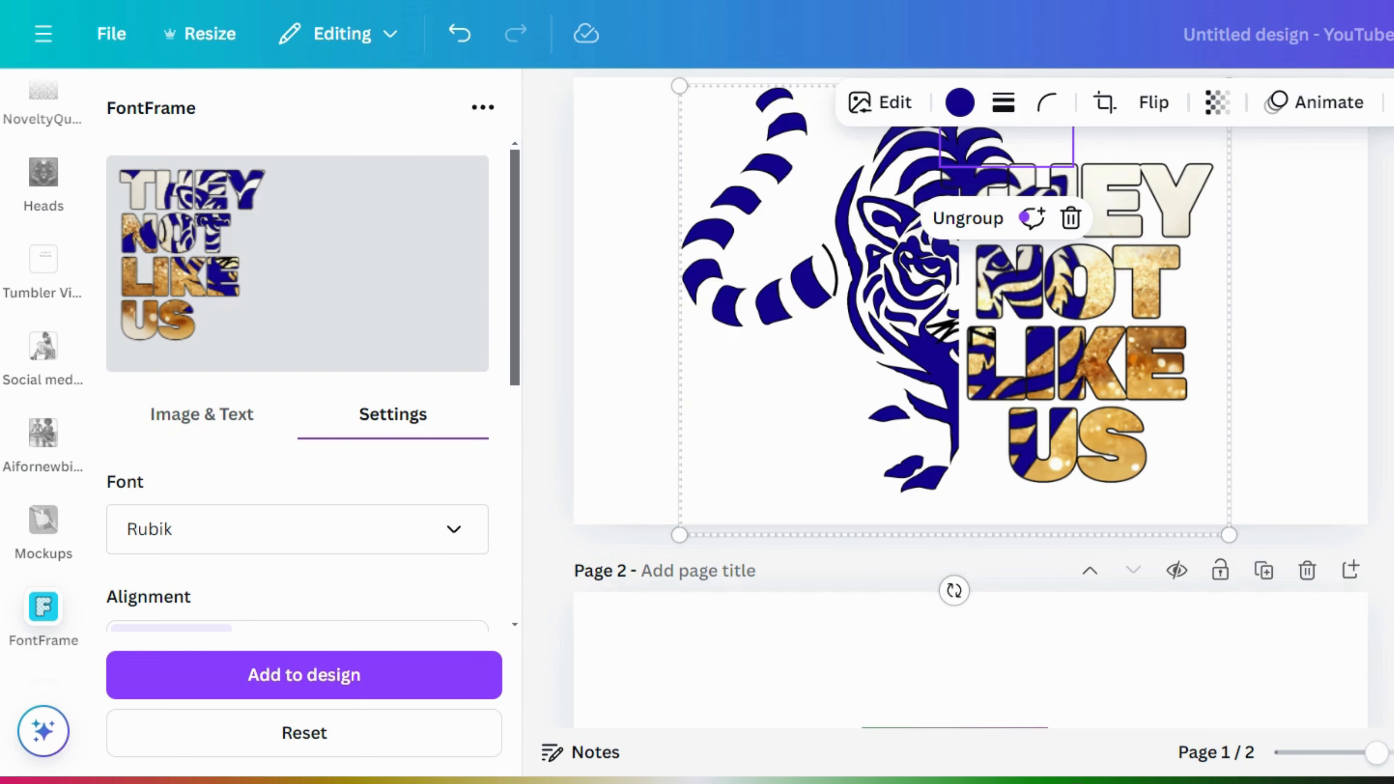
pyautogui.scroll(-5, 970, 368)
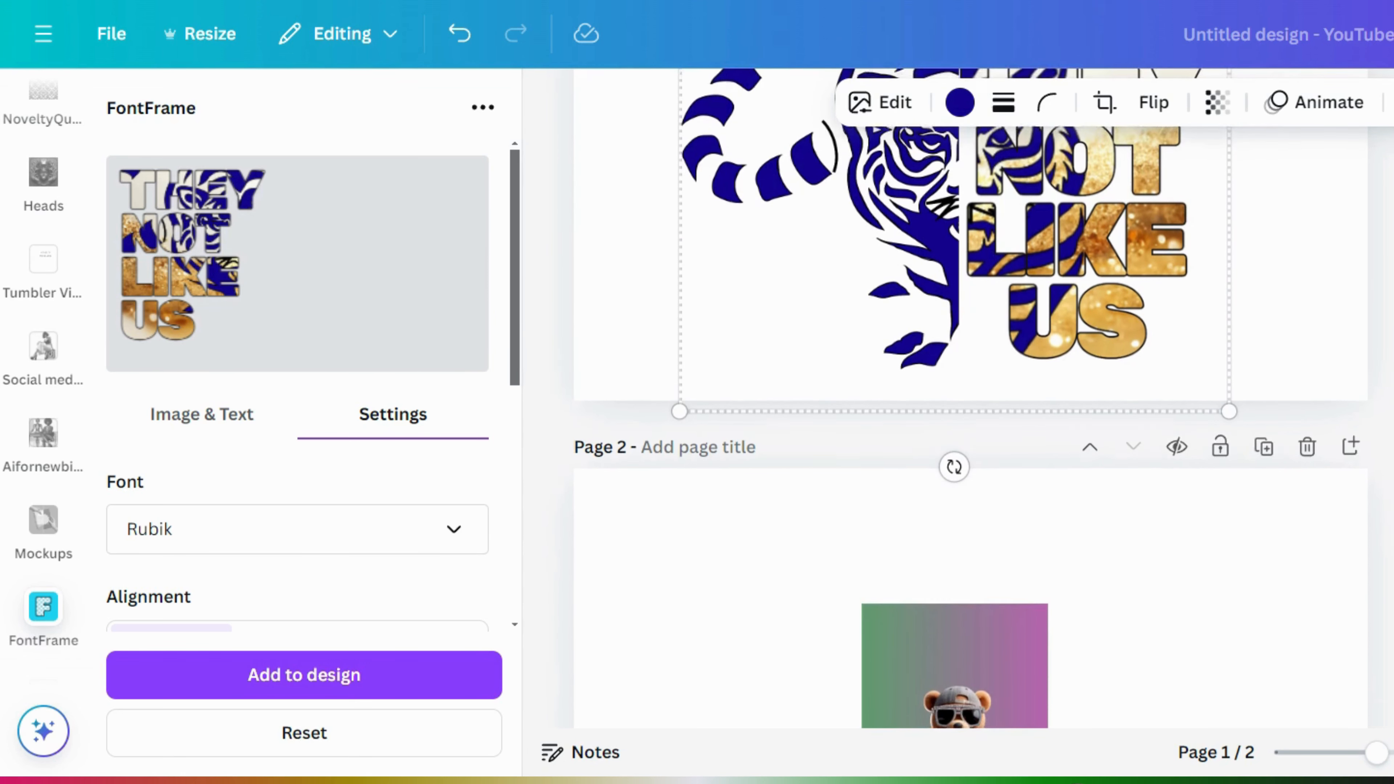
pyautogui.scroll(-2, 971, 399)
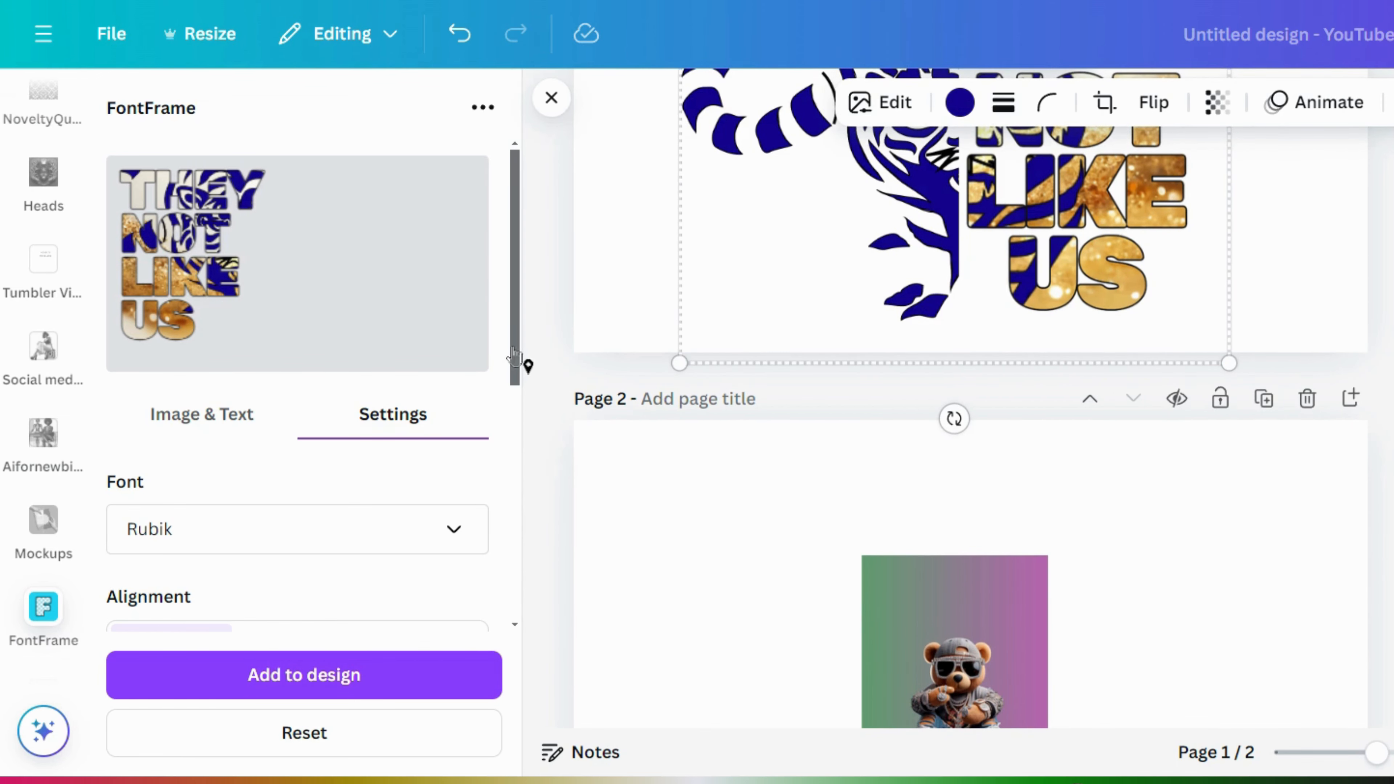
pyautogui.moveTo(515, 356); pyautogui.dragTo(501, 330)
pyautogui.scroll(-4, 480, 344)
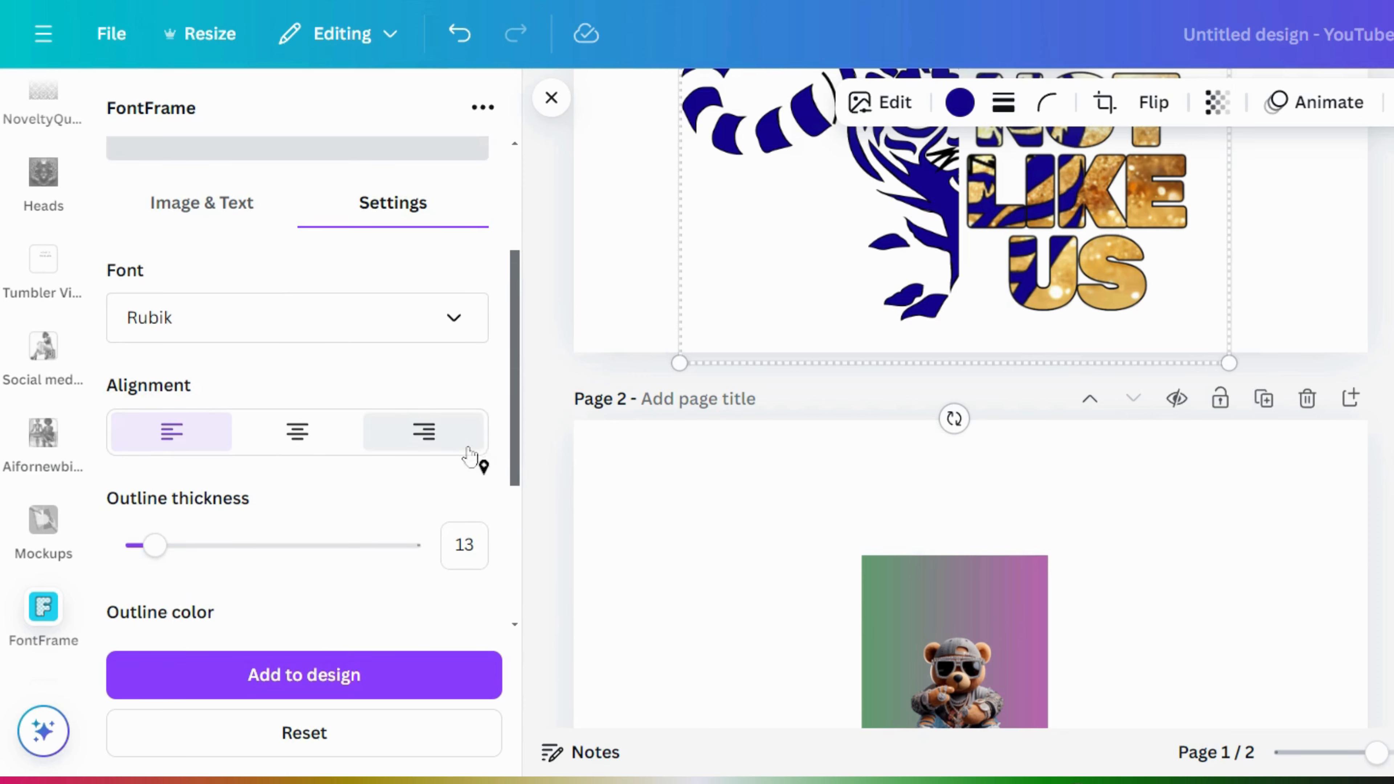
pyautogui.click(230, 212)
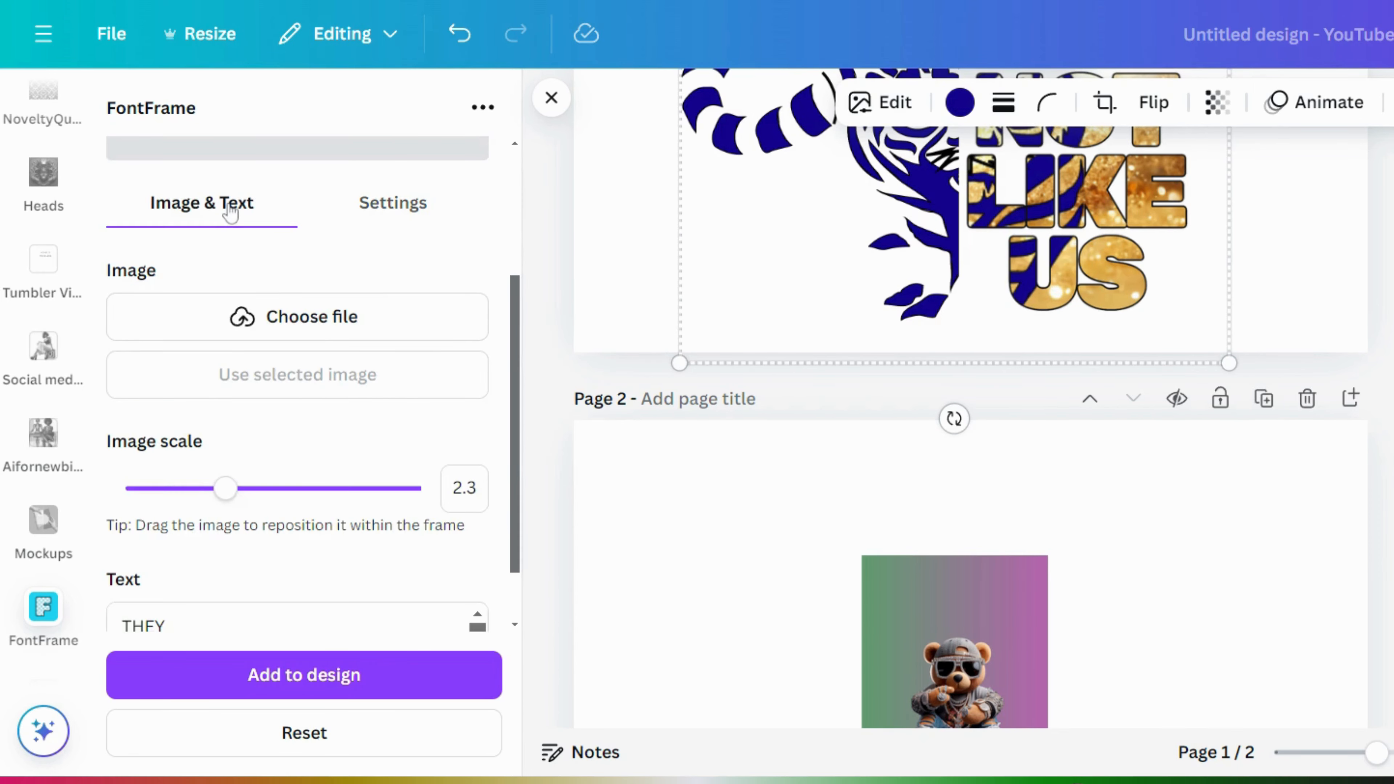
# - Fill the letters with the teddy bear image, shift it left, and narrow the bear from its left
pyautogui.click(922, 640)
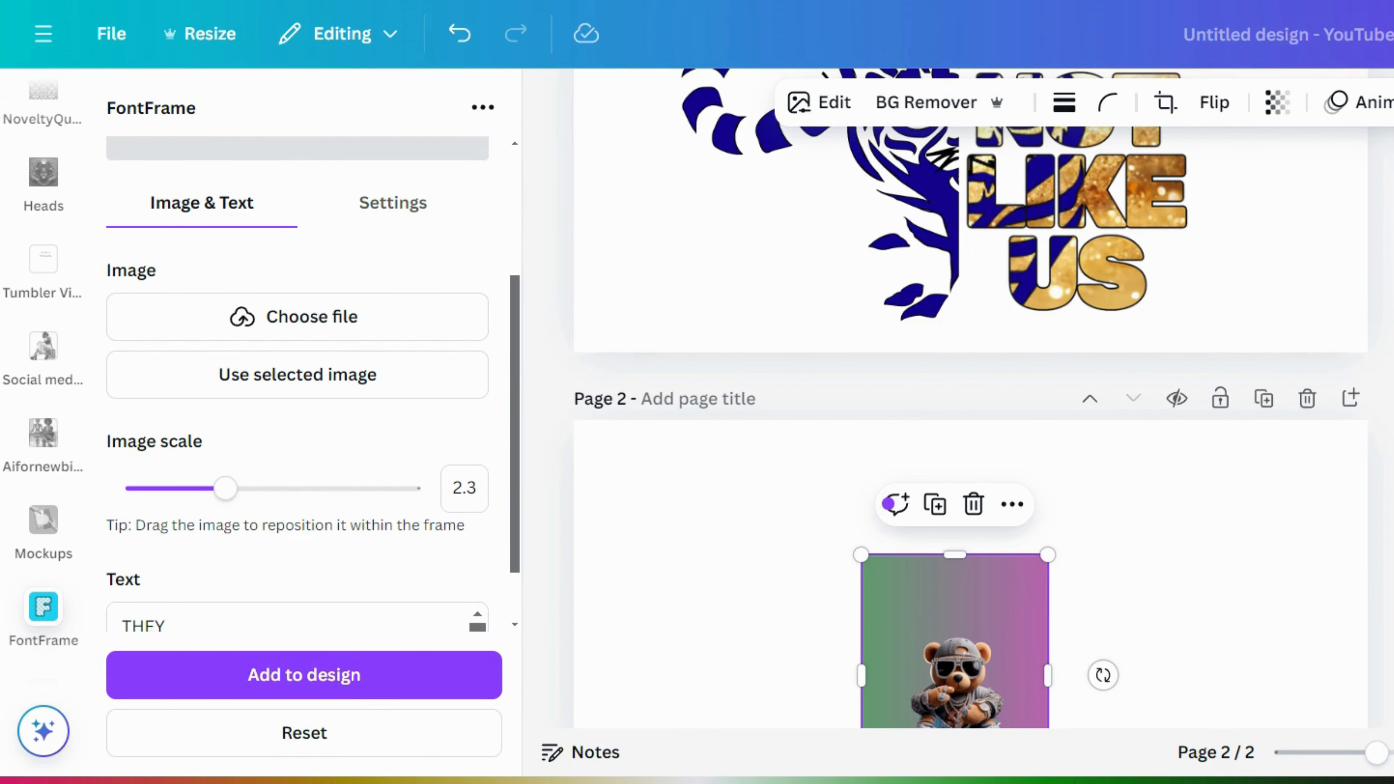
pyautogui.scroll(-4, 970, 396)
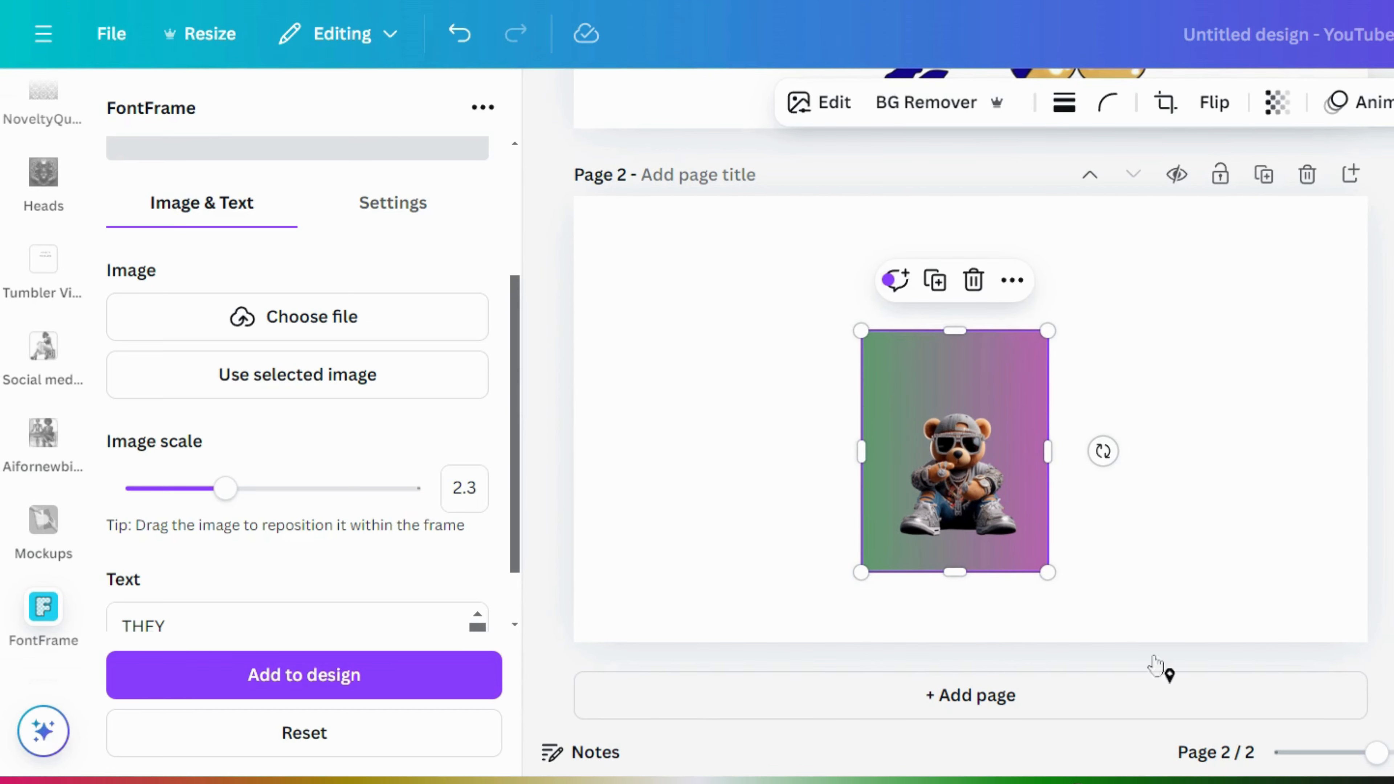
pyautogui.click(300, 374)
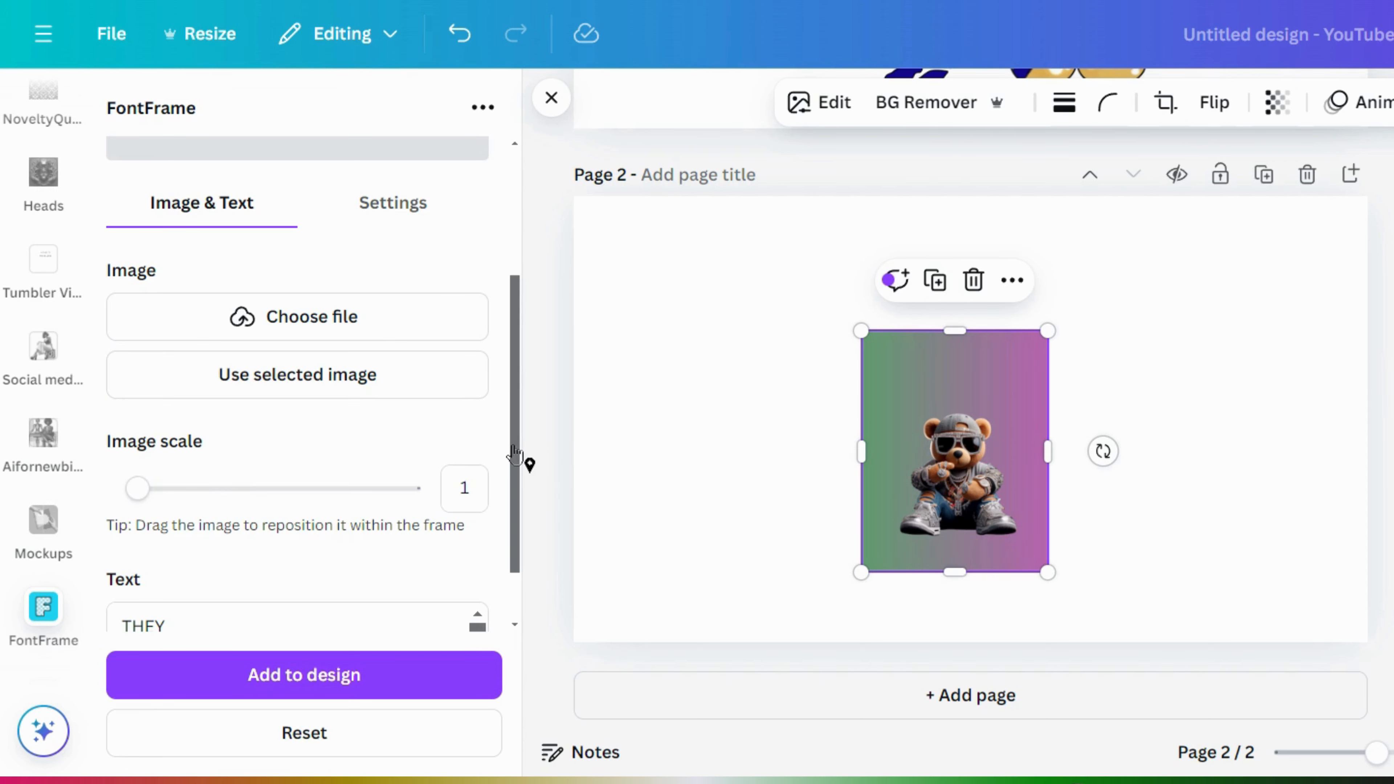
pyautogui.moveTo(515, 430); pyautogui.dragTo(517, 296)
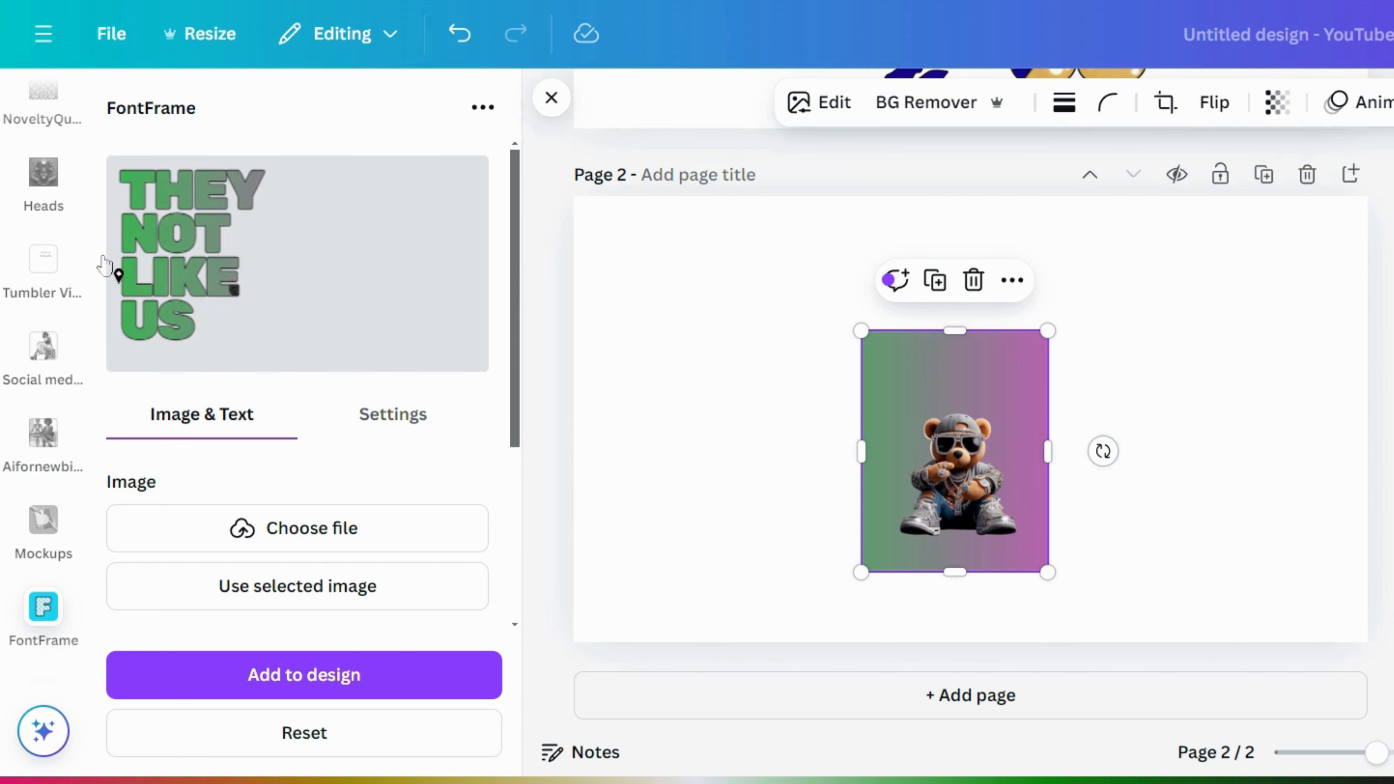
pyautogui.moveTo(198, 269); pyautogui.dragTo(137, 258)
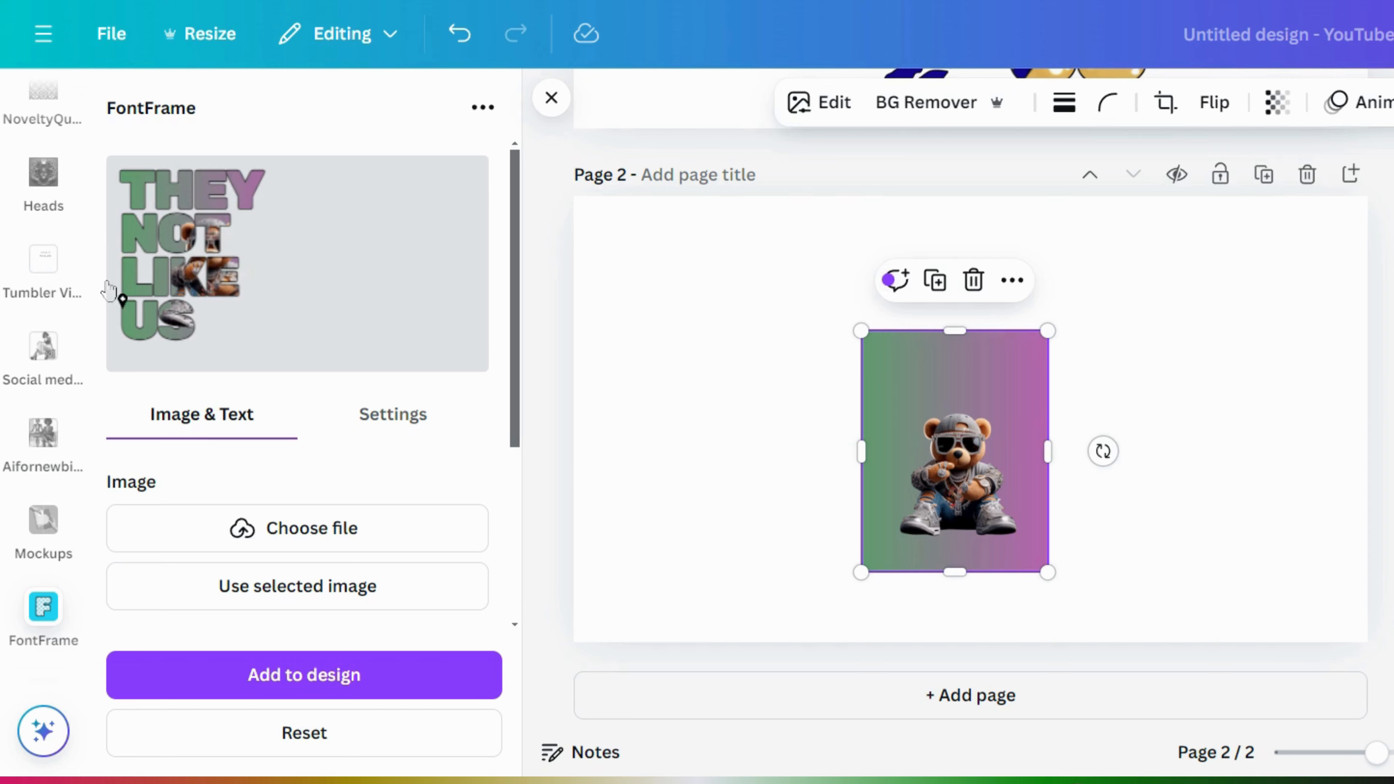
pyautogui.moveTo(211, 275); pyautogui.dragTo(162, 279)
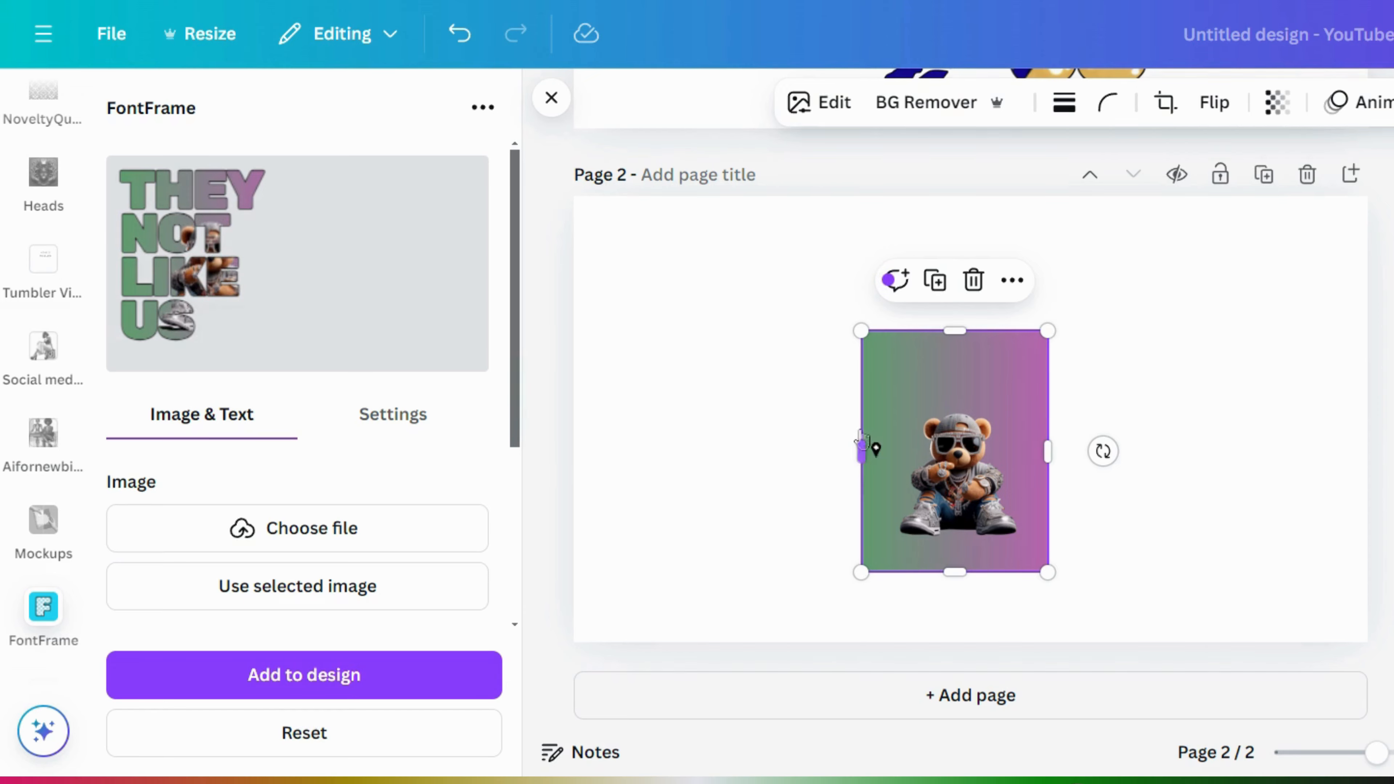
pyautogui.moveTo(858, 443)
pyautogui.mouseDown()
pyautogui.moveTo(895, 444)
pyautogui.moveTo(884, 440)
pyautogui.mouseUp()
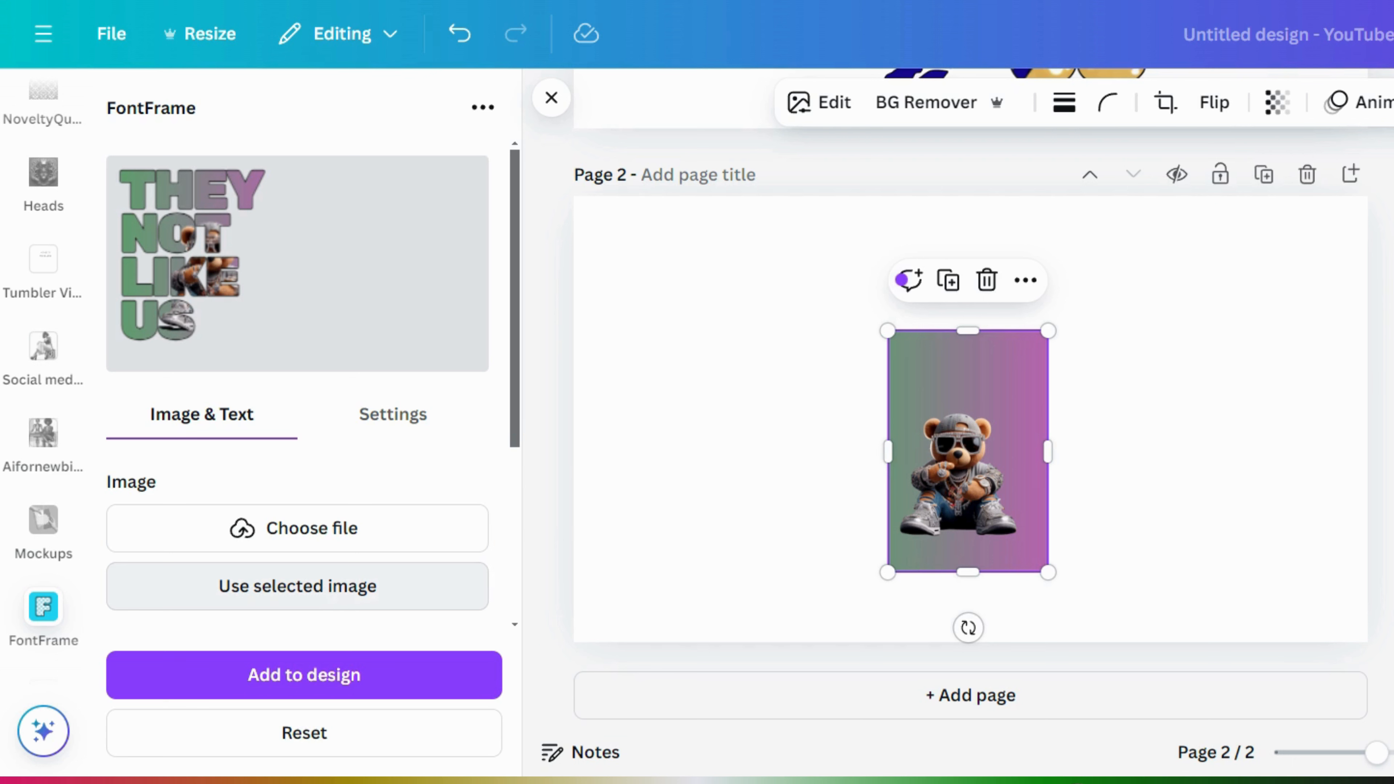
# - Refill the letters with the narrowed bear image and settle the image scale at 1.5
pyautogui.click(331, 593)
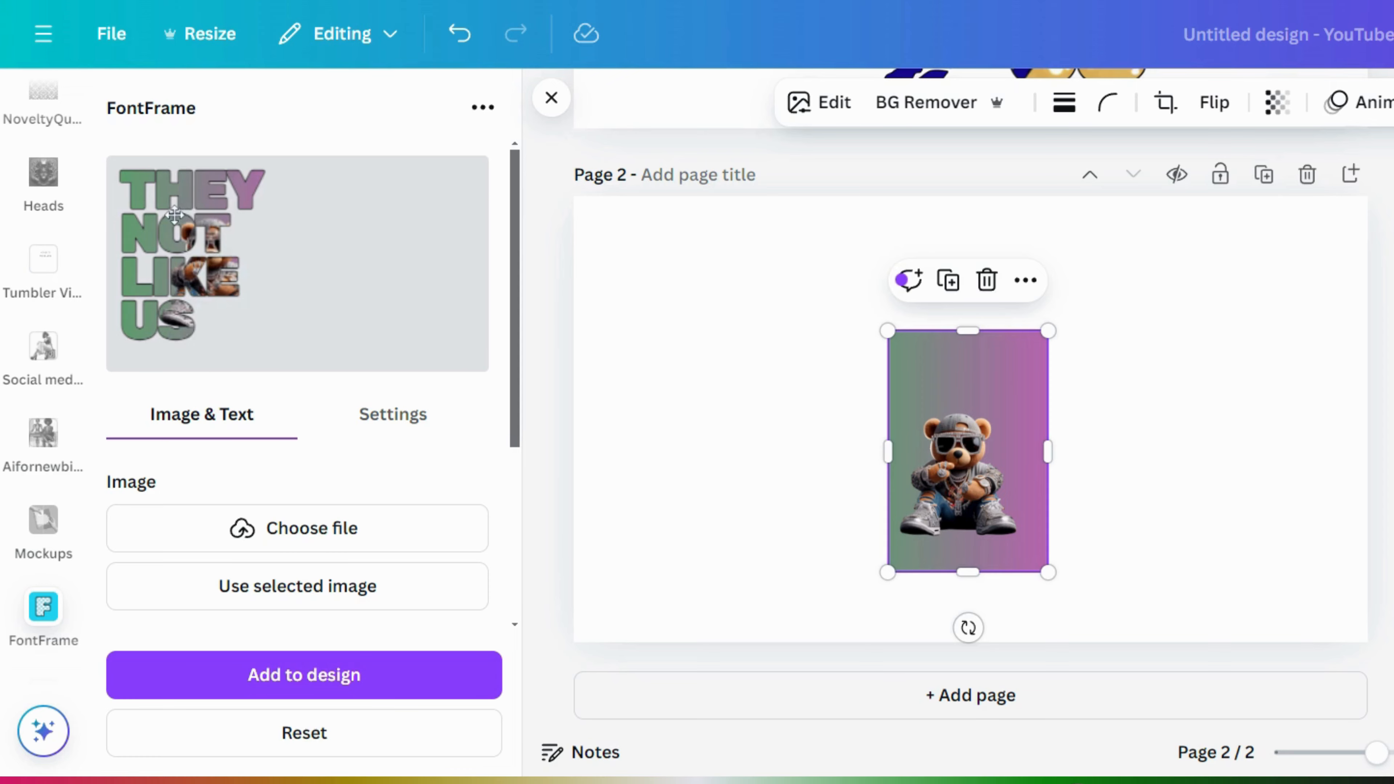
pyautogui.moveTo(523, 337)
pyautogui.moveTo(516, 337); pyautogui.dragTo(524, 487)
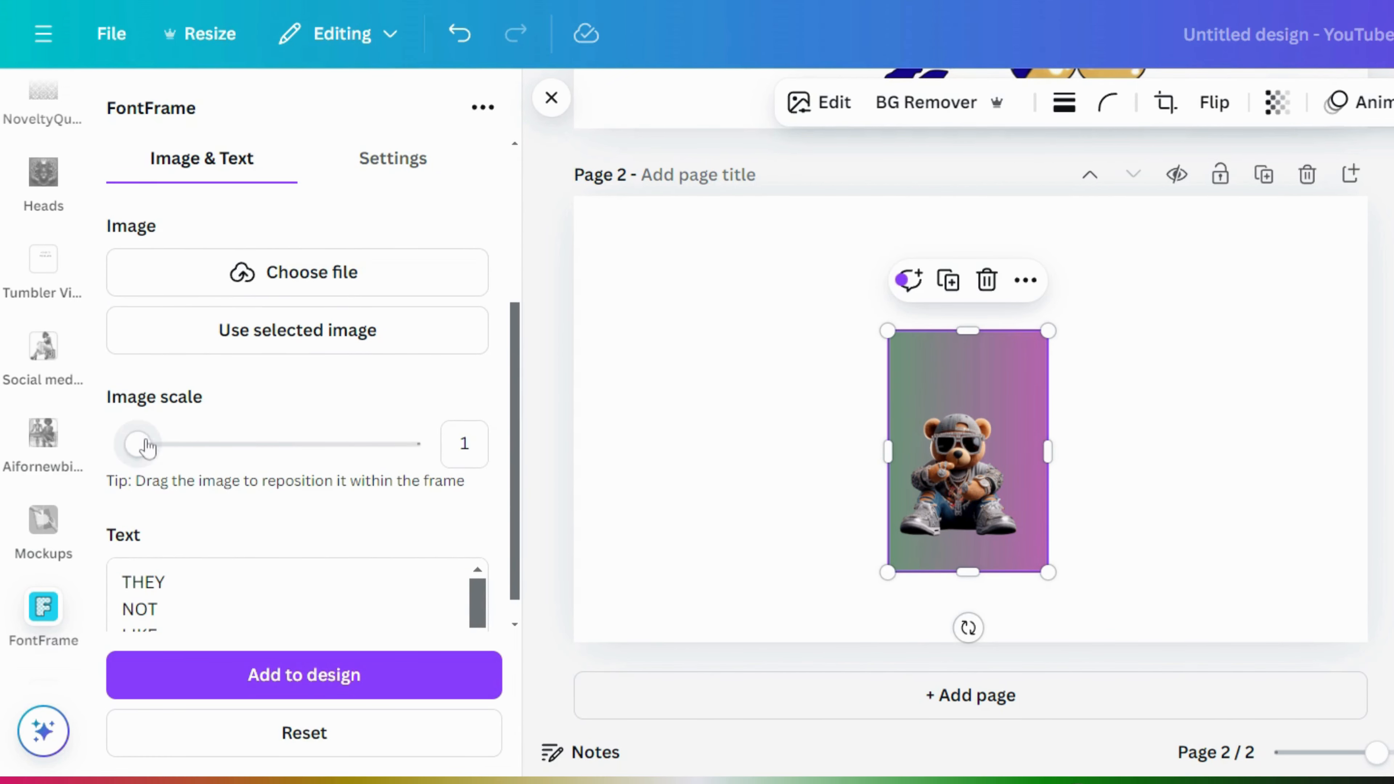
pyautogui.moveTo(146, 448); pyautogui.dragTo(268, 452)
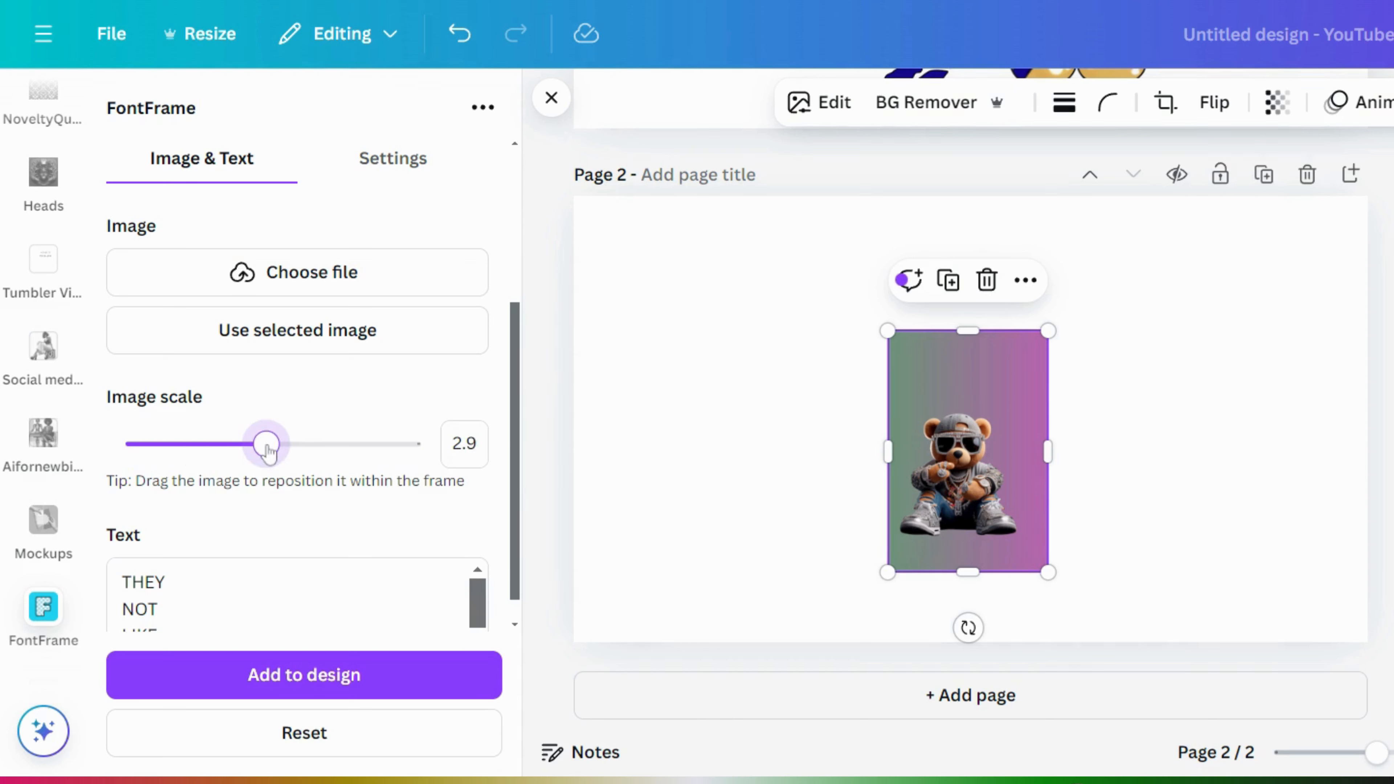
pyautogui.moveTo(512, 501); pyautogui.dragTo(507, 334)
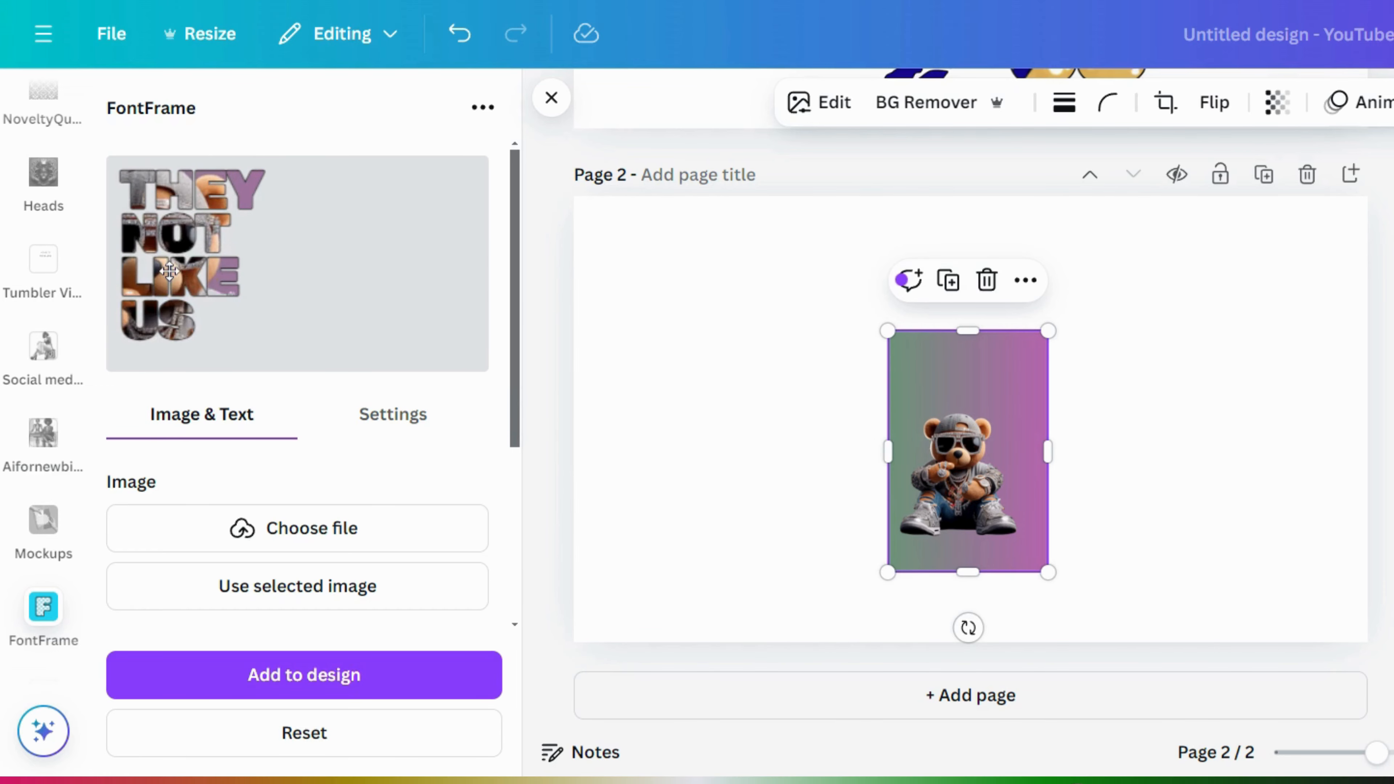
pyautogui.moveTo(518, 378); pyautogui.dragTo(529, 477)
pyautogui.moveTo(265, 533); pyautogui.dragTo(226, 532)
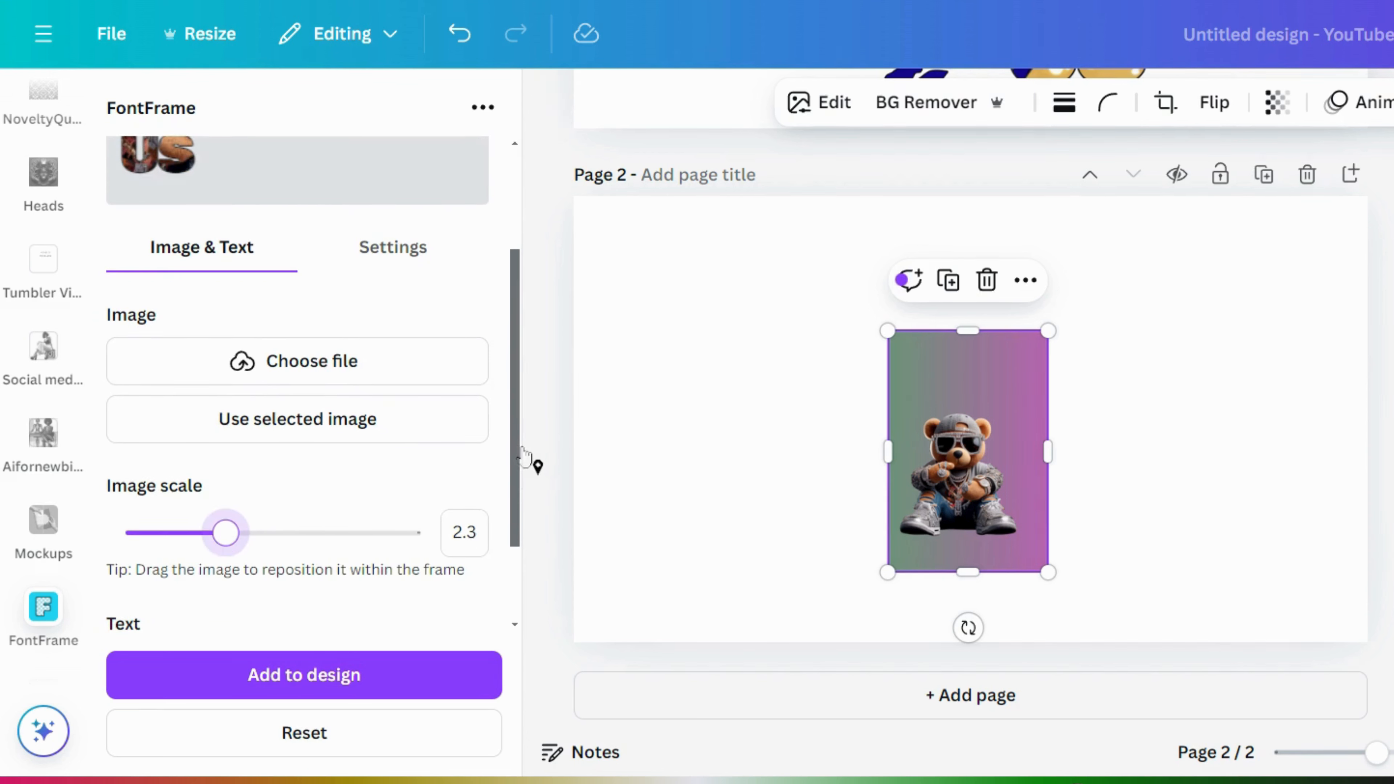
pyautogui.moveTo(522, 464)
pyautogui.mouseDown()
pyautogui.moveTo(523, 379)
pyautogui.moveTo(535, 451)
pyautogui.mouseUp()
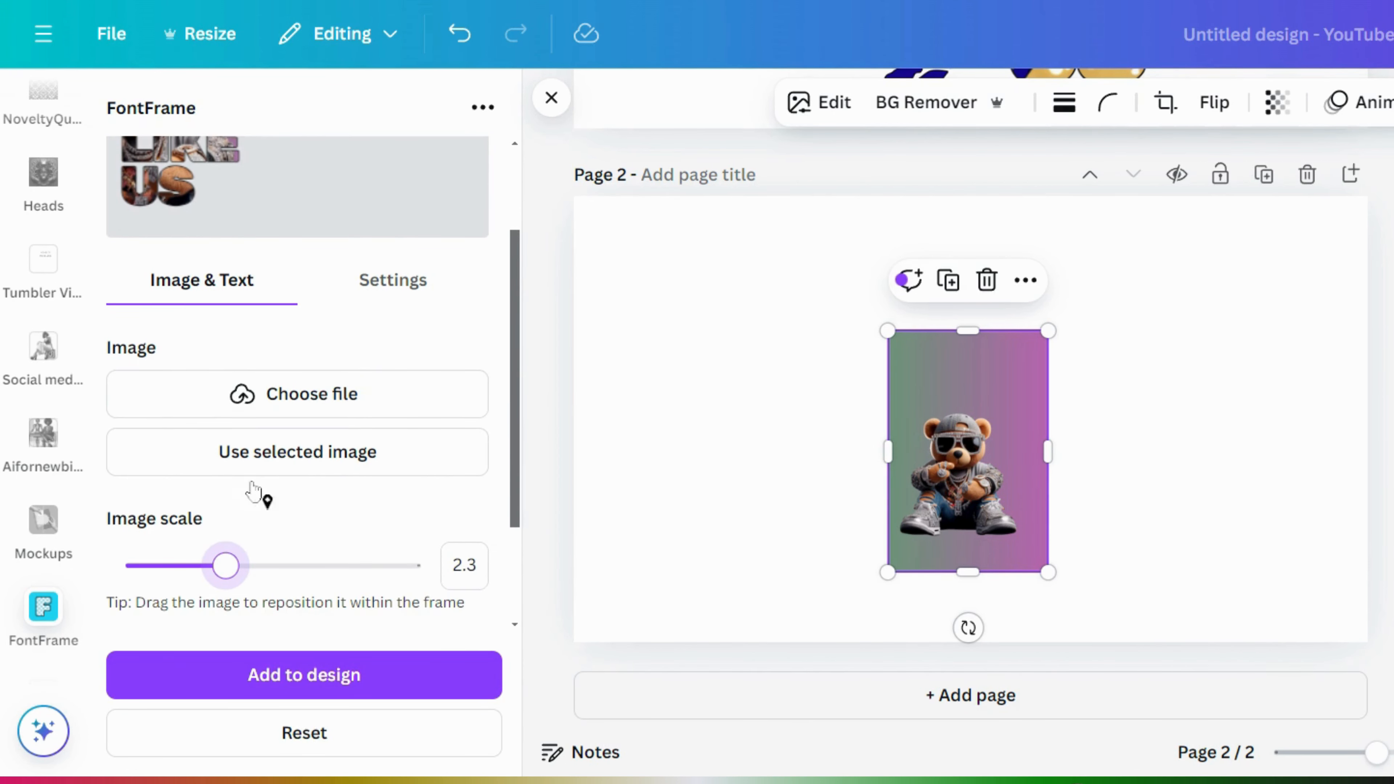
pyautogui.moveTo(230, 576); pyautogui.dragTo(174, 574)
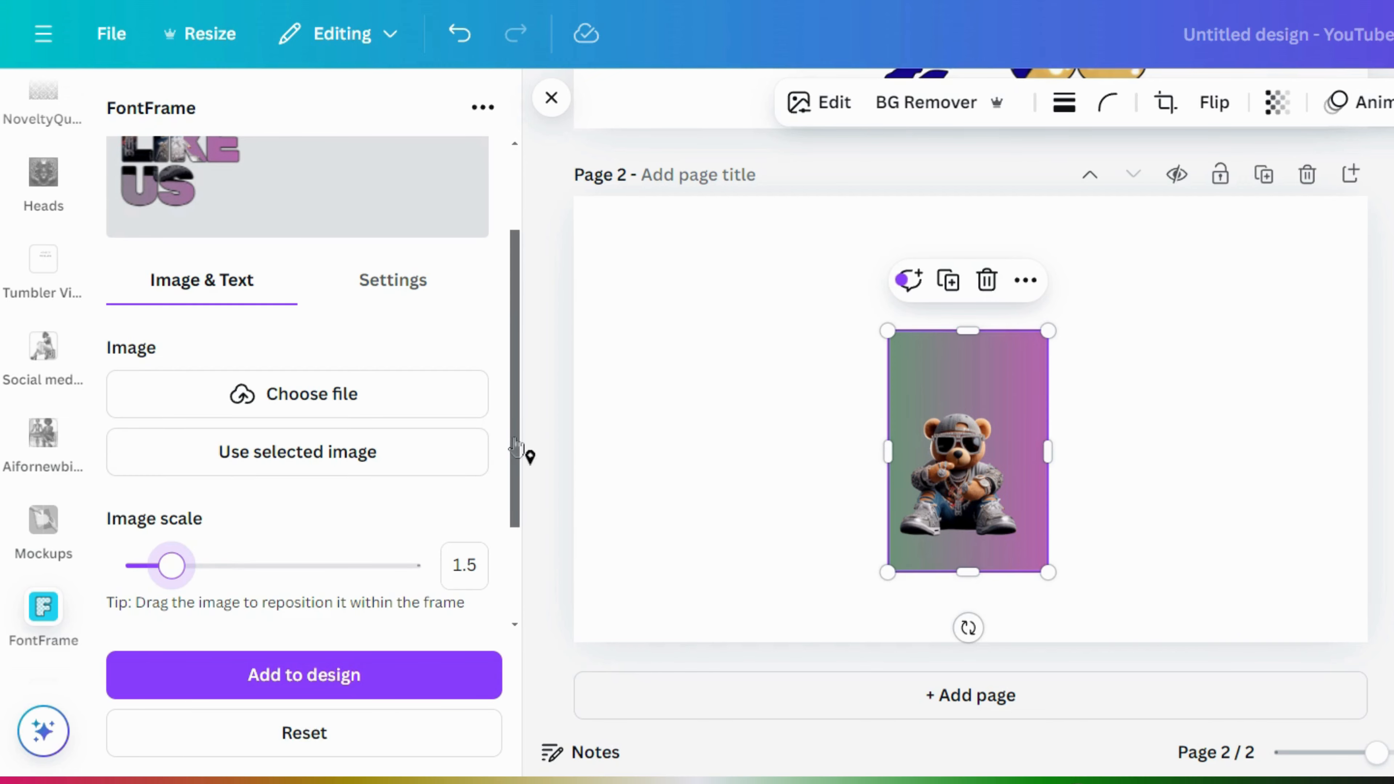
pyautogui.scroll(3, 529, 343)
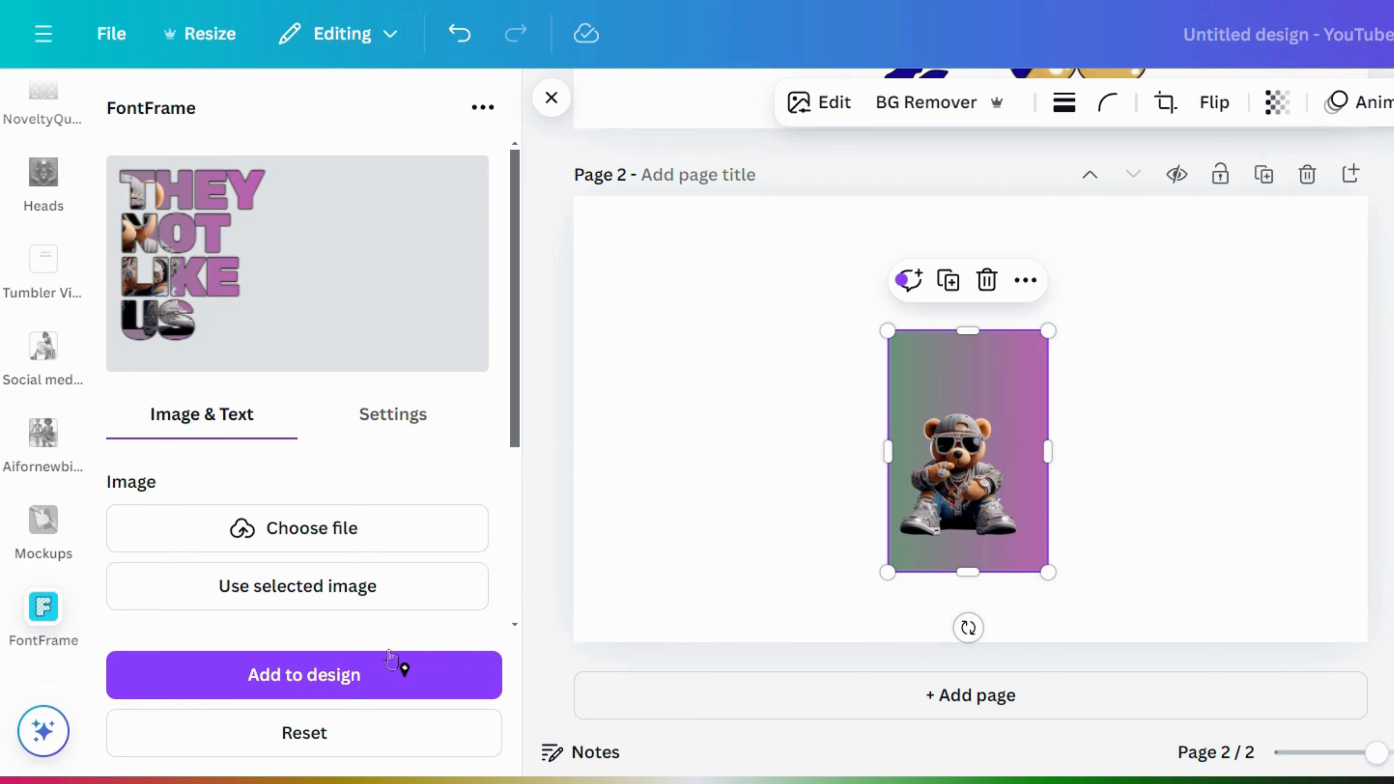
# - Place the THEY NOT LIKE US FontFrame text on page 2 and narrow its box
pyautogui.click(392, 684)
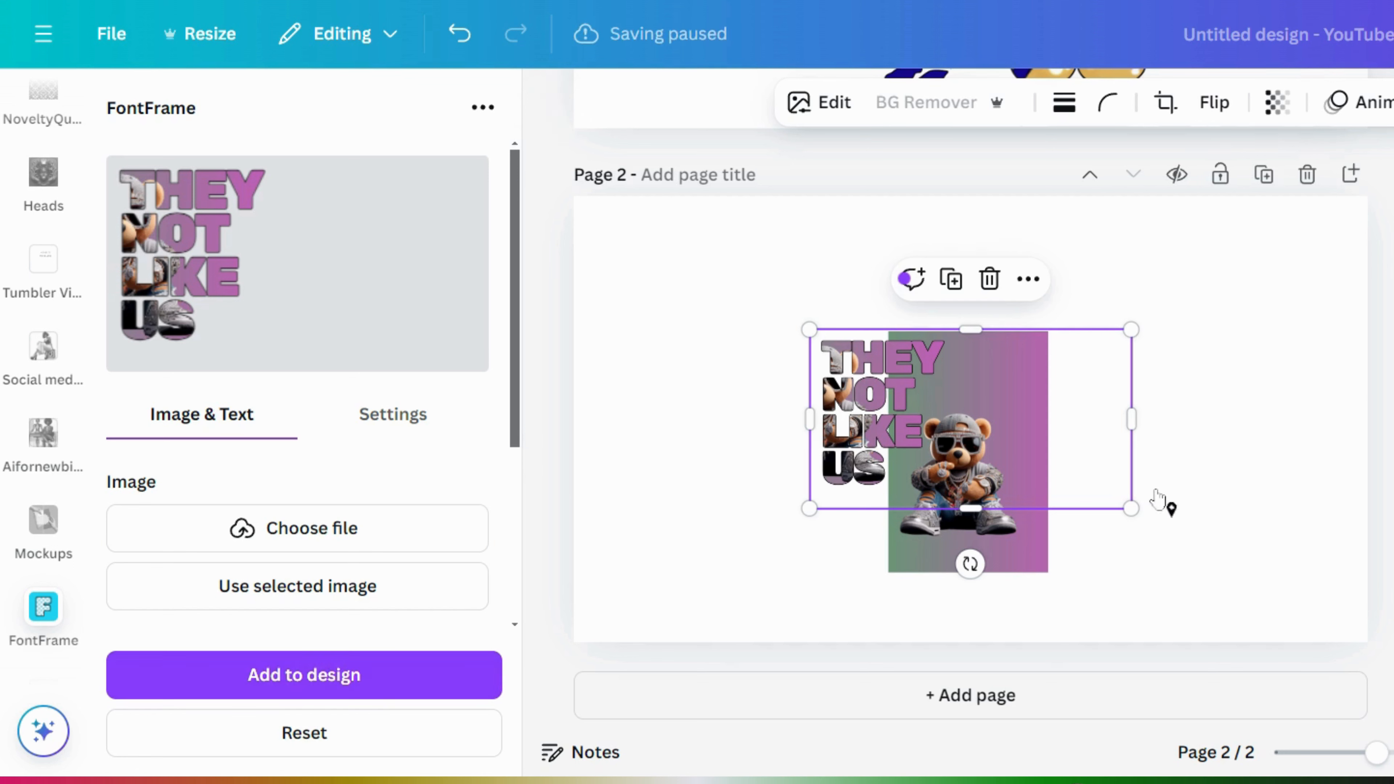
pyautogui.moveTo(1127, 416); pyautogui.dragTo(956, 417)
pyautogui.moveTo(521, 342); pyautogui.dragTo(523, 554)
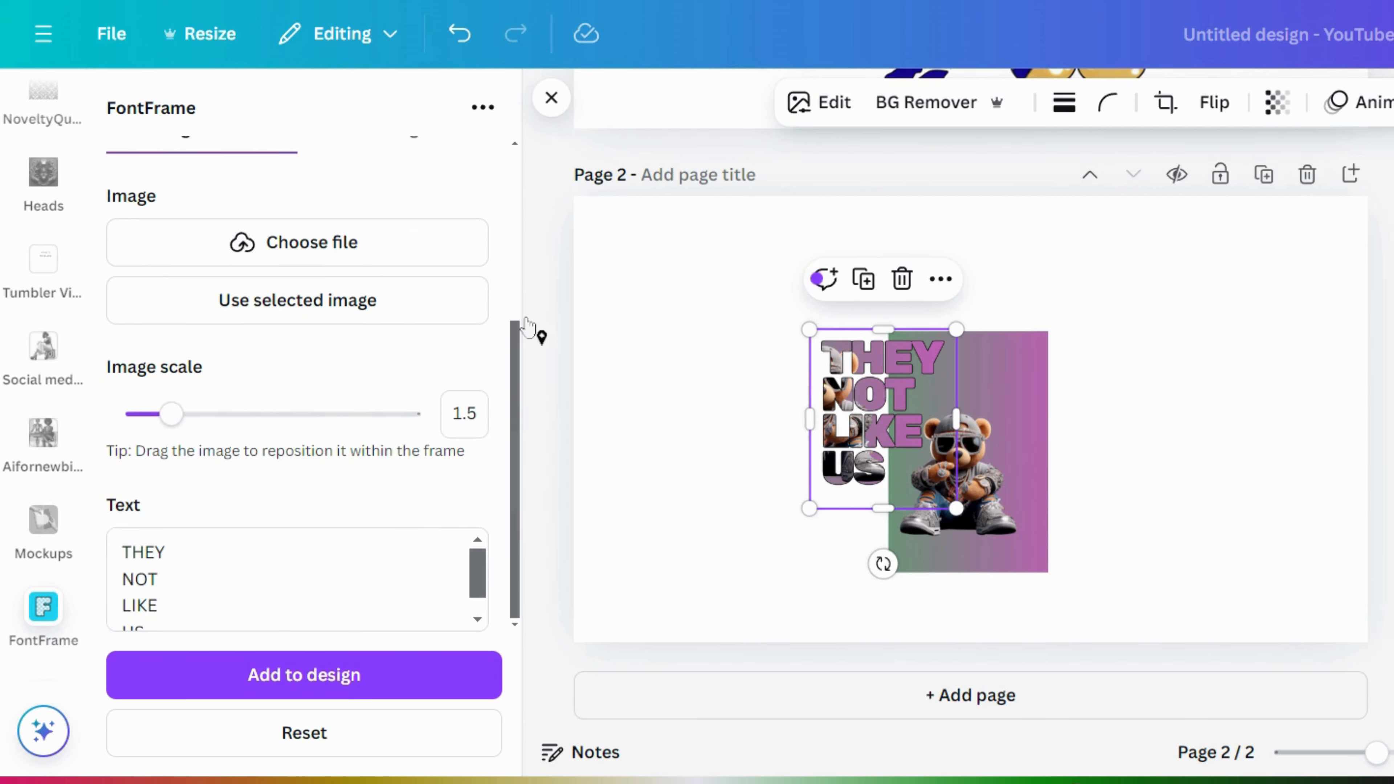
pyautogui.moveTo(519, 367); pyautogui.dragTo(535, 268)
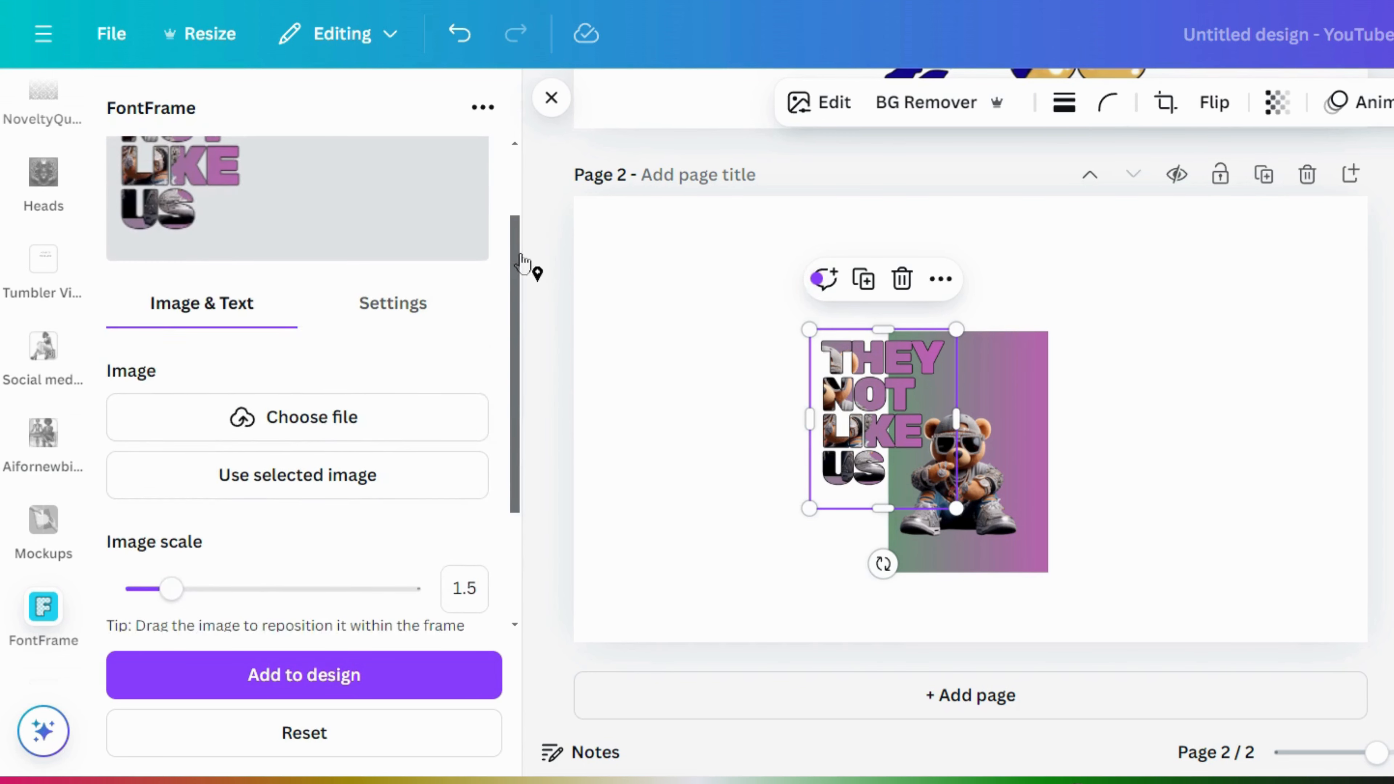
# - Raise the FontFrame outline thickness to 19 and add the updated text to the page
pyautogui.click(406, 328)
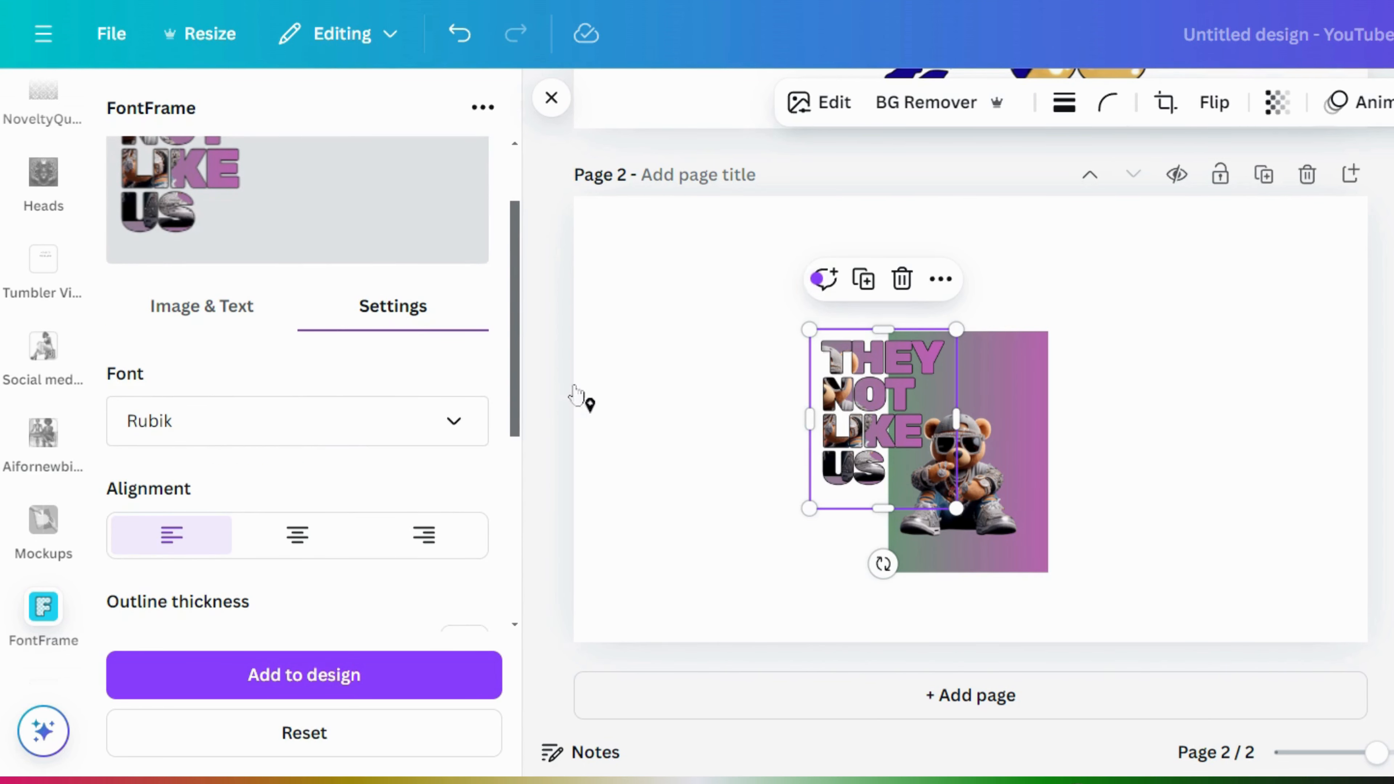
pyautogui.moveTo(519, 335); pyautogui.dragTo(520, 554)
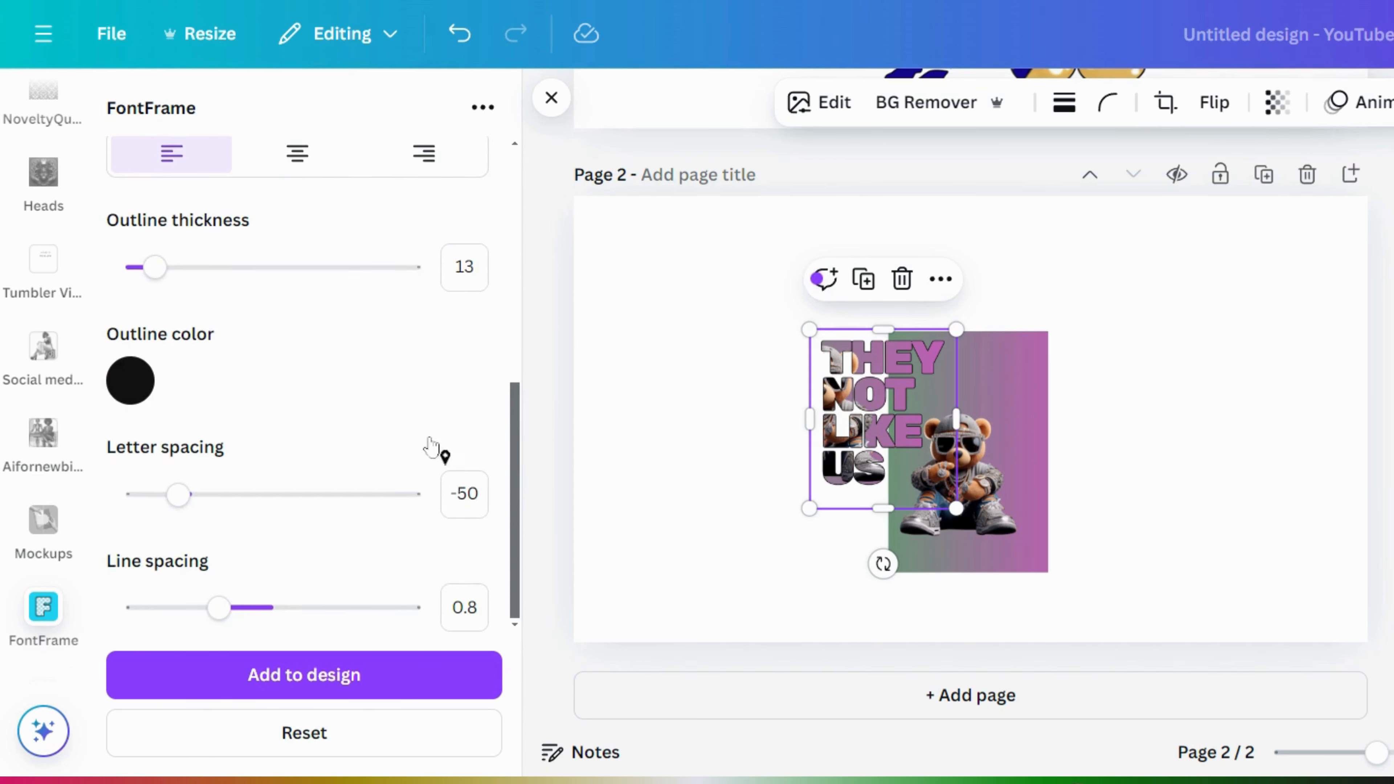
pyautogui.moveTo(158, 286); pyautogui.dragTo(166, 286)
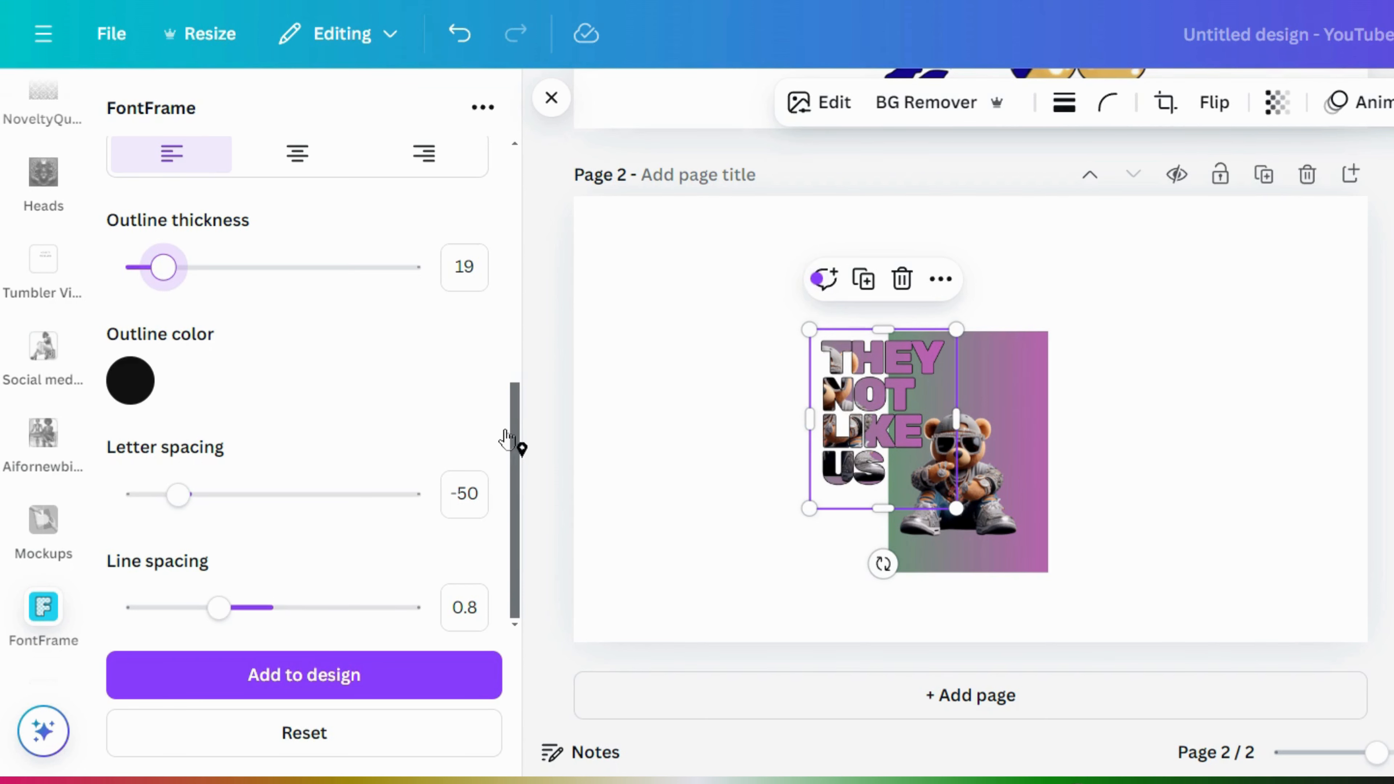
pyautogui.moveTo(515, 425); pyautogui.dragTo(520, 220)
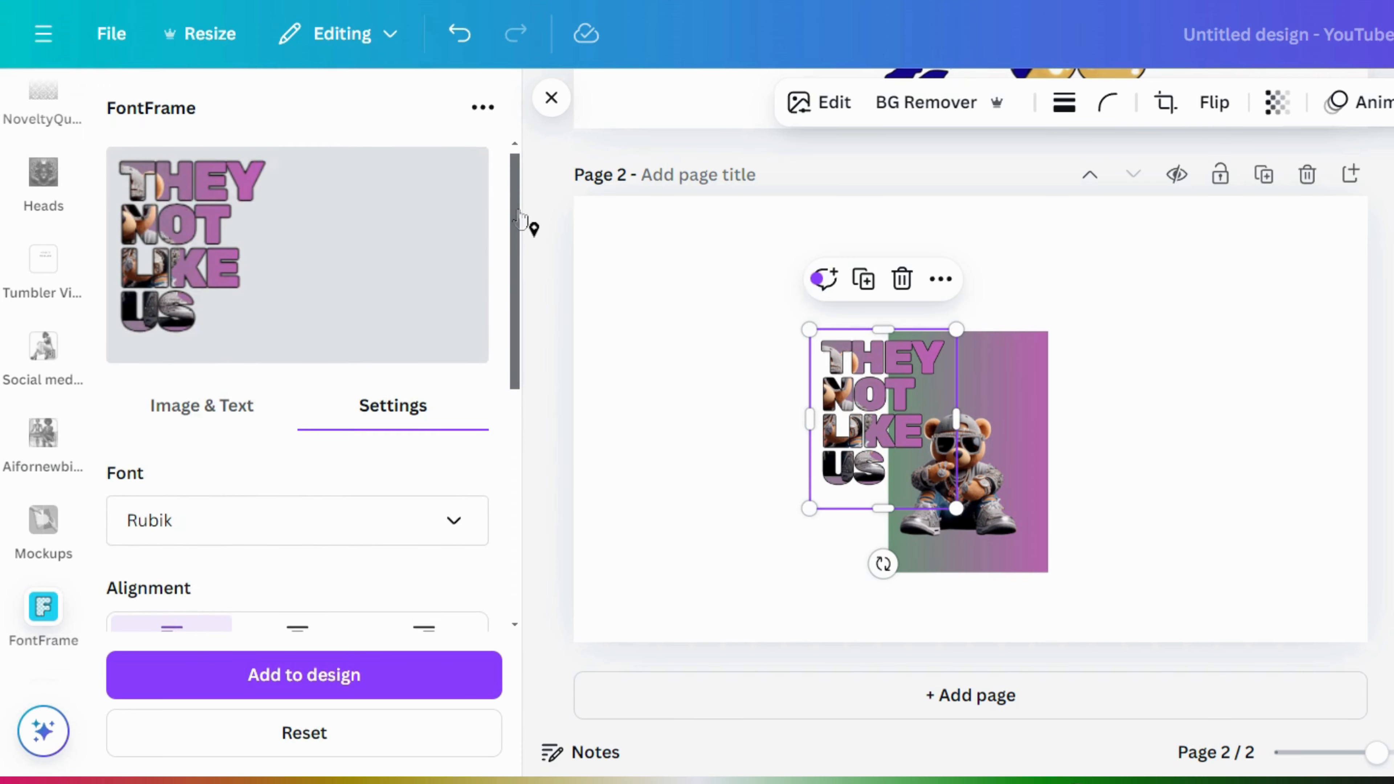
pyautogui.click(386, 671)
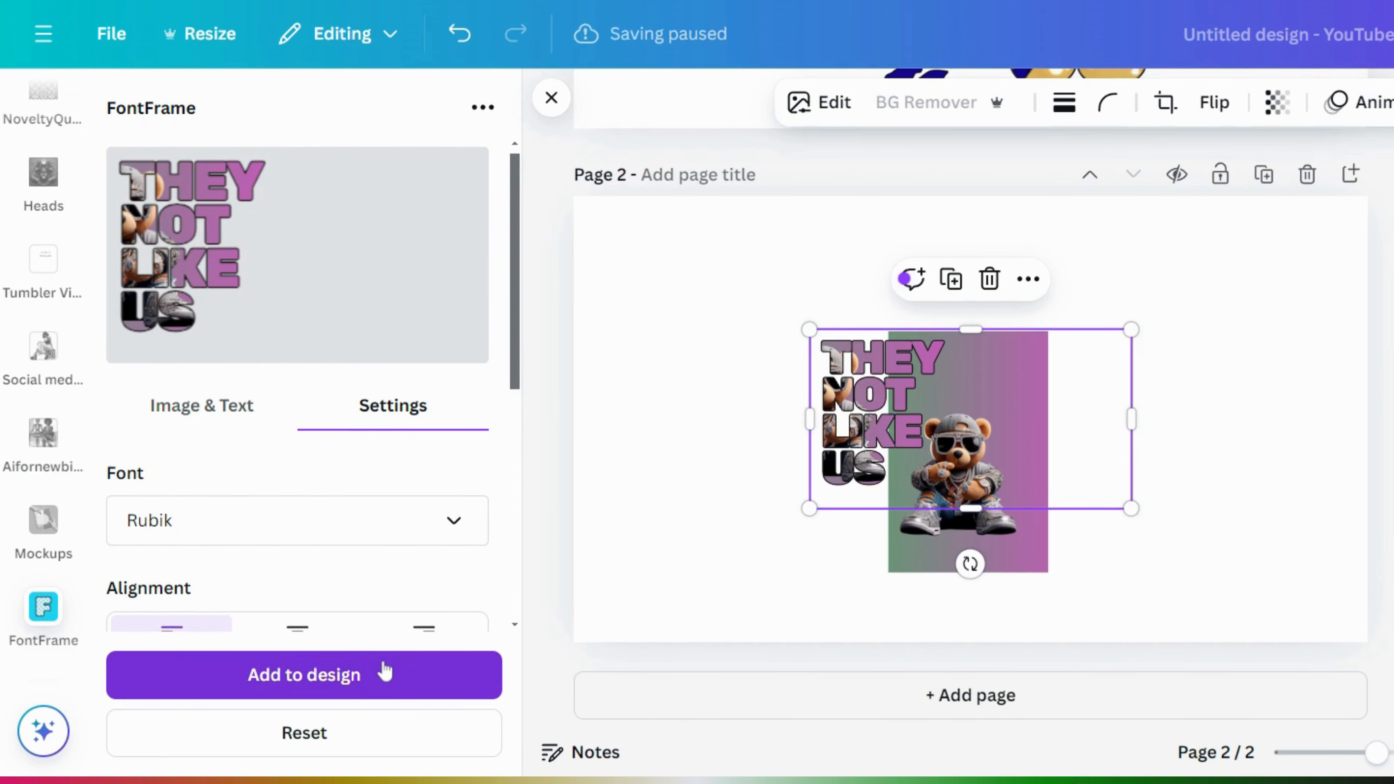
# - Move the new text right of the bear image, narrow it, and select the old copy
pyautogui.moveTo(958, 431); pyautogui.dragTo(1176, 455)
pyautogui.moveTo(1350, 434); pyautogui.dragTo(1173, 440)
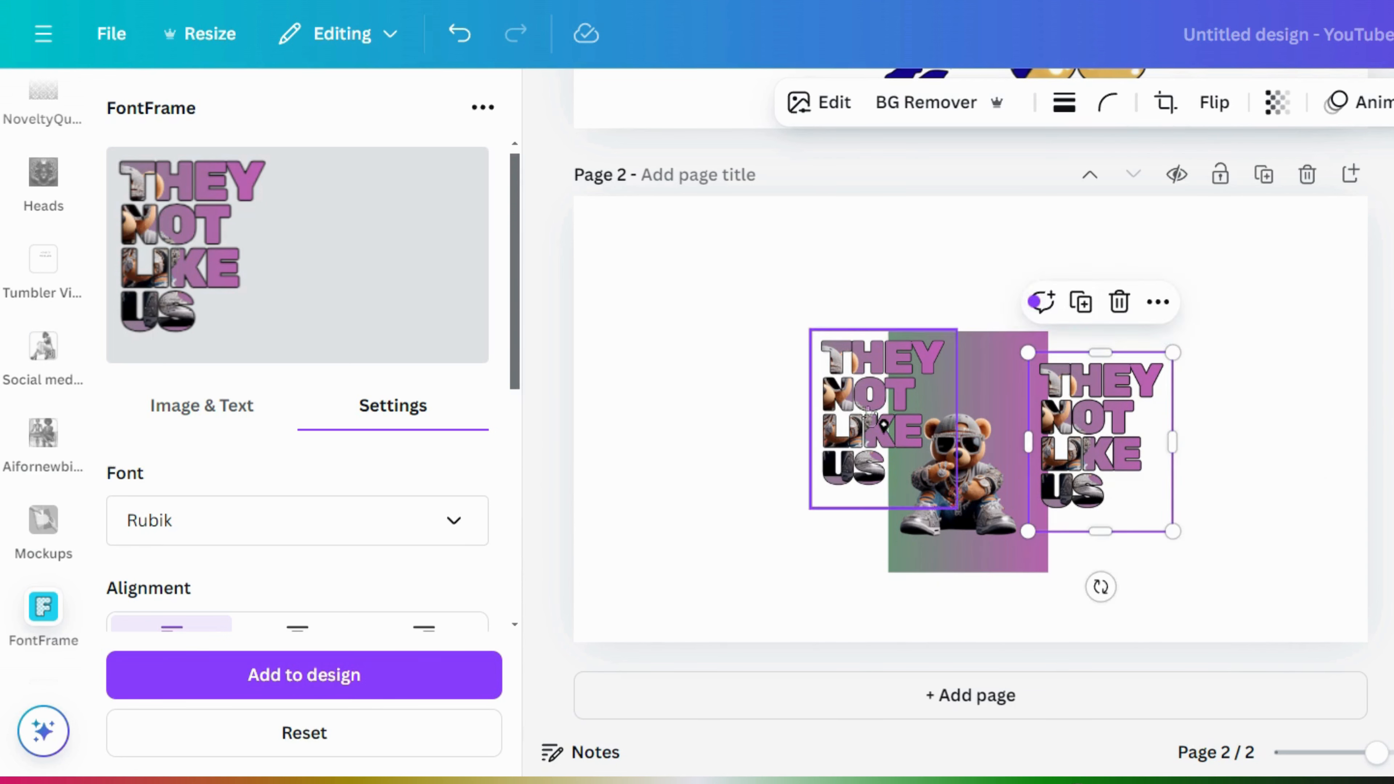
pyautogui.click(877, 393)
# - Delete the old text copy, remove the bear image's background, and shift it up-left
pyautogui.click(901, 279)
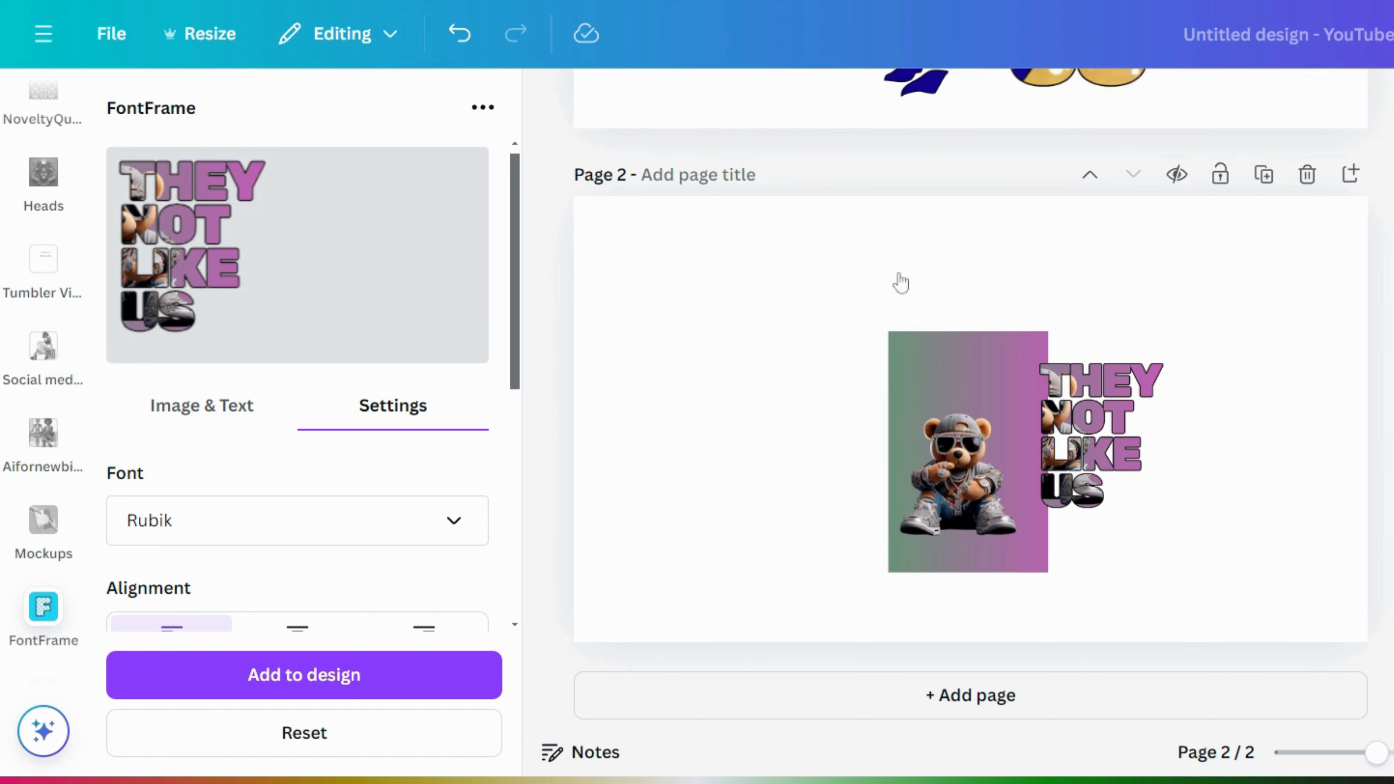
pyautogui.click(987, 455)
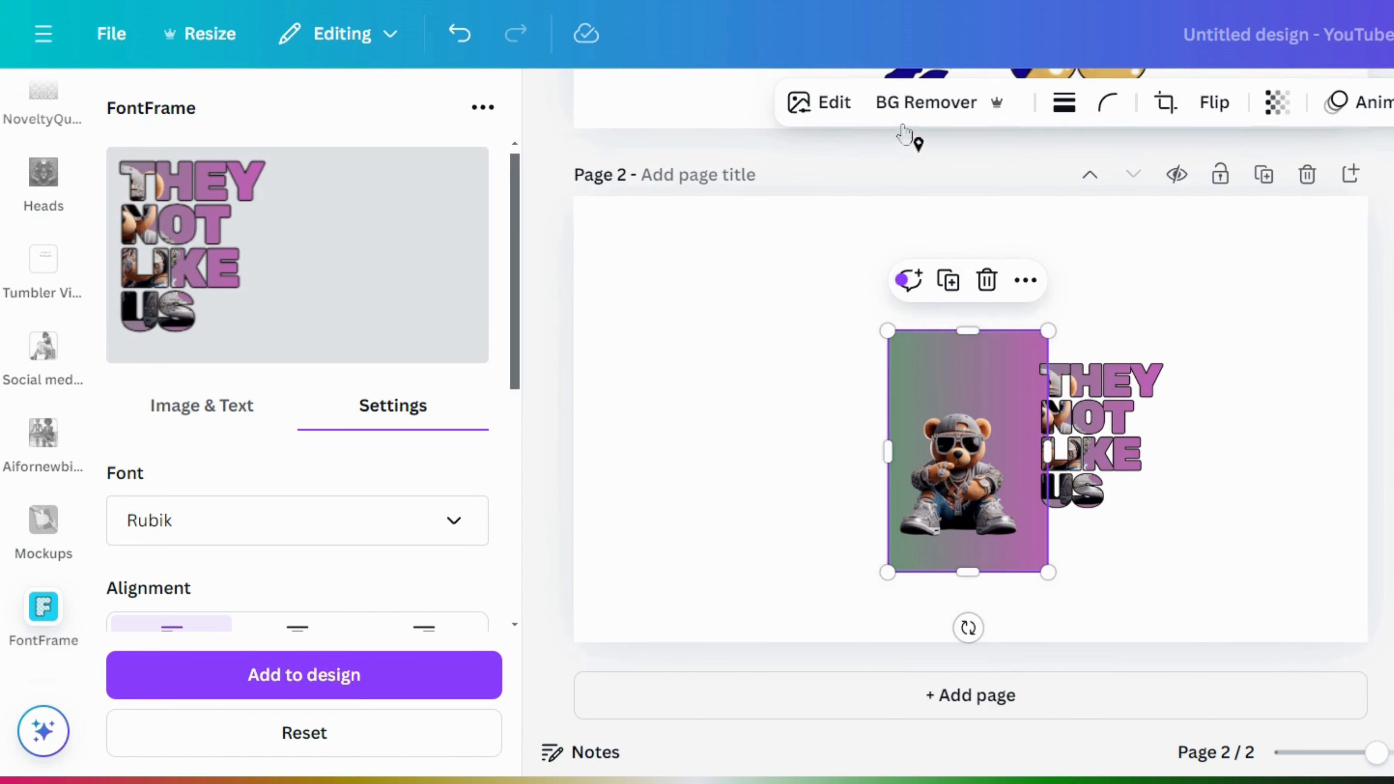
pyautogui.click(937, 107)
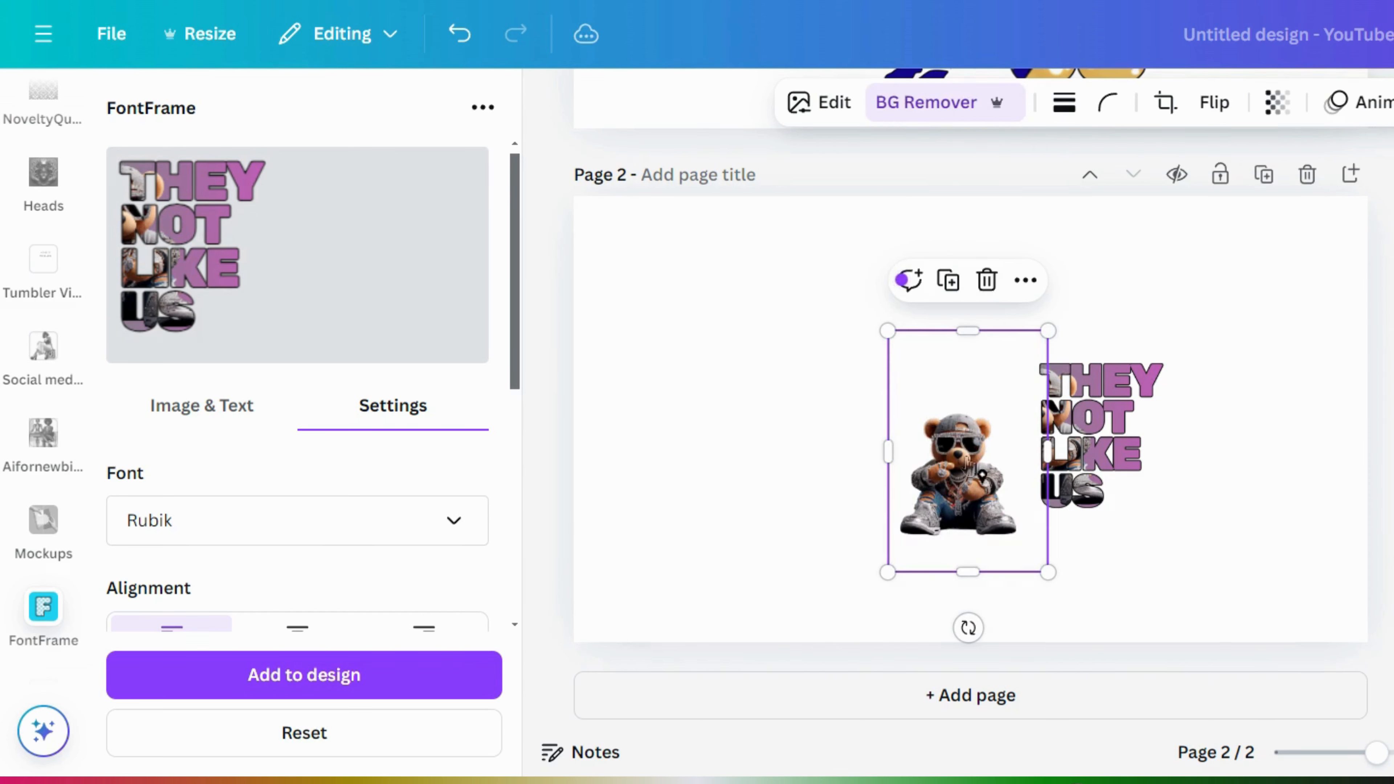
pyautogui.moveTo(963, 455); pyautogui.dragTo(823, 396)
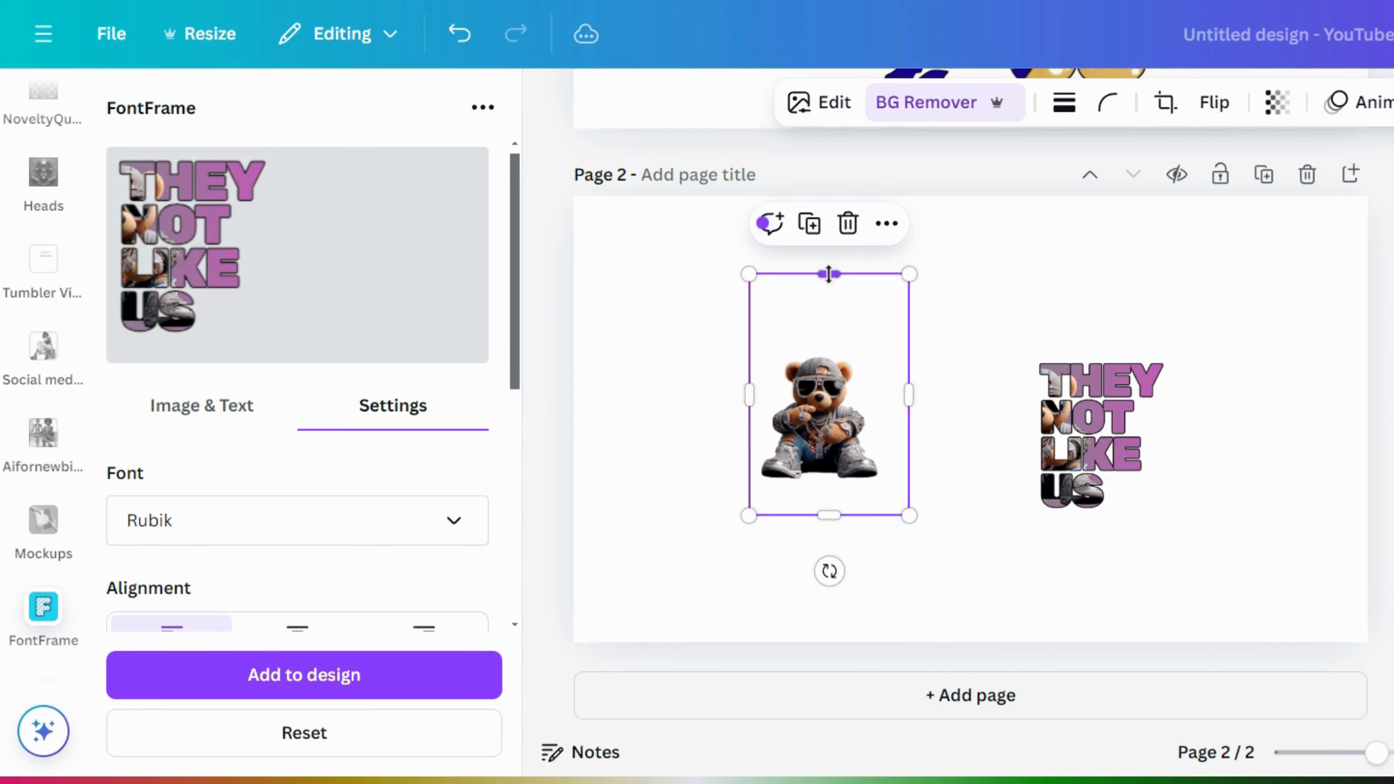
# - Trim empty space around the bear, enlarge it to about double size, and move it up-left
pyautogui.moveTo(830, 313); pyautogui.dragTo(831, 352)
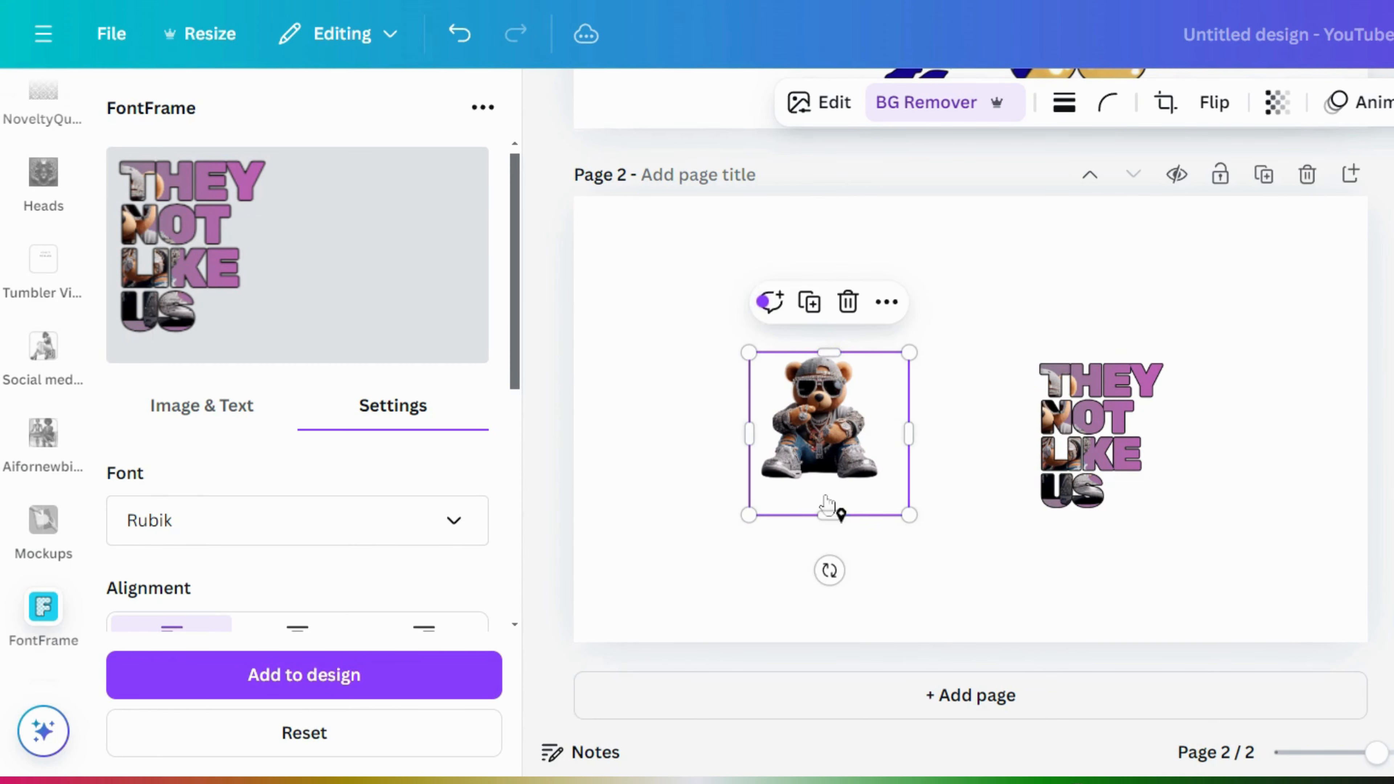
pyautogui.moveTo(825, 518); pyautogui.dragTo(823, 491)
pyautogui.moveTo(897, 423); pyautogui.dragTo(884, 420)
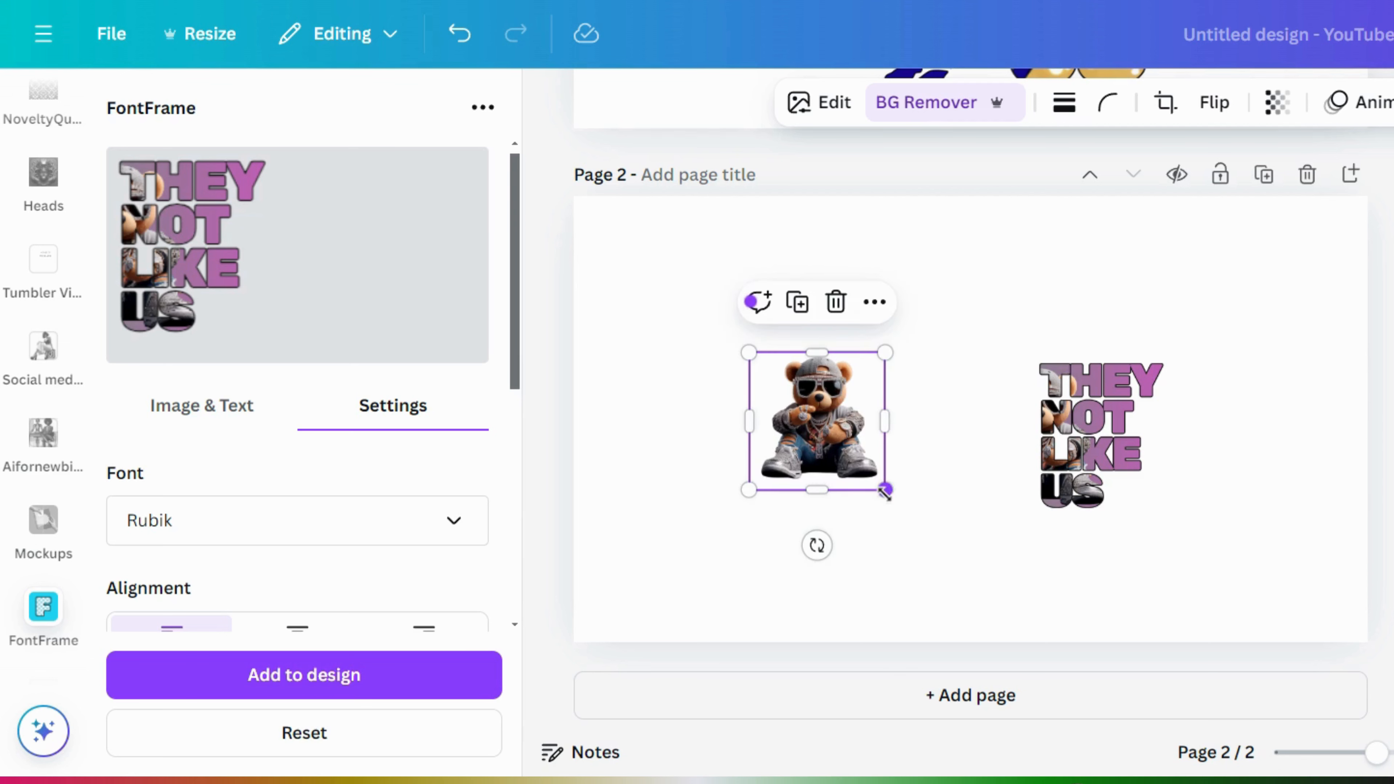
pyautogui.moveTo(884, 491); pyautogui.dragTo(1172, 777)
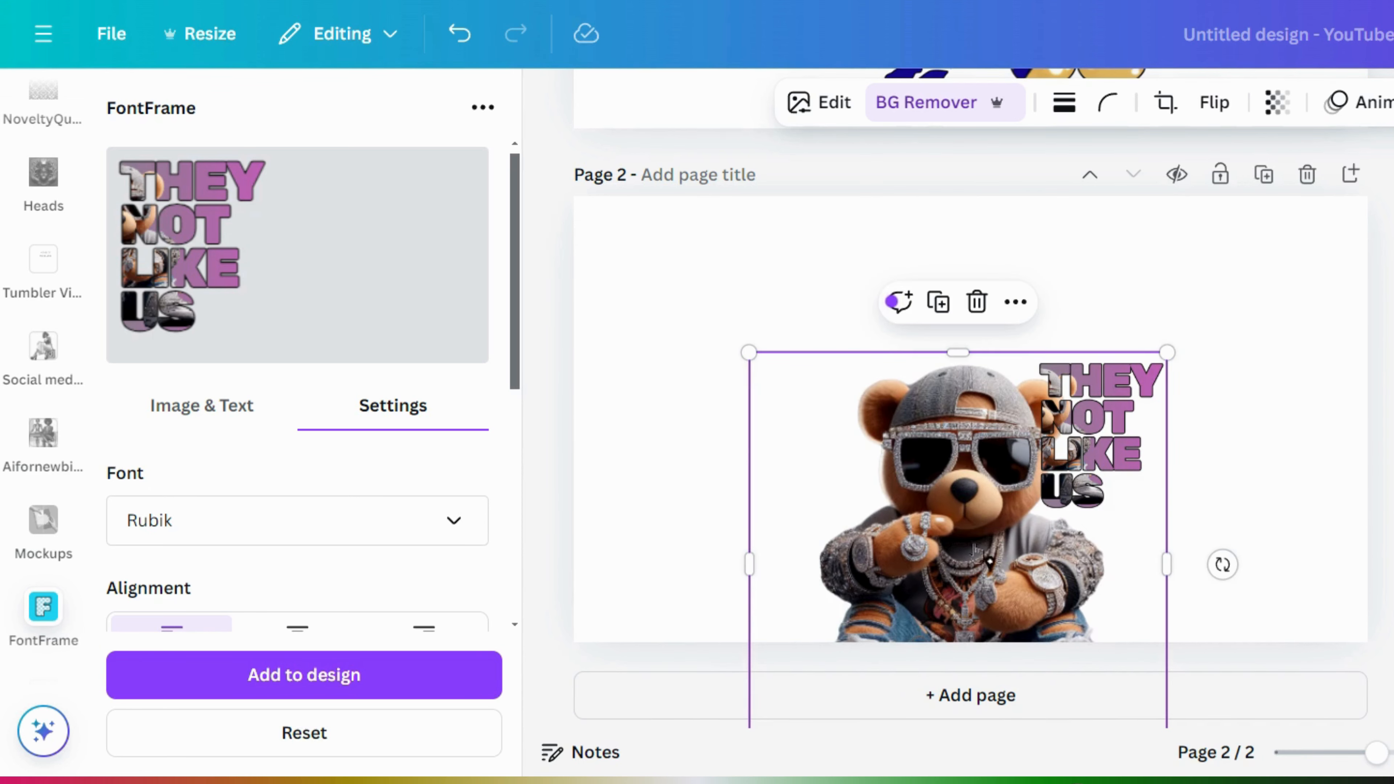
pyautogui.moveTo(929, 498); pyautogui.dragTo(844, 386)
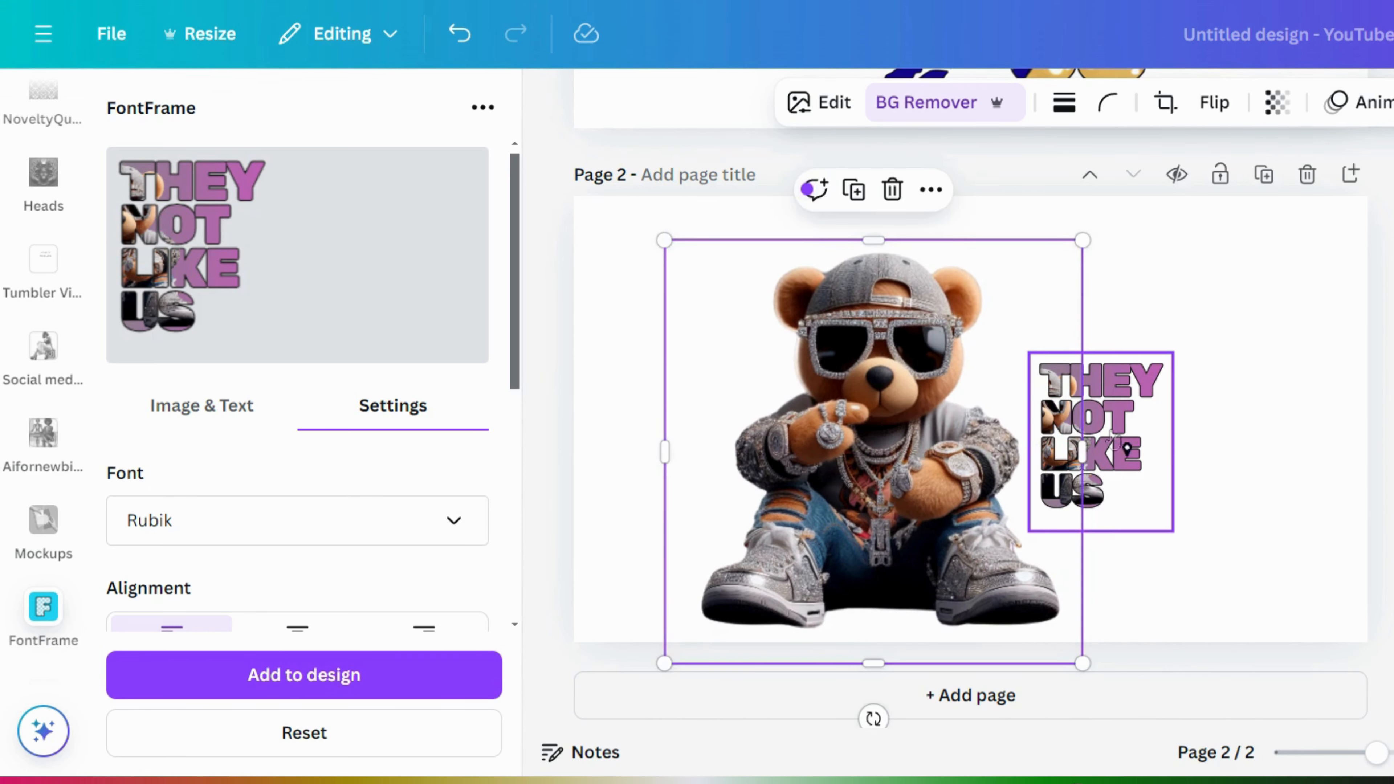
pyautogui.click(1151, 448)
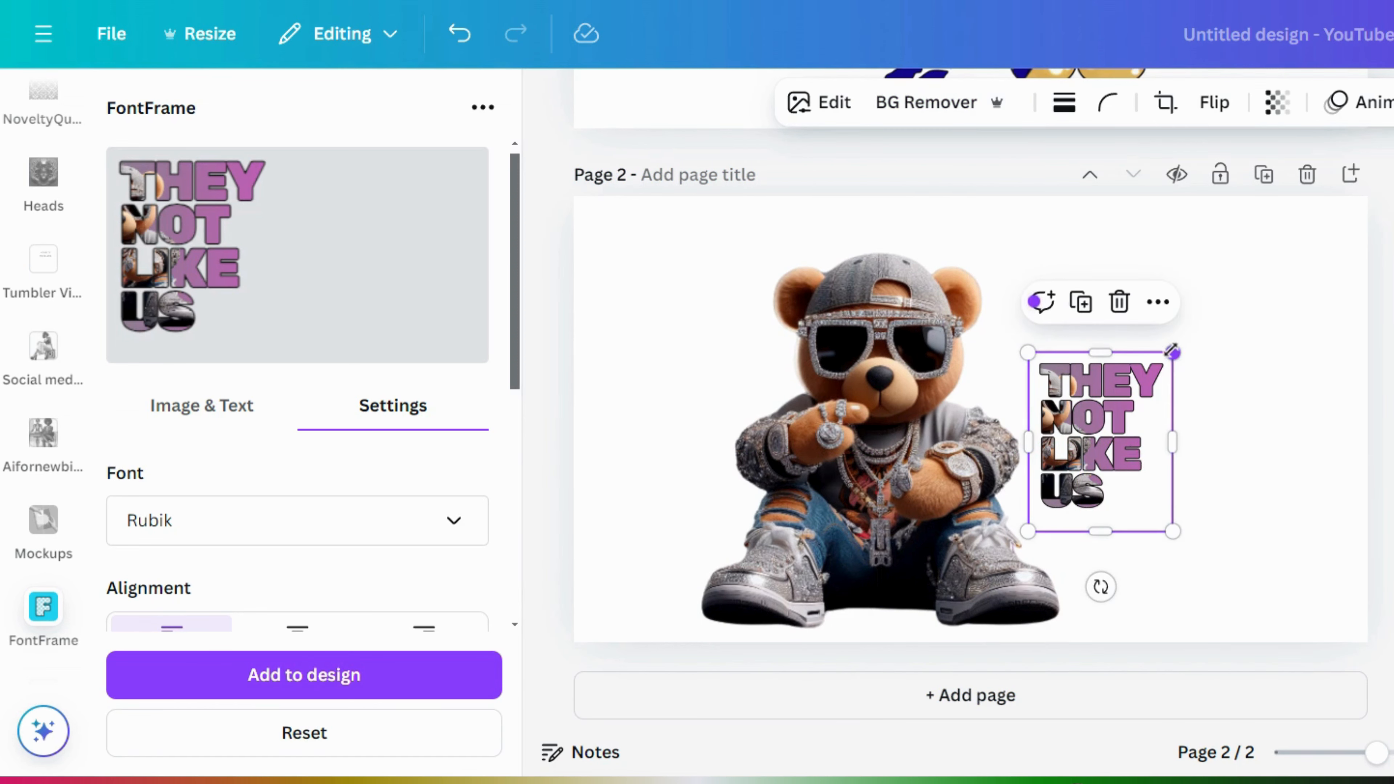
# - Enlarge the THEY NOT LIKE US lettering to about 642 × 795 over the bear's right half
pyautogui.moveTo(1173, 353); pyautogui.dragTo(1387, 88)
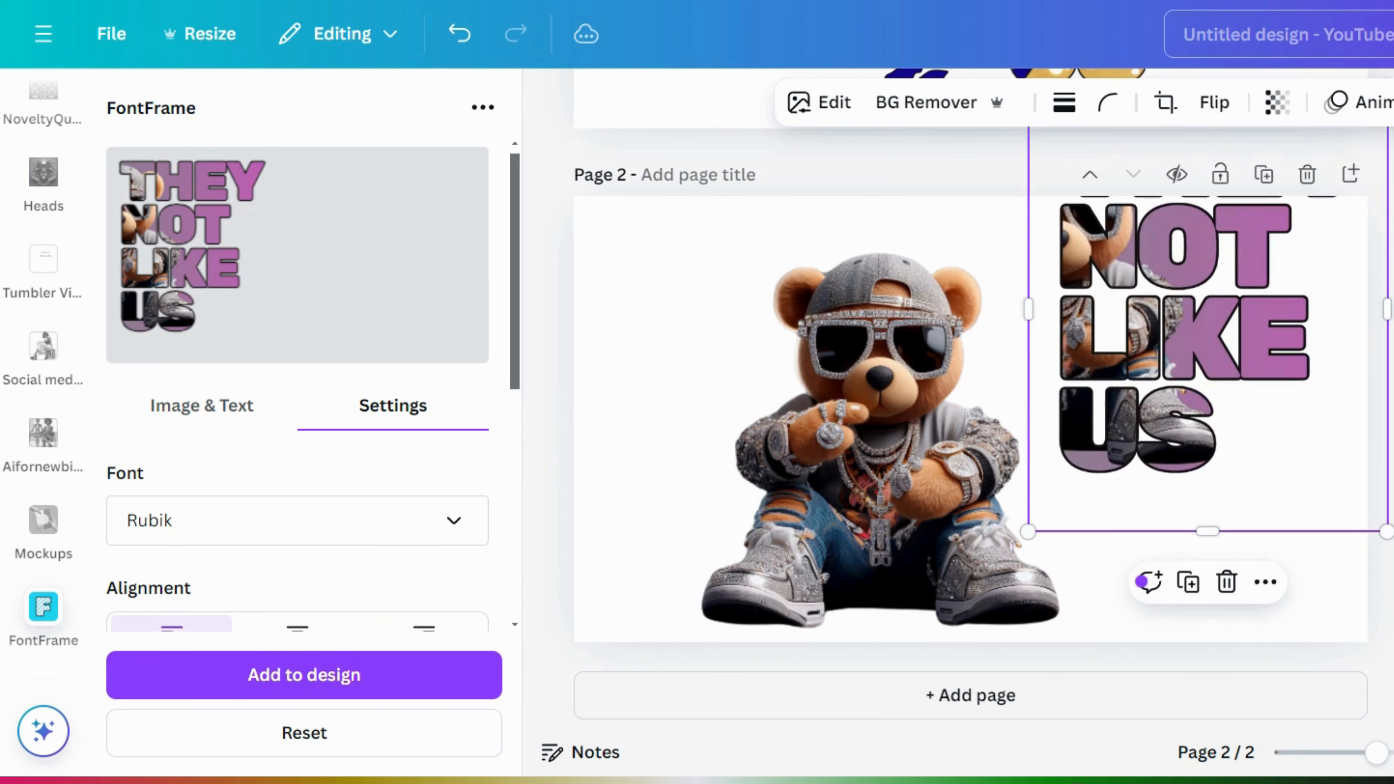
pyautogui.moveTo(1227, 296); pyautogui.dragTo(1043, 432)
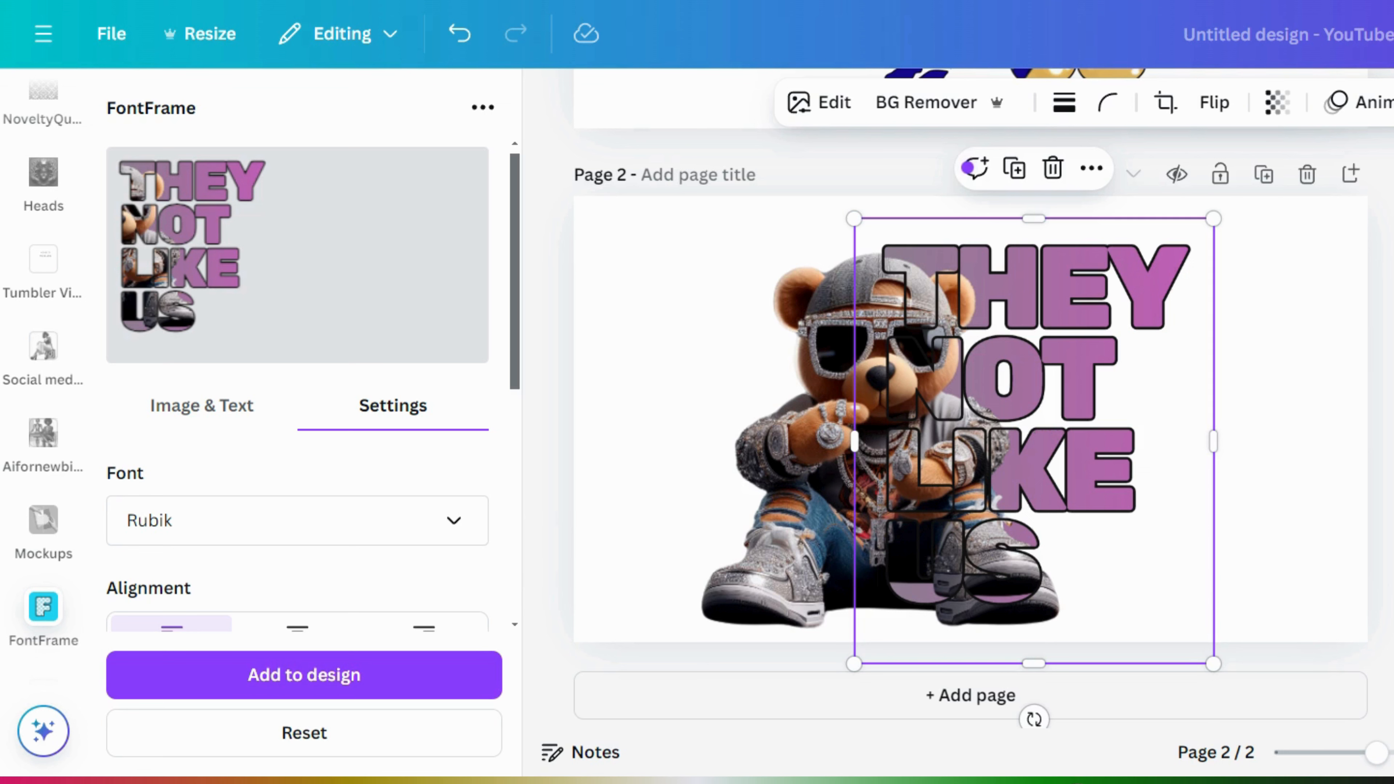
pyautogui.moveTo(1217, 665); pyautogui.dragTo(1246, 701)
pyautogui.moveTo(1133, 549)
pyautogui.mouseDown()
pyautogui.moveTo(1121, 521)
pyautogui.moveTo(1134, 528)
pyautogui.moveTo(1122, 537)
pyautogui.mouseUp()
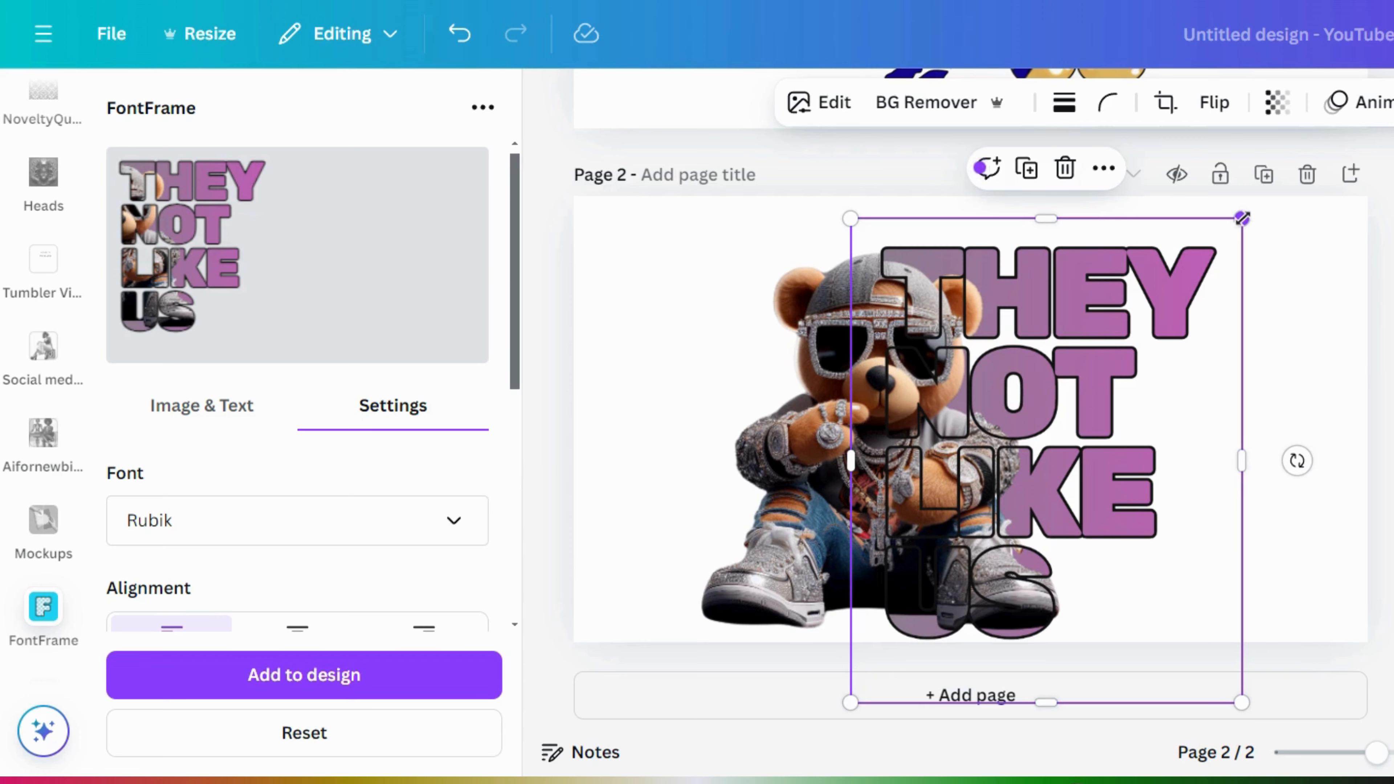
pyautogui.moveTo(1243, 218); pyautogui.dragTo(1245, 208)
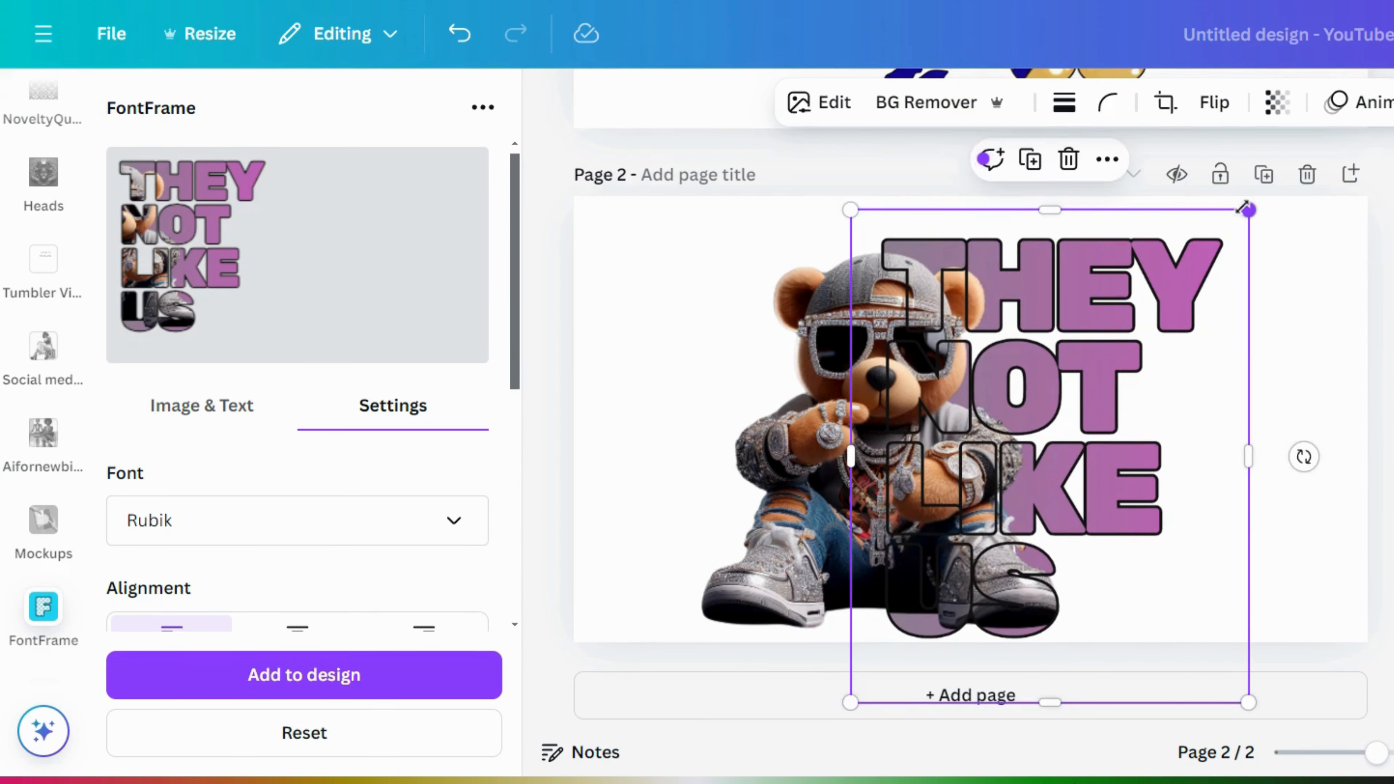
# - Crop the bear image so it ends at the left edge of the lettering
pyautogui.click(804, 379)
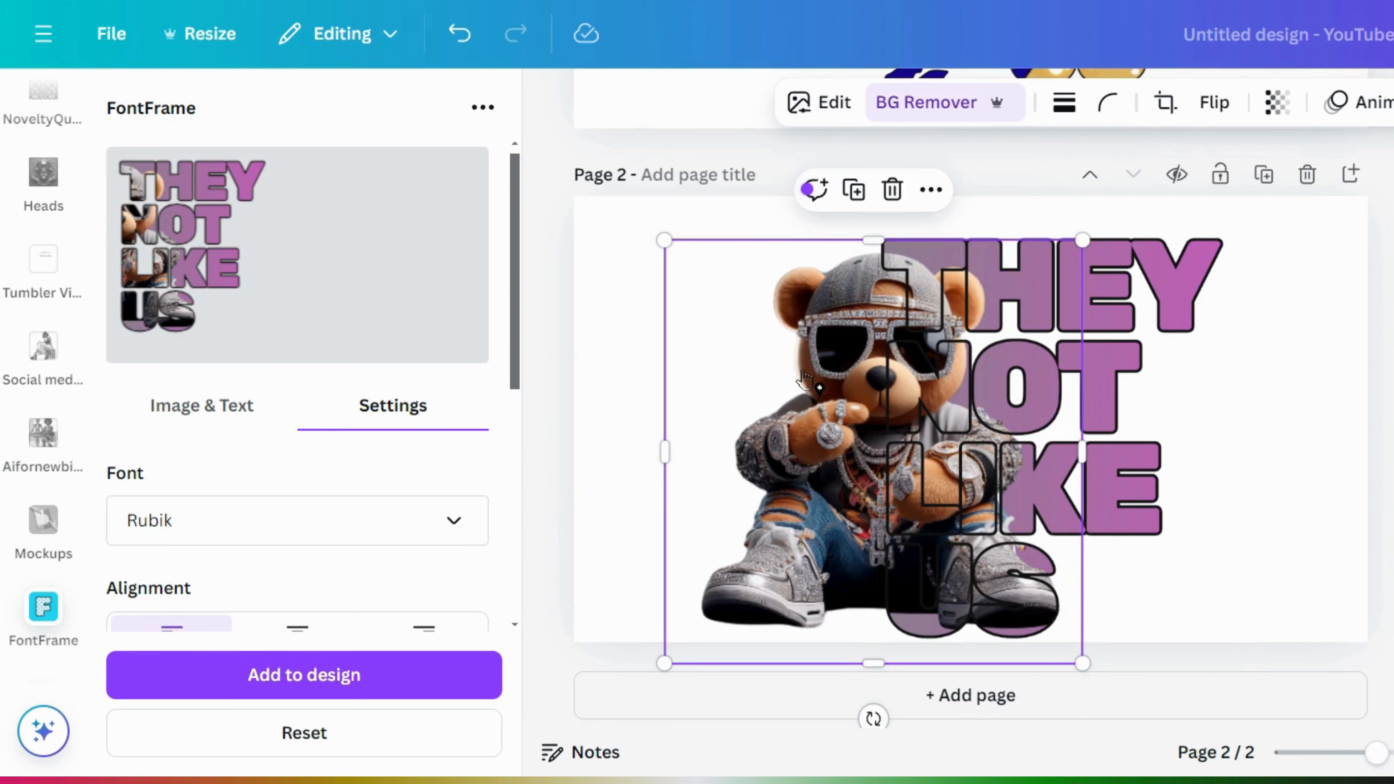
pyautogui.doubleClick(804, 379)
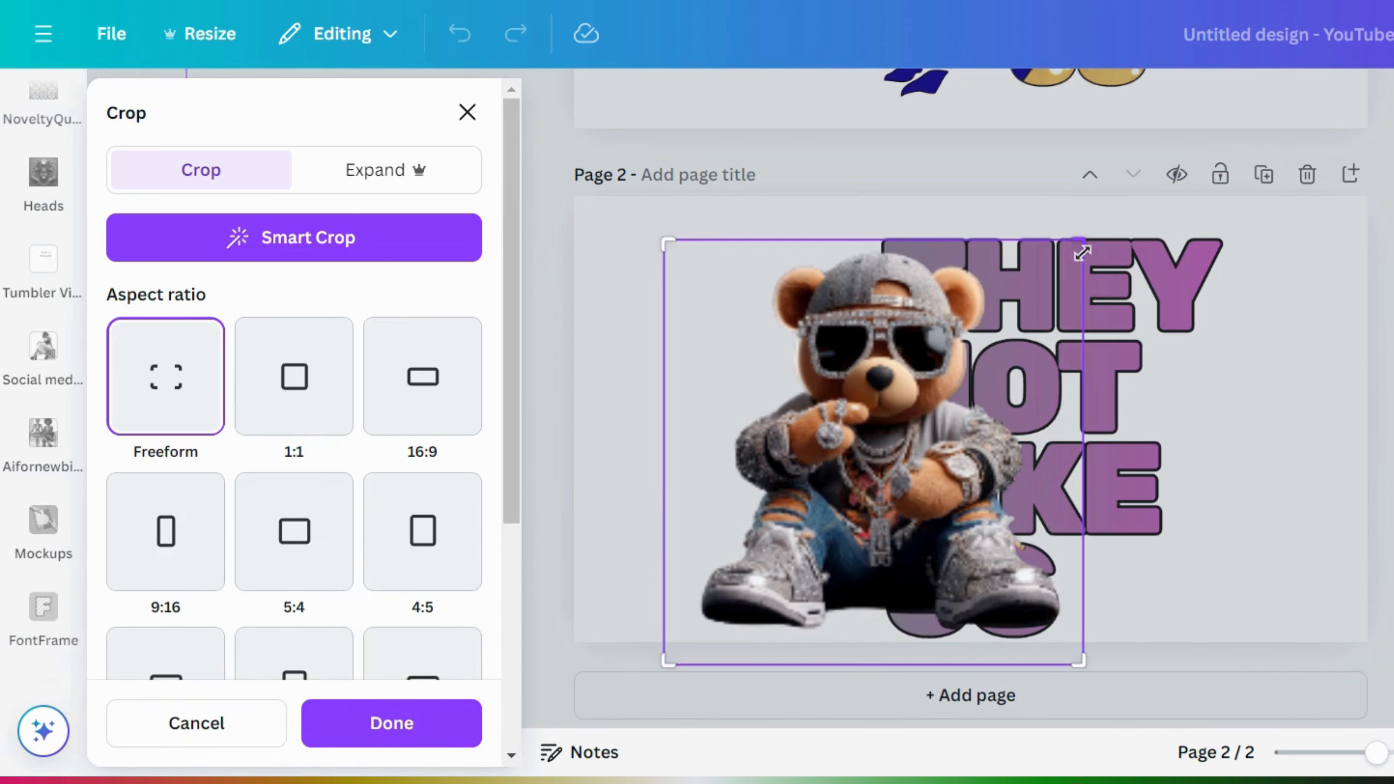
pyautogui.moveTo(1079, 251); pyautogui.dragTo(877, 245)
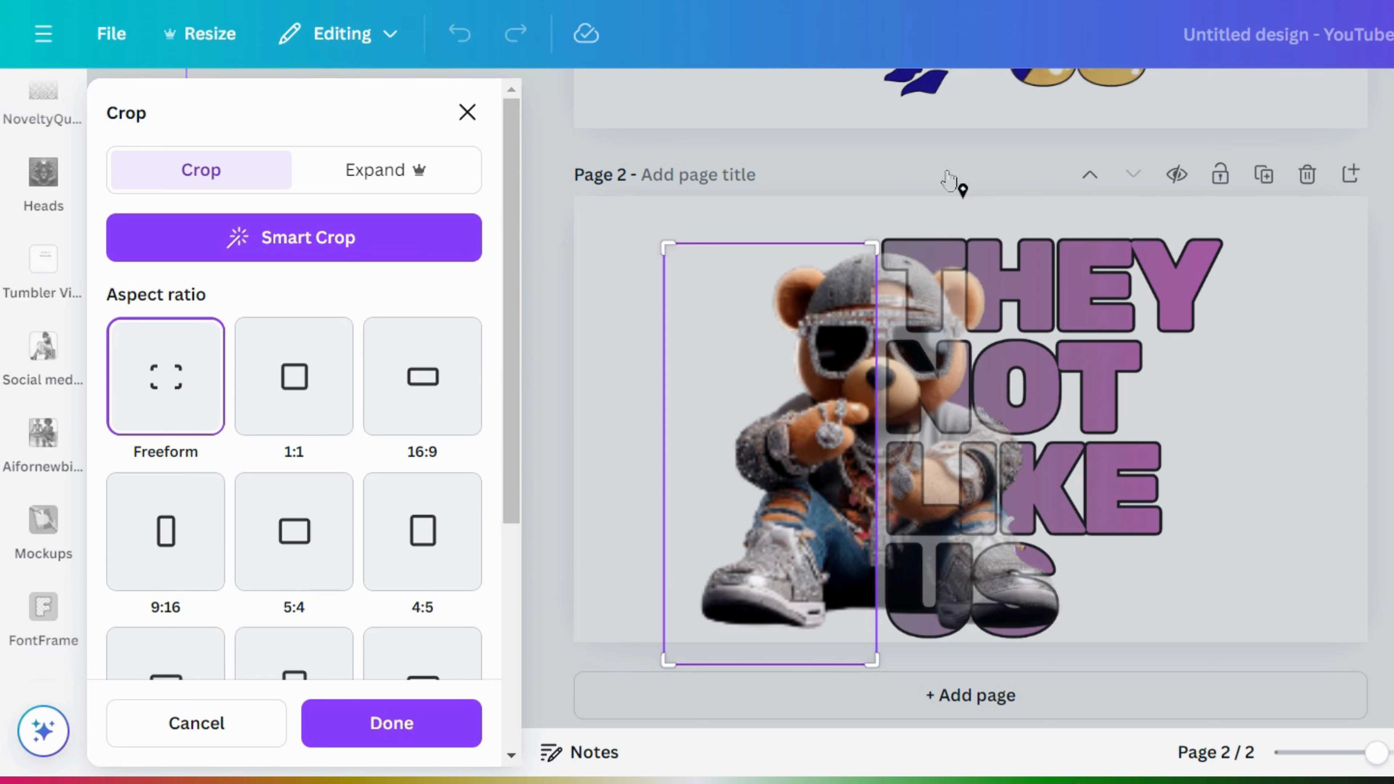
pyautogui.press('Return')
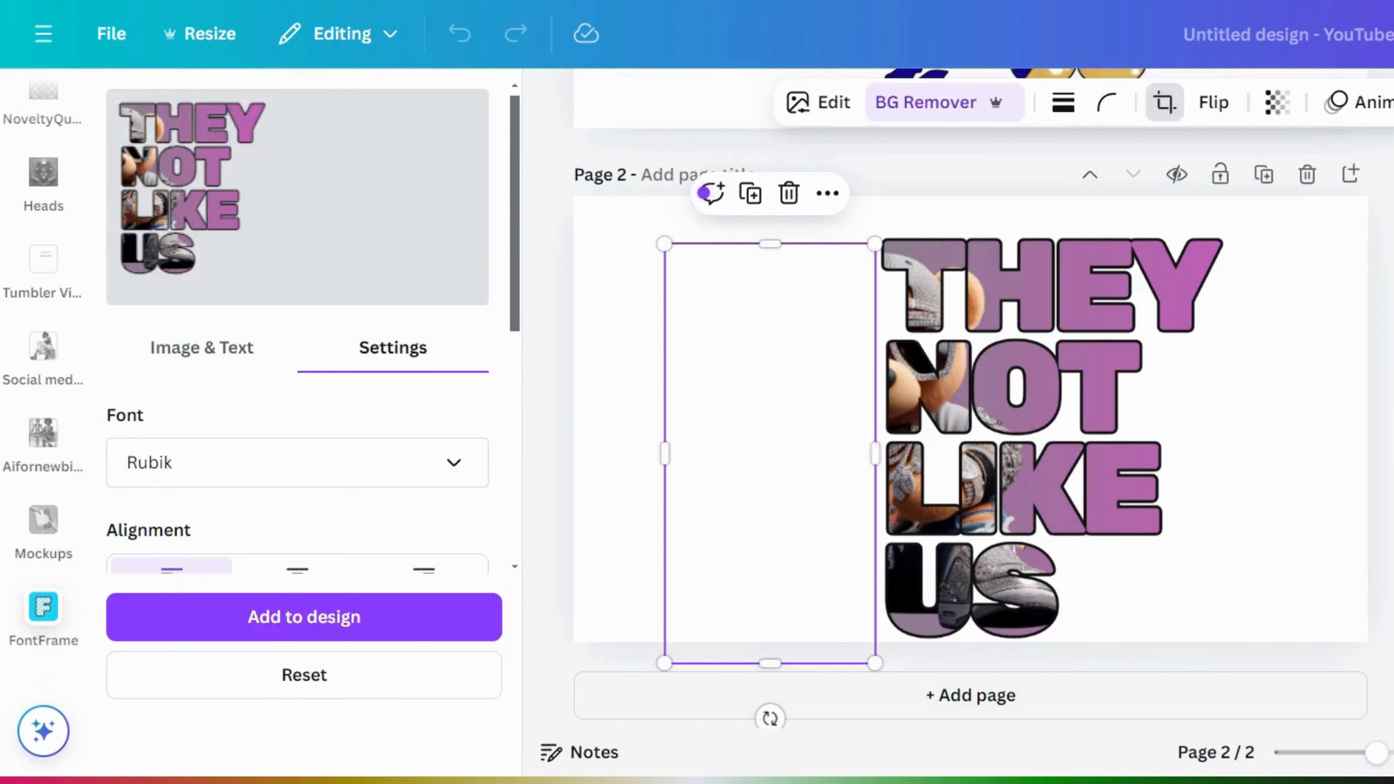
pyautogui.click(1295, 439)
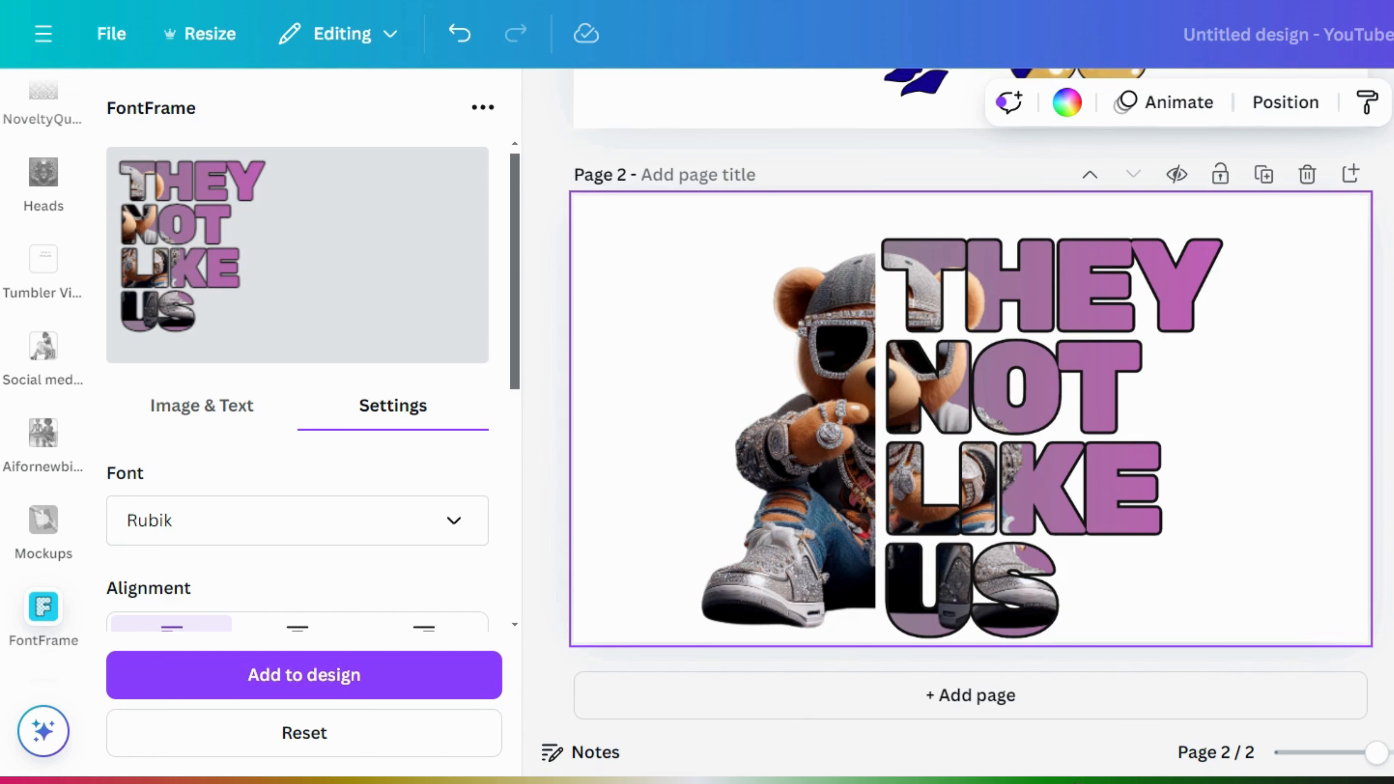
pyautogui.scroll(-1, 972, 395)
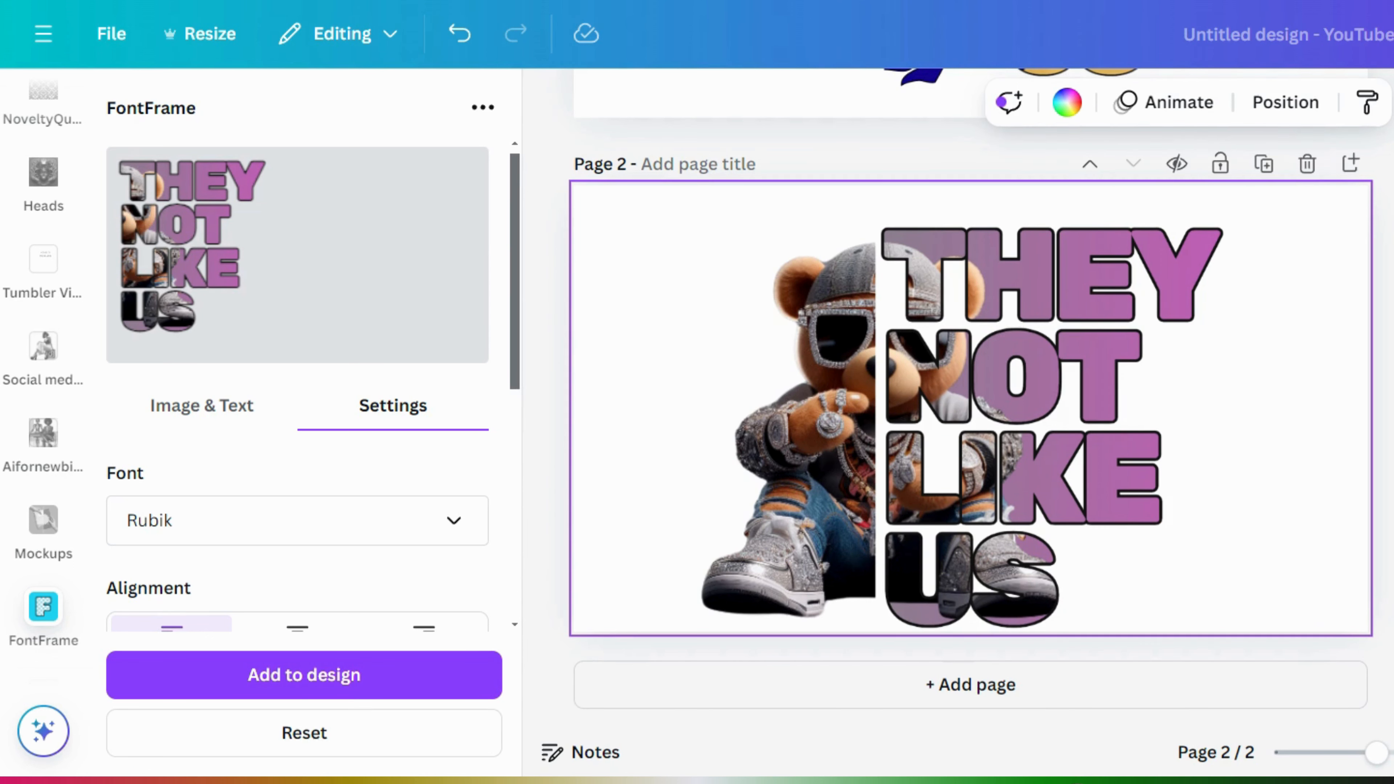
pyautogui.scroll(3, 971, 406)
pyautogui.scroll(-3, 971, 406)
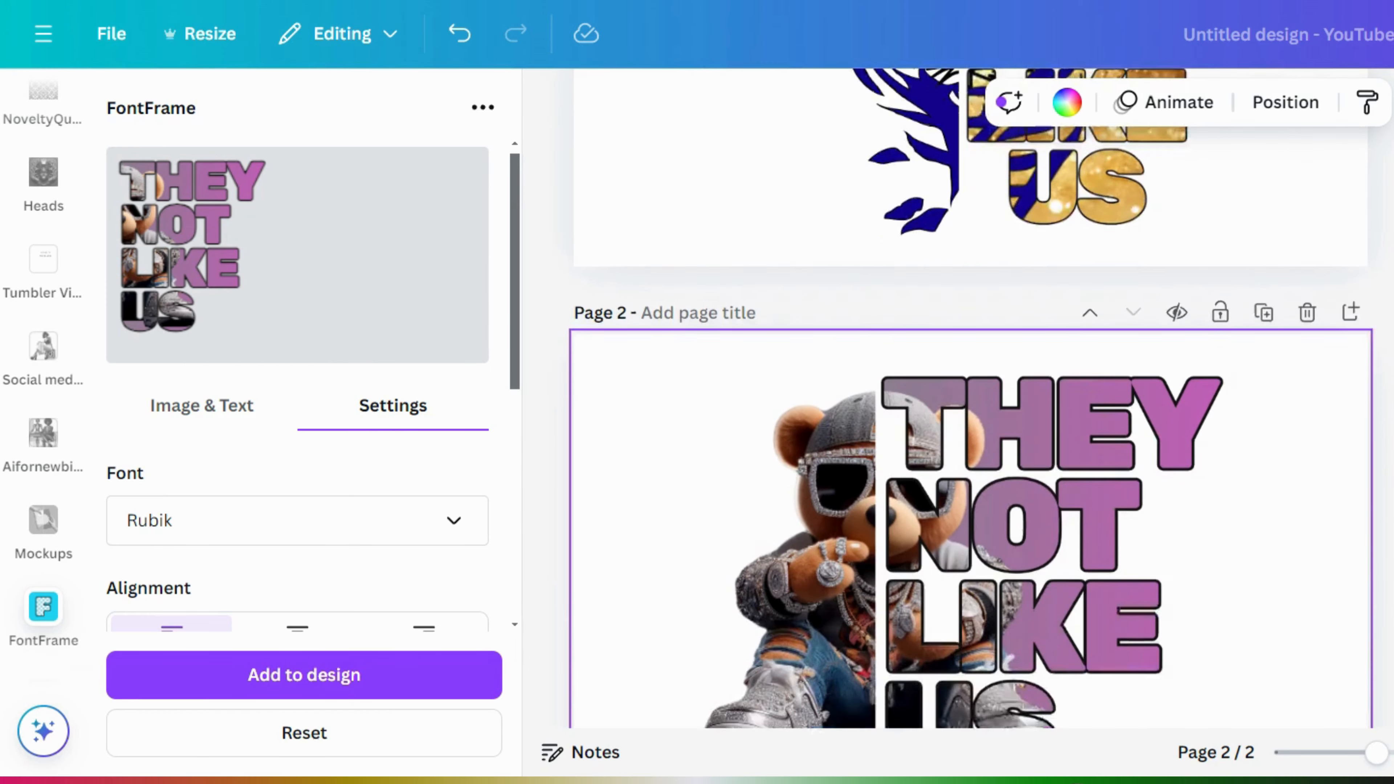
pyautogui.scroll(3, 971, 395)
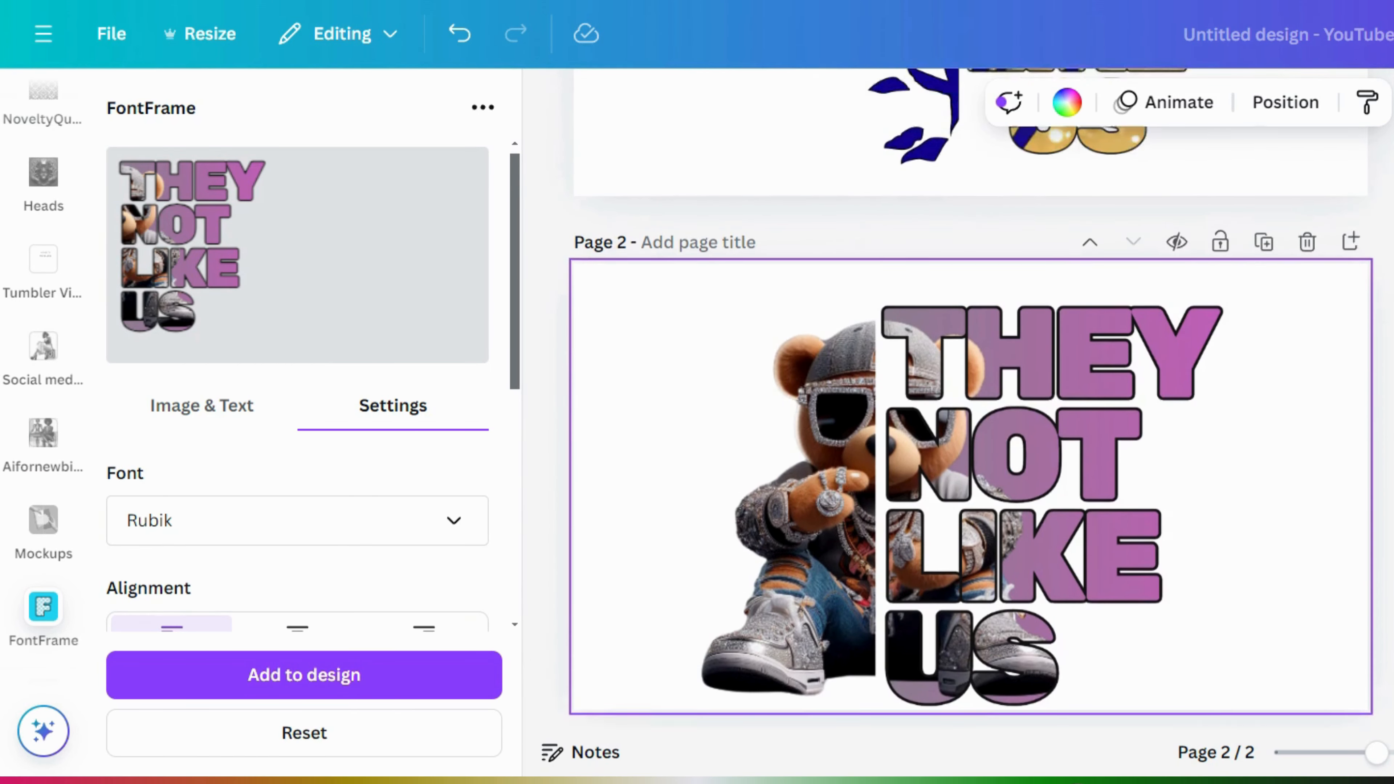
pyautogui.scroll(-3, 972, 395)
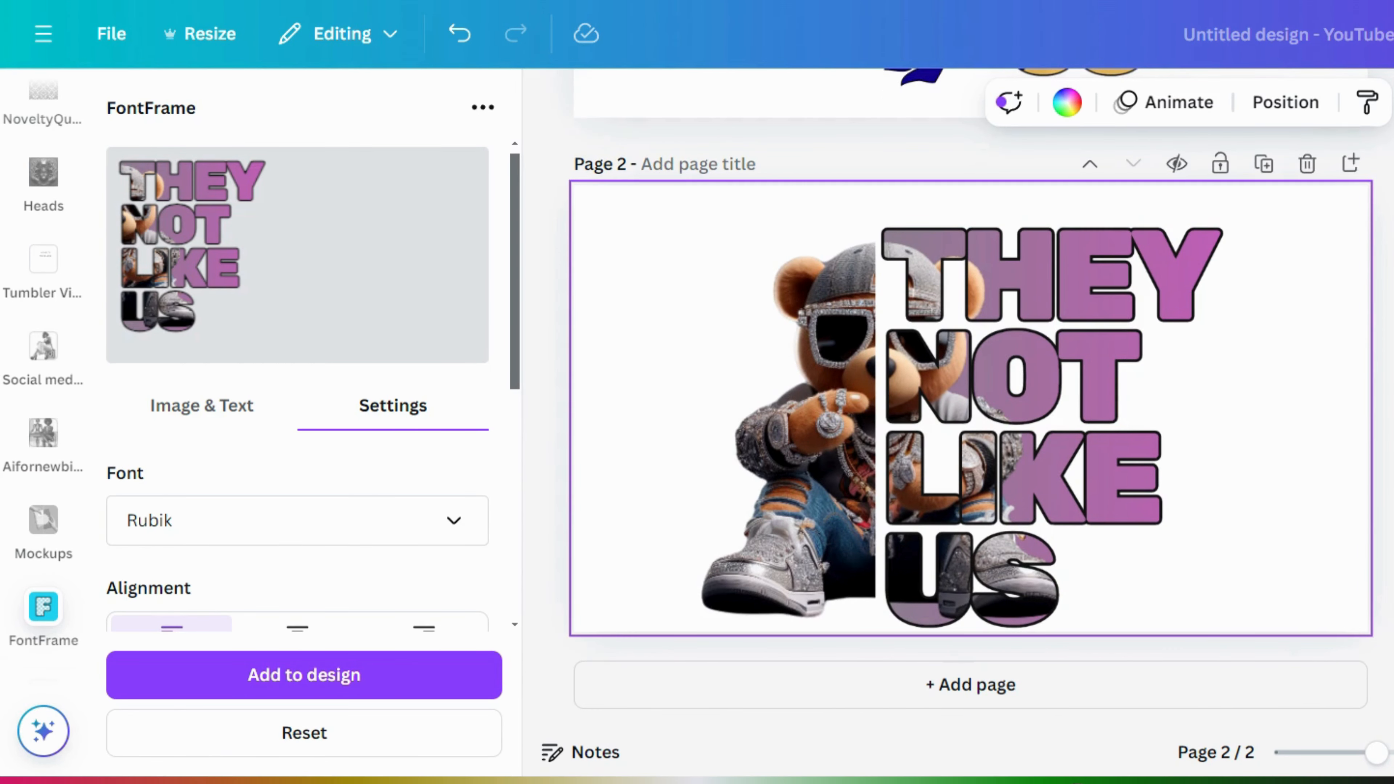